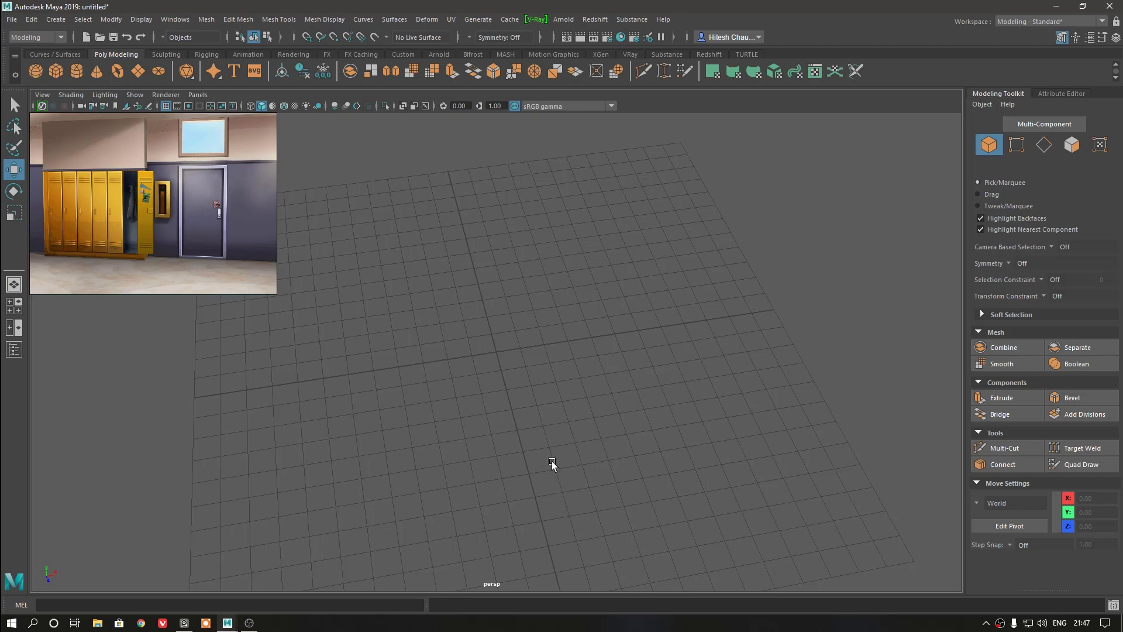
# - Create a polygon cube and delete five of its faces, leaving a single square plane
pyautogui.keyDown('shift'); pyautogui.rightClick(505, 332); pyautogui.keyUp('shift')
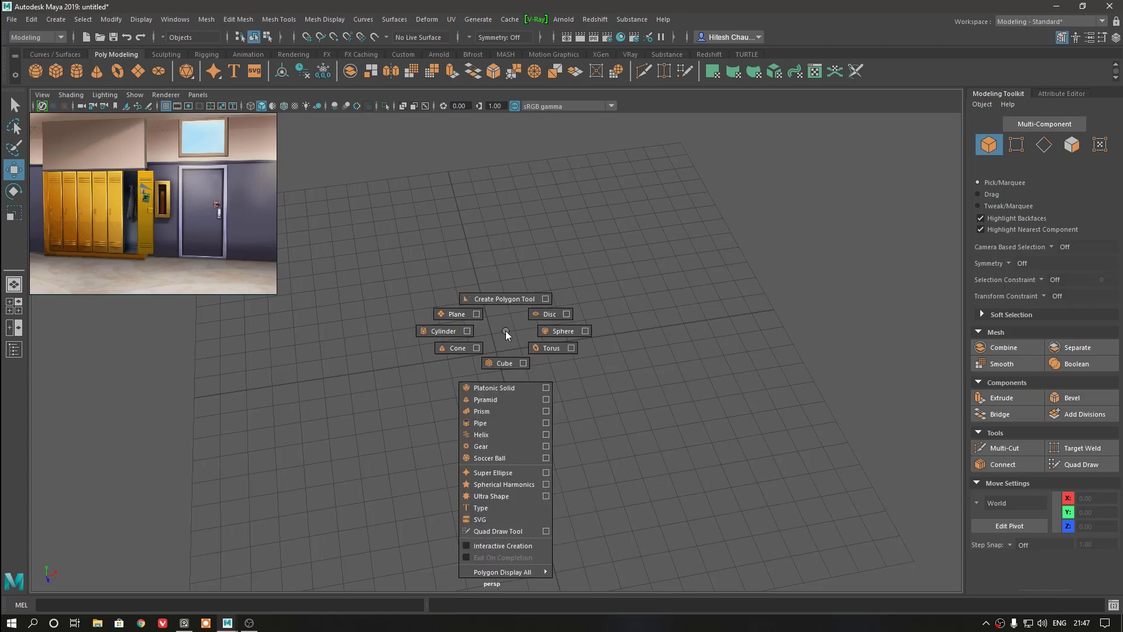
pyautogui.click(506, 362)
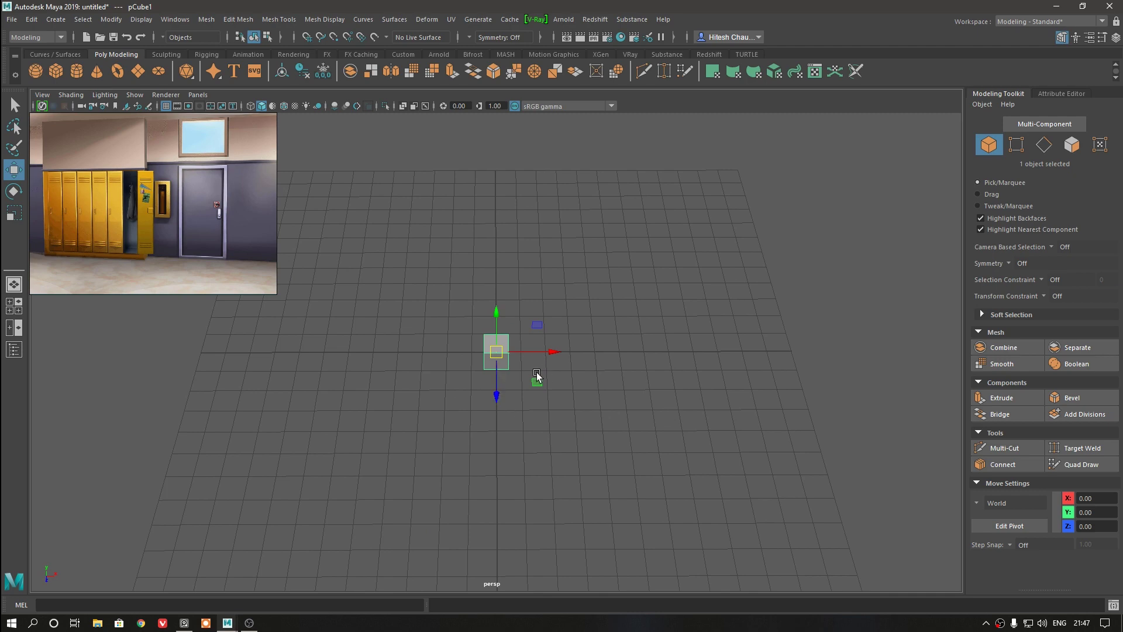
pyautogui.moveTo(525, 383)
pyautogui.keyDown('alt'); pyautogui.mouseDown()
pyautogui.moveTo(600, 335)
pyautogui.moveTo(527, 310)
pyautogui.mouseUp(); pyautogui.keyUp('alt')
pyautogui.moveTo(528, 301); pyautogui.dragTo(525, 326, button='right')
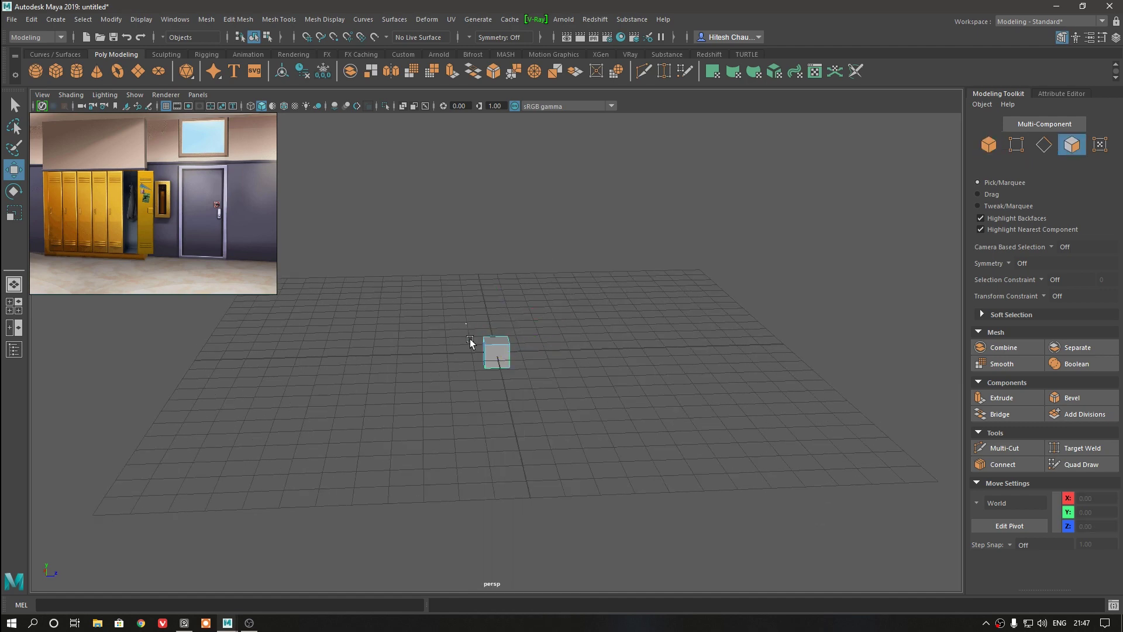
pyautogui.keyDown('alt'); pyautogui.moveTo(489, 398); pyautogui.dragTo(467, 413); pyautogui.keyUp('alt')
pyautogui.press('Delete')
# - Centre the plane's pivot and switch the viewport to the front view
pyautogui.moveTo(527, 296); pyautogui.dragTo(579, 279, button='right')
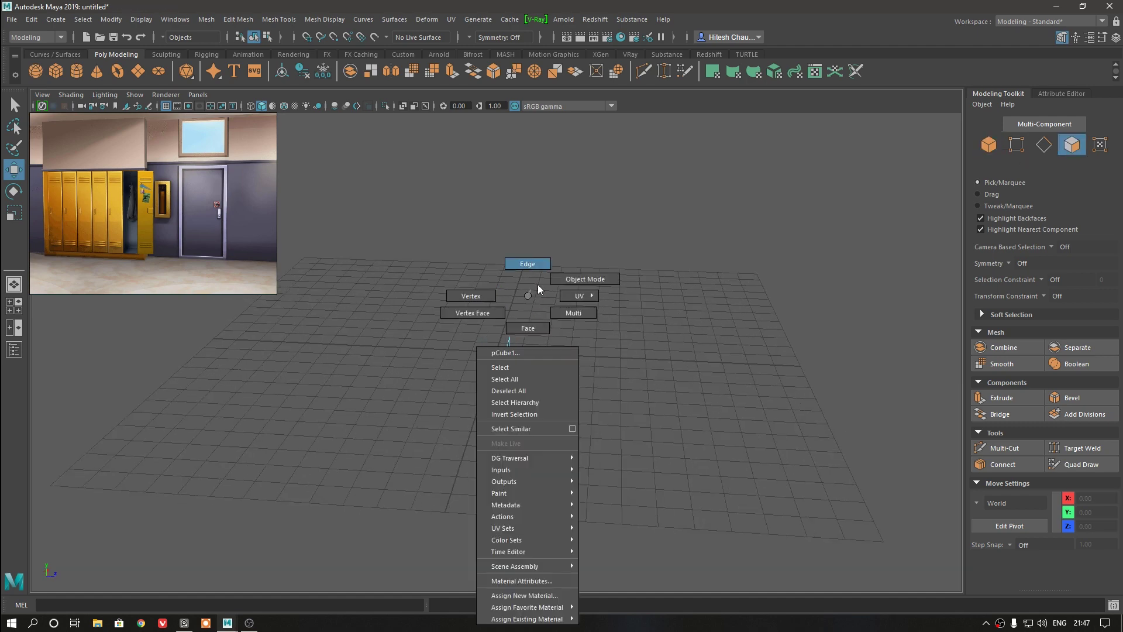
pyautogui.moveTo(565, 344)
pyautogui.keyDown('alt'); pyautogui.mouseDown()
pyautogui.moveTo(462, 336)
pyautogui.moveTo(494, 336)
pyautogui.mouseUp(); pyautogui.keyUp('alt')
pyautogui.press('space')
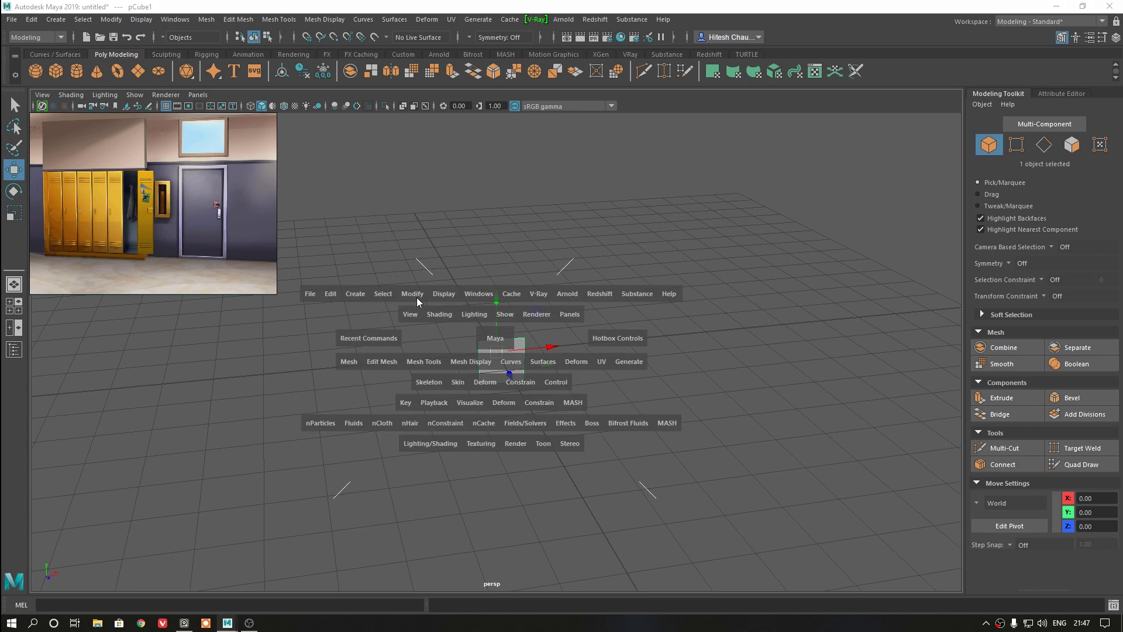
pyautogui.click(408, 295)
pyautogui.click(430, 373)
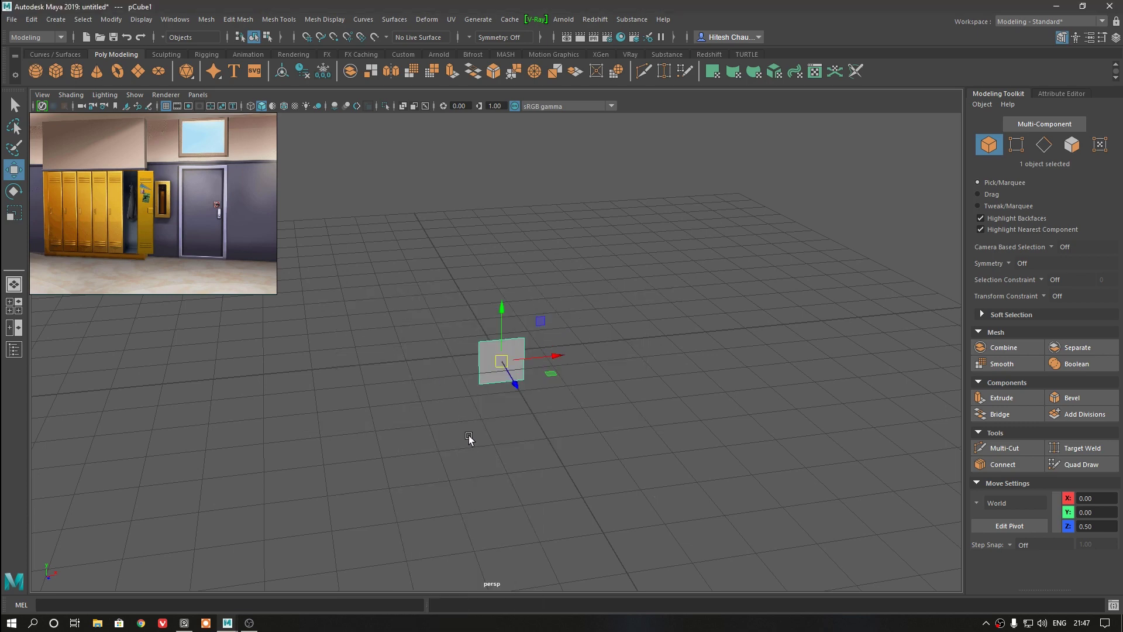
pyautogui.moveTo(468, 435)
pyautogui.keyDown('alt'); pyautogui.mouseDown()
pyautogui.moveTo(527, 410)
pyautogui.moveTo(535, 417)
pyautogui.moveTo(554, 525)
pyautogui.mouseUp(); pyautogui.keyUp('alt')
pyautogui.press('space')
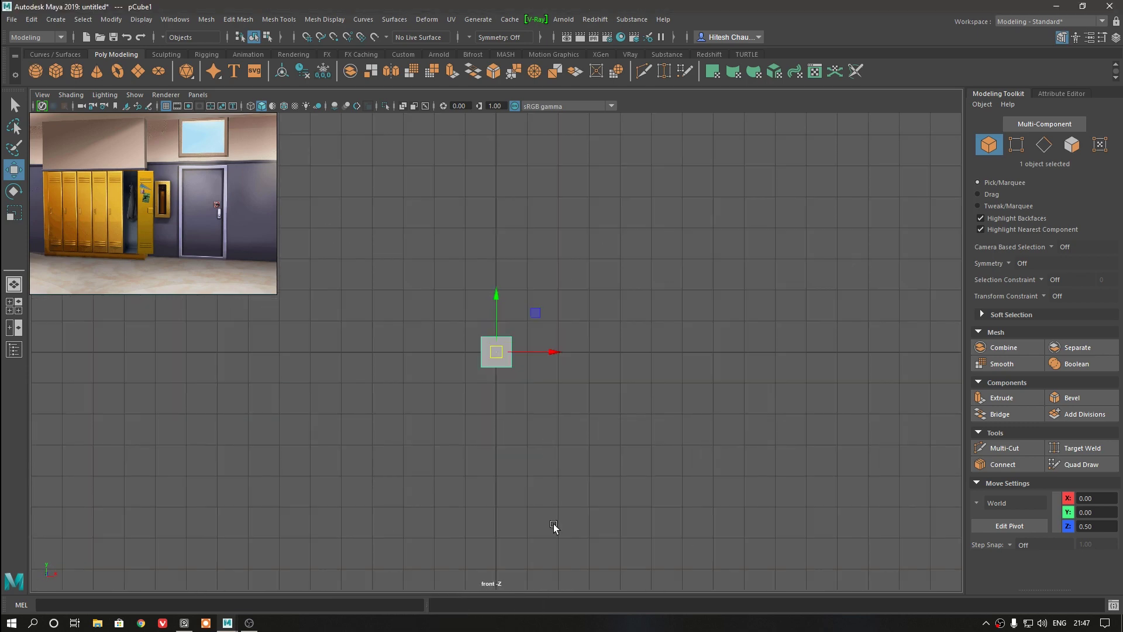
# - Raise the plane's top vertices to about Y 13 to make it tall
pyautogui.keyDown('alt'); pyautogui.moveTo(534, 279); pyautogui.dragTo(504, 278, button='middle'); pyautogui.keyUp('alt')
pyautogui.moveTo(488, 262); pyautogui.dragTo(433, 264, button='right')
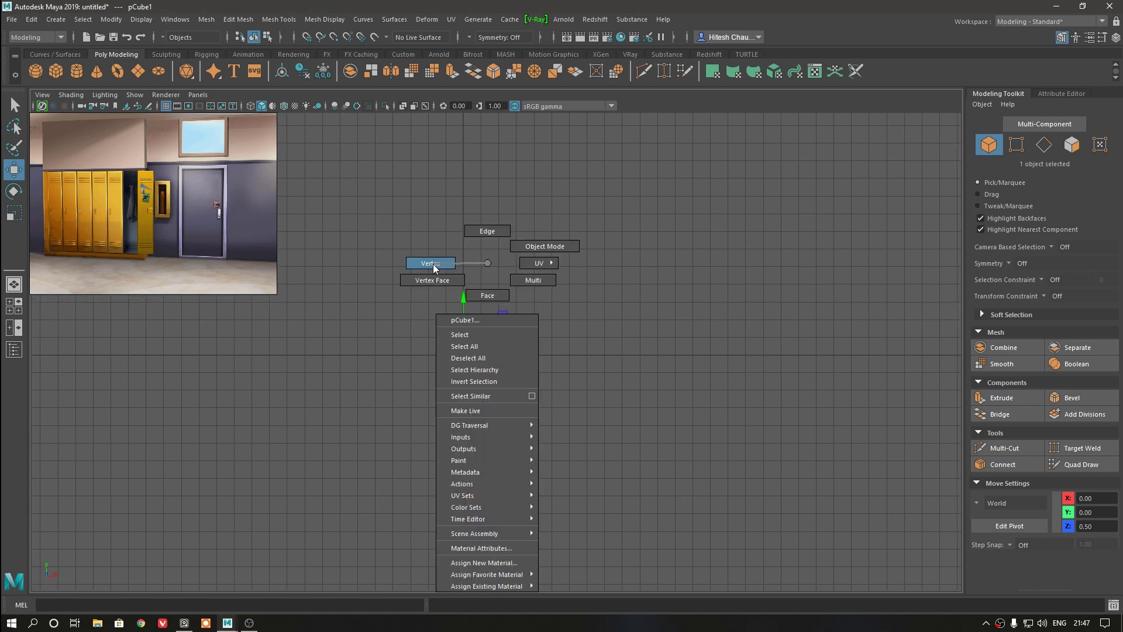
pyautogui.moveTo(412, 281); pyautogui.dragTo(509, 356)
pyautogui.moveTo(462, 288); pyautogui.dragTo(467, 81)
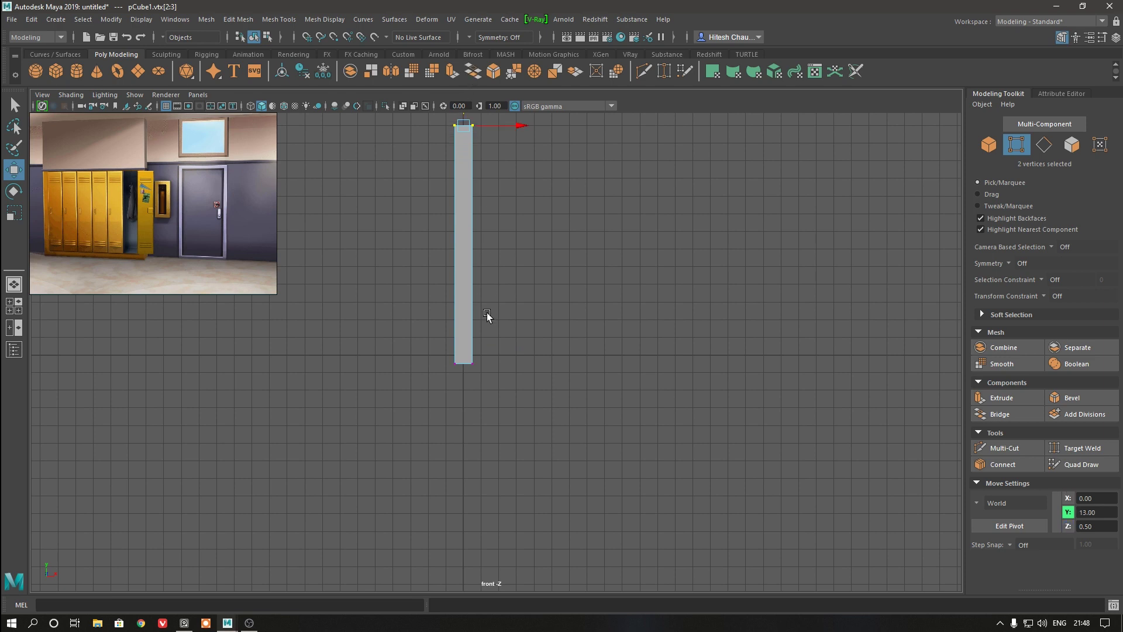
pyautogui.moveTo(441, 402); pyautogui.dragTo(442, 401)
pyautogui.moveTo(423, 282); pyautogui.dragTo(501, 258, button='right')
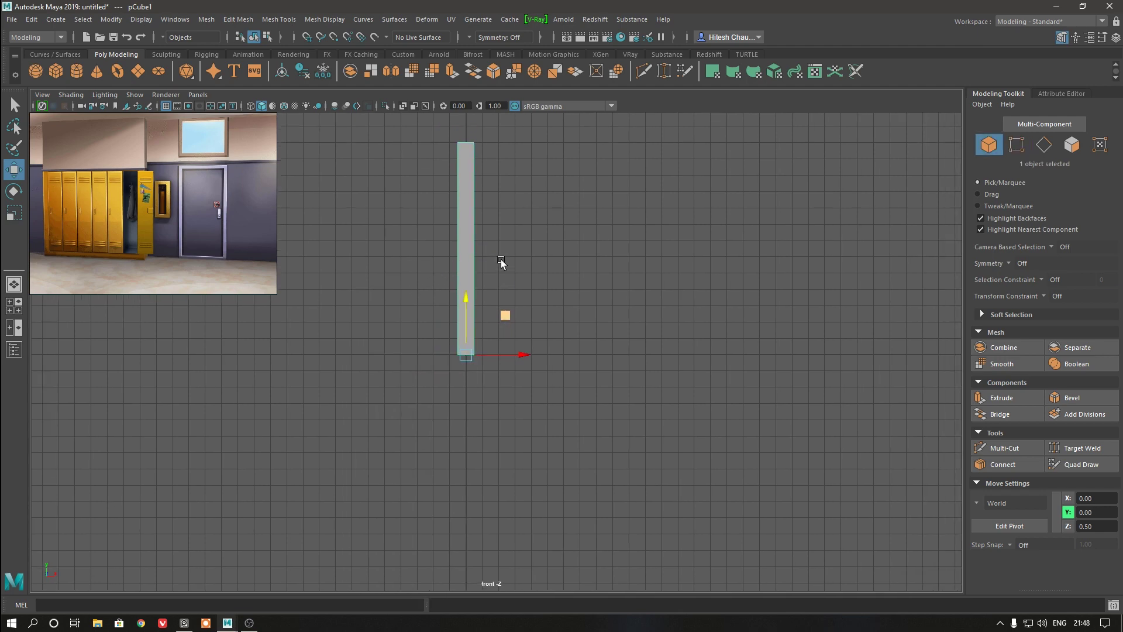
# - Centre the tall plane's pivot in perspective view and scale it wider along X
pyautogui.press('space')
pyautogui.moveTo(501, 259); pyautogui.dragTo(501, 207)
pyautogui.scroll(-3, 492, 298)
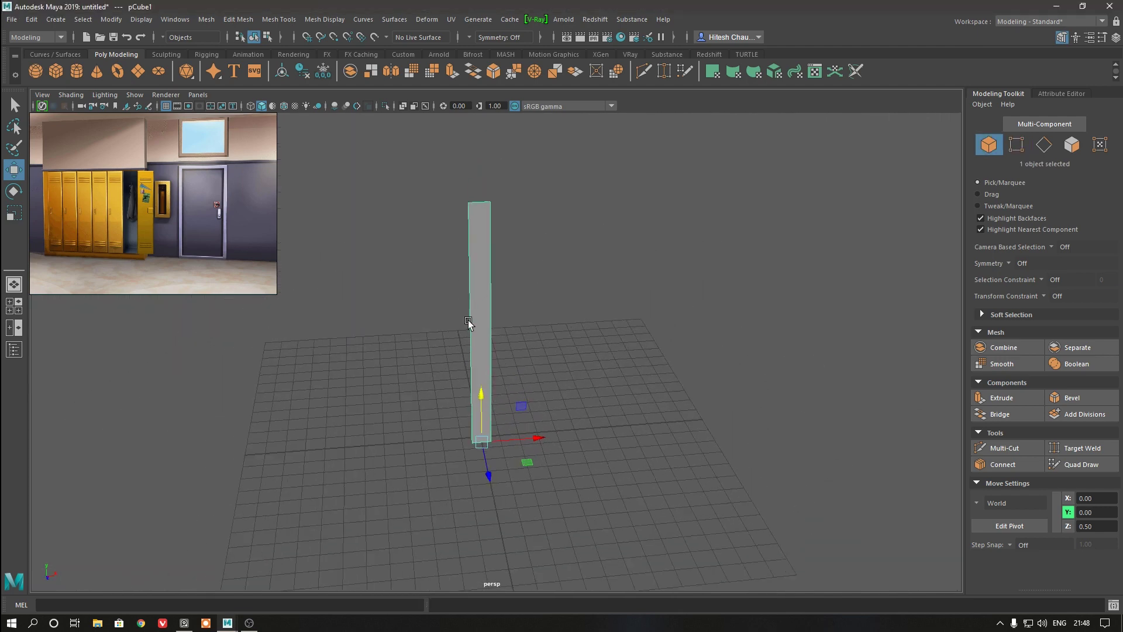
pyautogui.press('space')
pyautogui.click(376, 261)
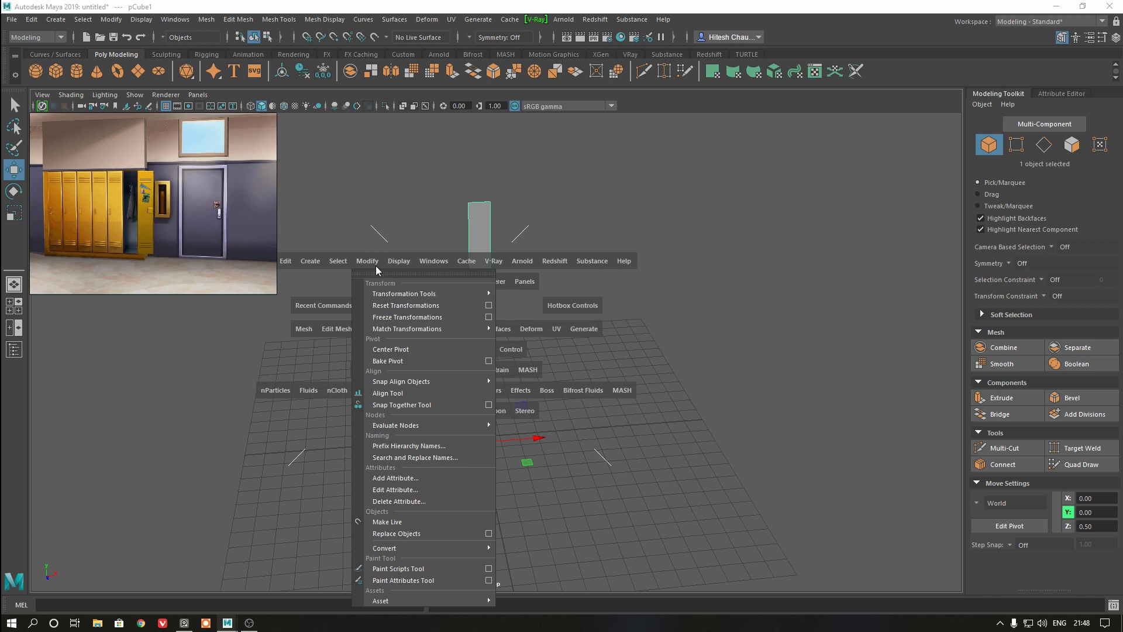
pyautogui.click(389, 348)
pyautogui.press('r')
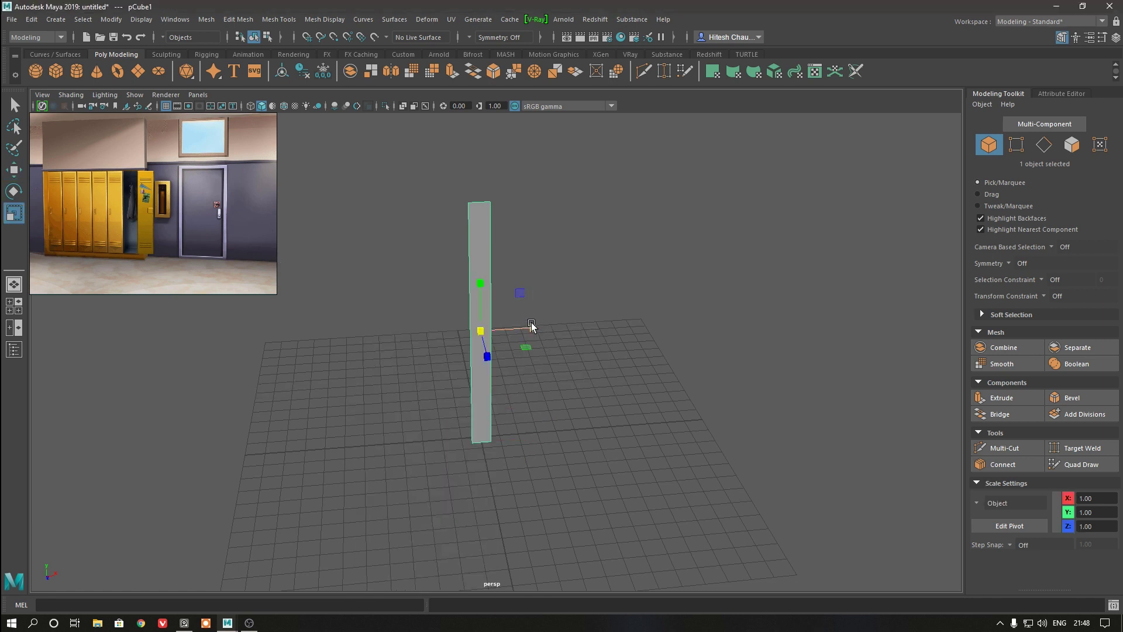
pyautogui.moveTo(534, 327); pyautogui.dragTo(743, 314)
# - Move the panel to X -8.43 and extrude a new face from its right edge
pyautogui.press('w')
pyautogui.moveTo(540, 332)
pyautogui.mouseDown()
pyautogui.moveTo(366, 360)
pyautogui.moveTo(478, 360)
pyautogui.moveTo(439, 336)
pyautogui.mouseUp()
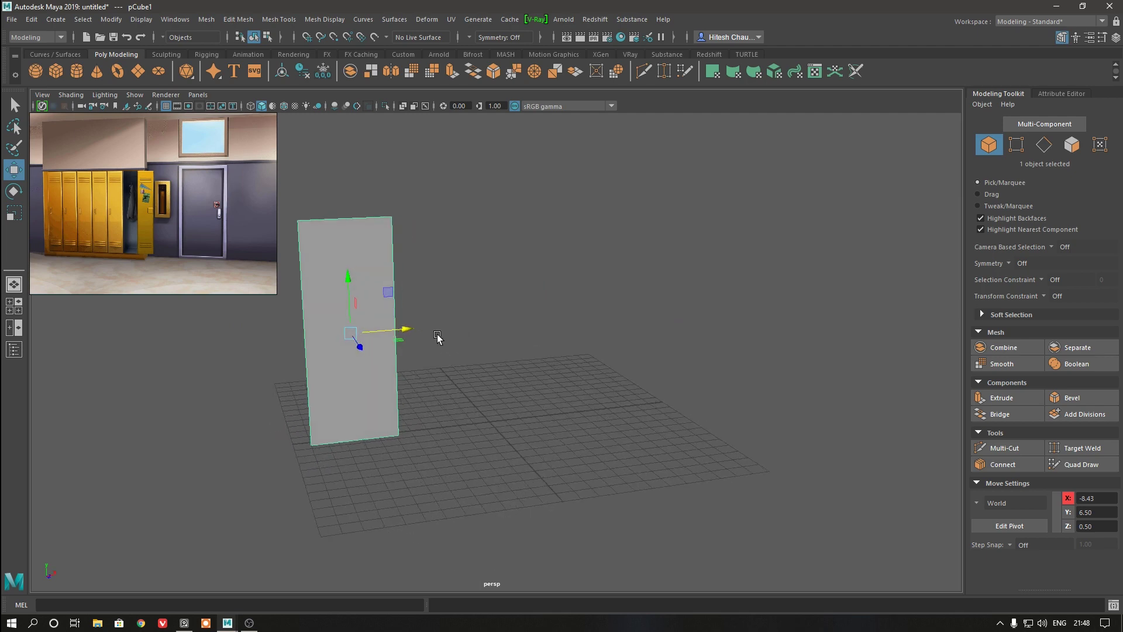
pyautogui.moveTo(420, 275); pyautogui.dragTo(421, 244, button='right')
pyautogui.click(395, 266)
pyautogui.moveTo(404, 341)
pyautogui.keyDown('alt'); pyautogui.mouseDown()
pyautogui.moveTo(494, 421)
pyautogui.moveTo(466, 450)
pyautogui.moveTo(445, 434)
pyautogui.mouseUp(); pyautogui.keyUp('alt')
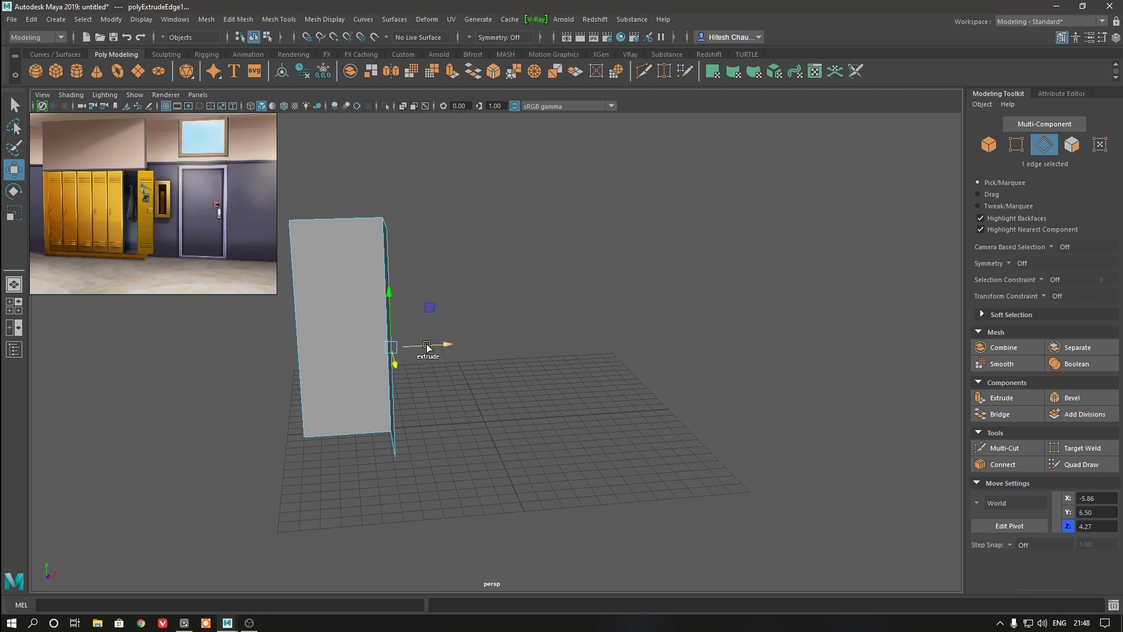
pyautogui.moveTo(446, 349); pyautogui.dragTo(627, 333)
# - Extrude further wall sections rightward from the wall's right edge
pyautogui.moveTo(610, 397)
pyautogui.keyDown('alt'); pyautogui.mouseDown()
pyautogui.moveTo(540, 356)
pyautogui.moveTo(556, 423)
pyautogui.moveTo(563, 367)
pyautogui.mouseUp(); pyautogui.keyUp('alt')
pyautogui.moveTo(588, 329)
pyautogui.mouseDown()
pyautogui.moveTo(613, 334)
pyautogui.moveTo(534, 384)
pyautogui.mouseUp()
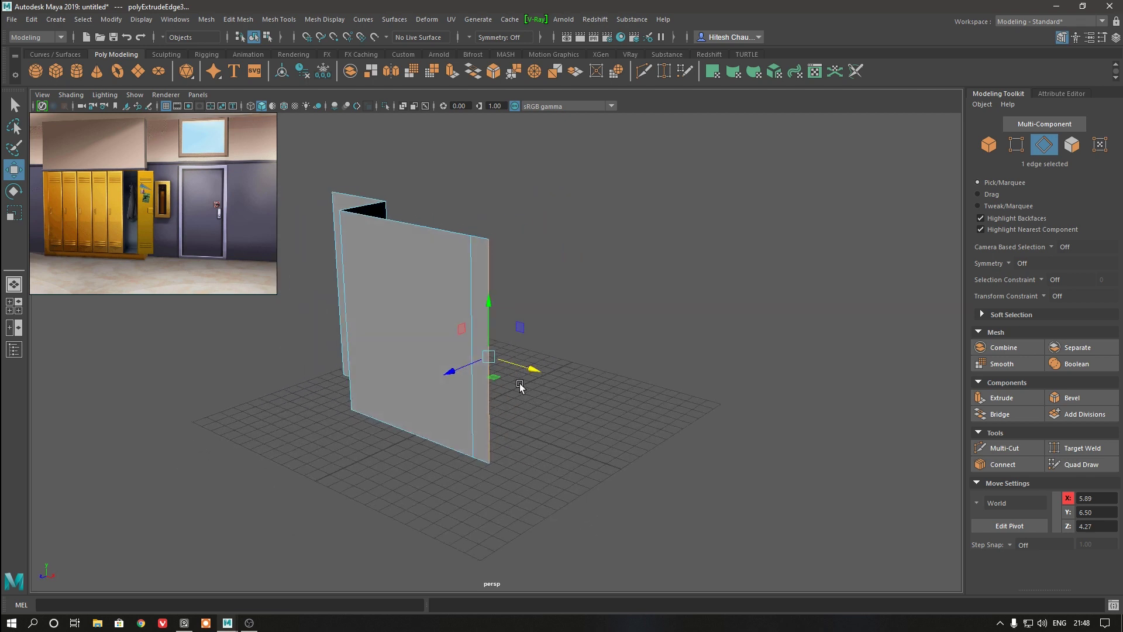
pyautogui.click(547, 258)
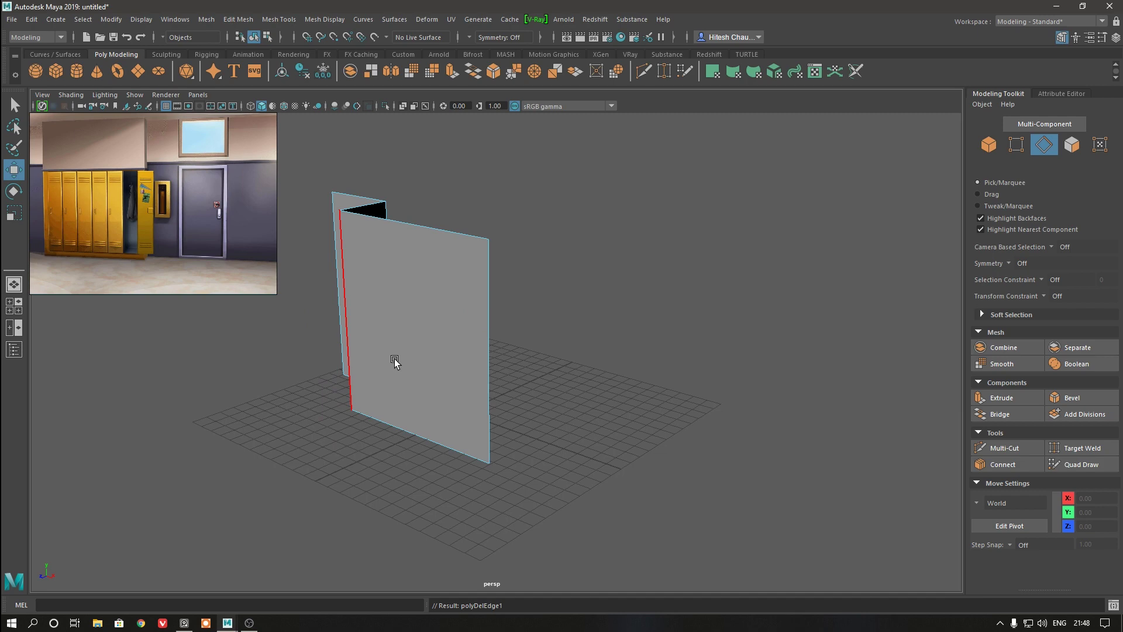
pyautogui.click(484, 359)
pyautogui.moveTo(484, 358)
pyautogui.keyDown('alt'); pyautogui.mouseDown()
pyautogui.moveTo(459, 411)
pyautogui.moveTo(439, 399)
pyautogui.moveTo(429, 385)
pyautogui.moveTo(532, 407)
pyautogui.mouseUp(); pyautogui.keyUp('alt')
pyautogui.hotkey('ctrl', 'e')
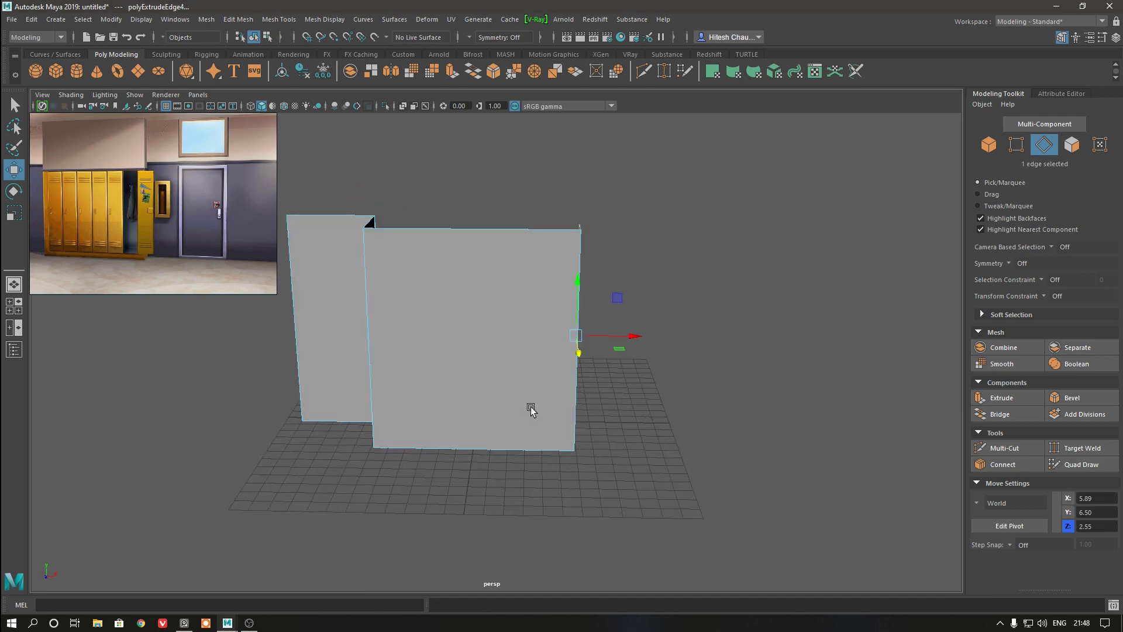
pyautogui.moveTo(637, 337)
pyautogui.mouseDown()
pyautogui.moveTo(712, 341)
pyautogui.moveTo(557, 379)
pyautogui.moveTo(515, 404)
pyautogui.moveTo(611, 394)
pyautogui.mouseUp()
pyautogui.hotkey('ctrl', 'e')
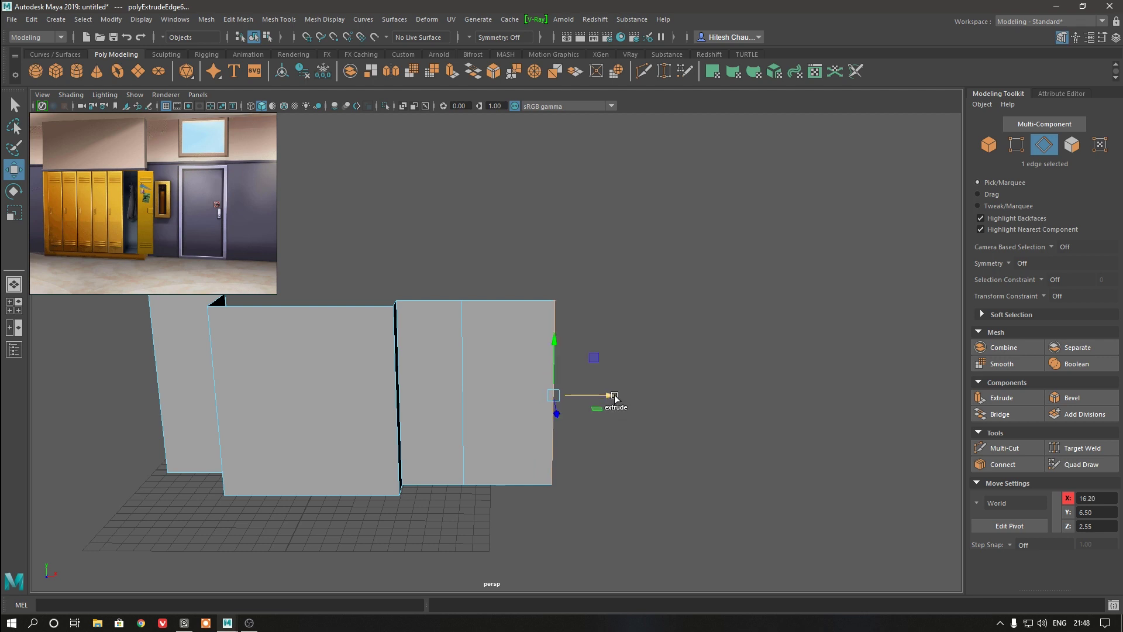
pyautogui.moveTo(610, 396); pyautogui.dragTo(750, 389)
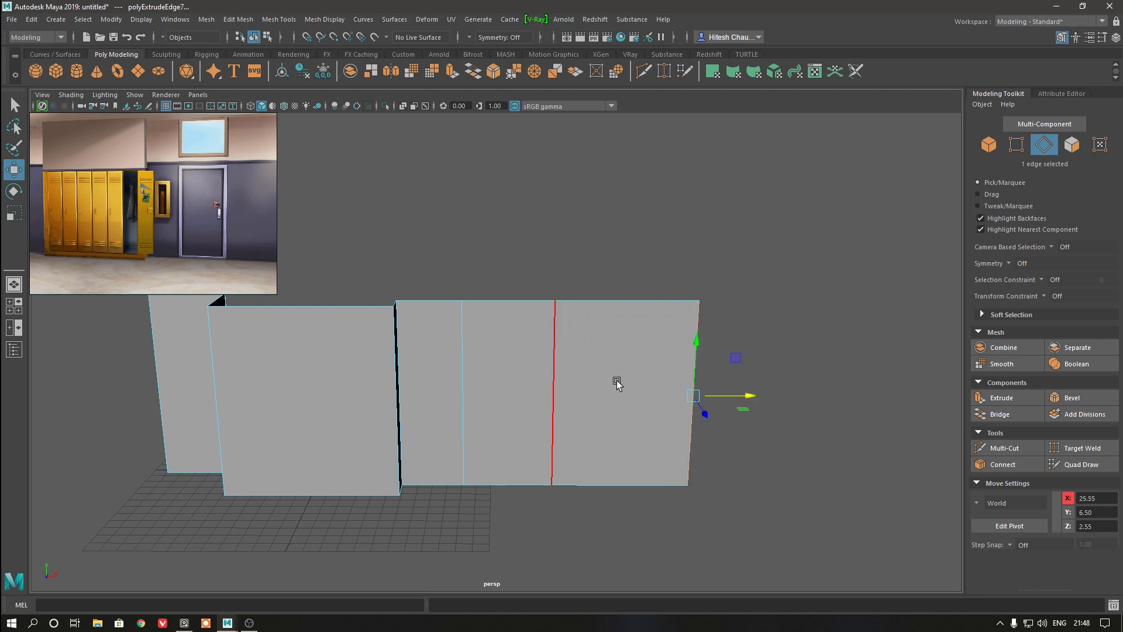
# - Nudge the vertical edge between sections along X, then pick a vertical wall edge
pyautogui.click(577, 387)
pyautogui.moveTo(614, 395); pyautogui.dragTo(612, 395)
pyautogui.moveTo(611, 395)
pyautogui.keyDown('alt'); pyautogui.mouseDown()
pyautogui.moveTo(601, 320)
pyautogui.moveTo(606, 363)
pyautogui.mouseUp(); pyautogui.keyUp('alt')
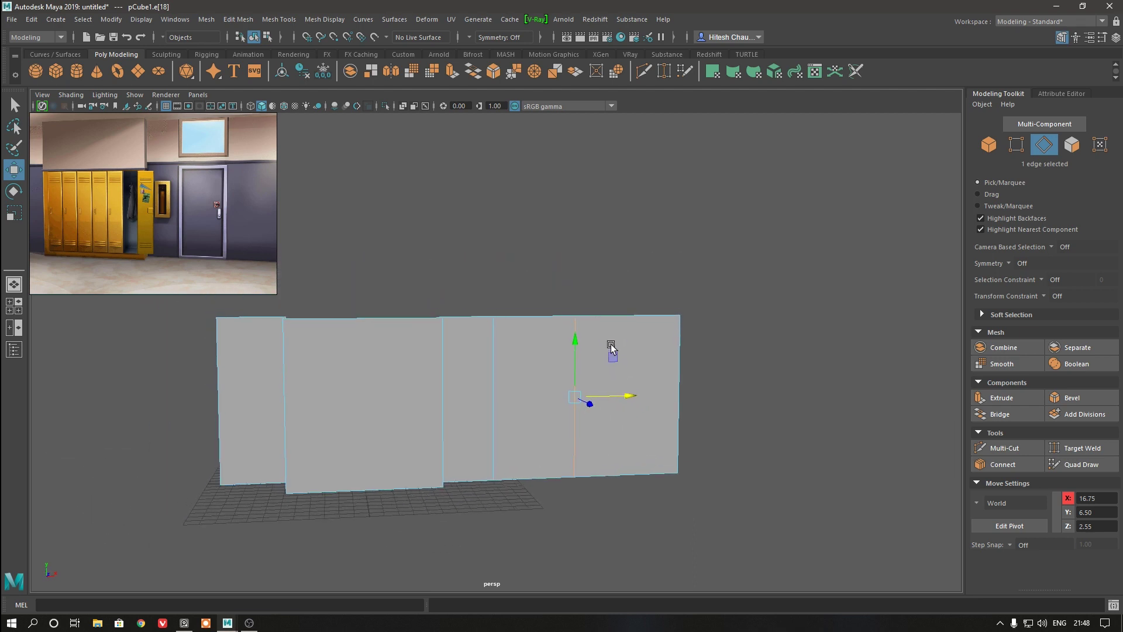
pyautogui.rightClick(603, 297)
pyautogui.moveTo(602, 287); pyautogui.dragTo(602, 258, button='right')
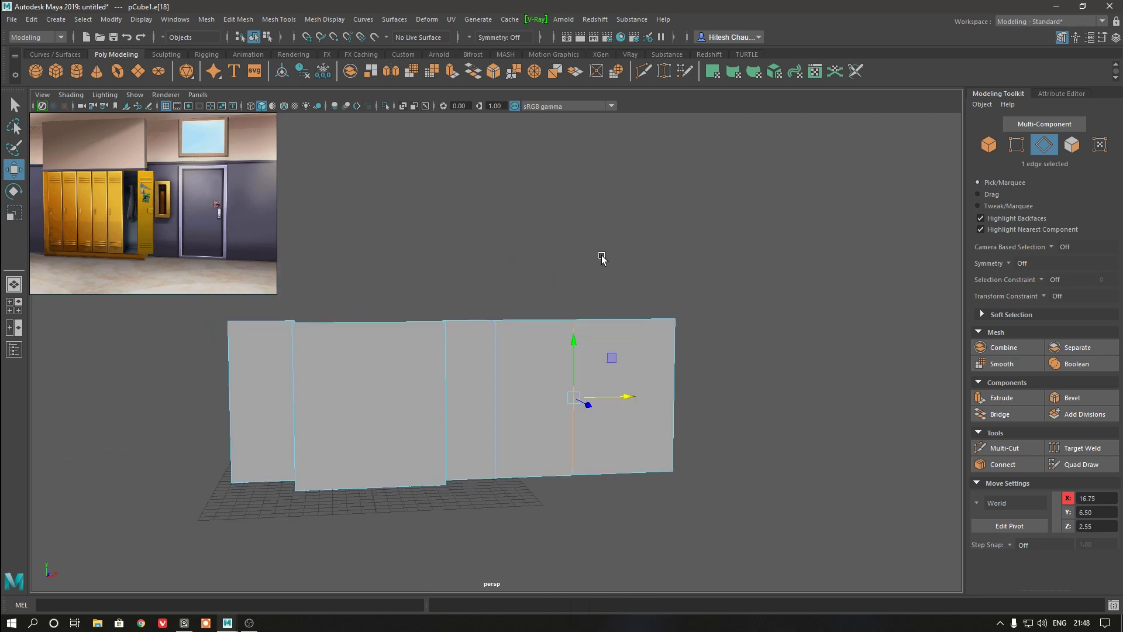
pyautogui.click(515, 345)
# - Split the edge ring into a horizontal loop and raise it just below the wall's top
pyautogui.moveTo(556, 338)
pyautogui.keyDown('shift'); pyautogui.mouseDown(button='right')
pyautogui.moveTo(503, 361)
pyautogui.moveTo(575, 373)
pyautogui.mouseUp(button='right'); pyautogui.keyUp('shift')
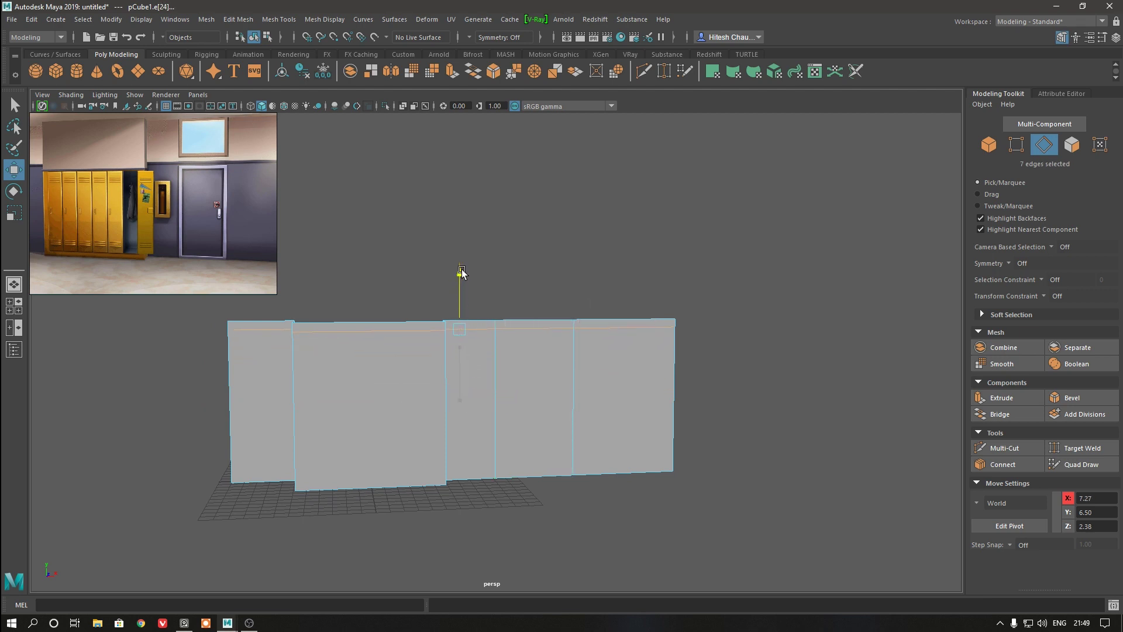
pyautogui.hotkey('ctrl', 'z')
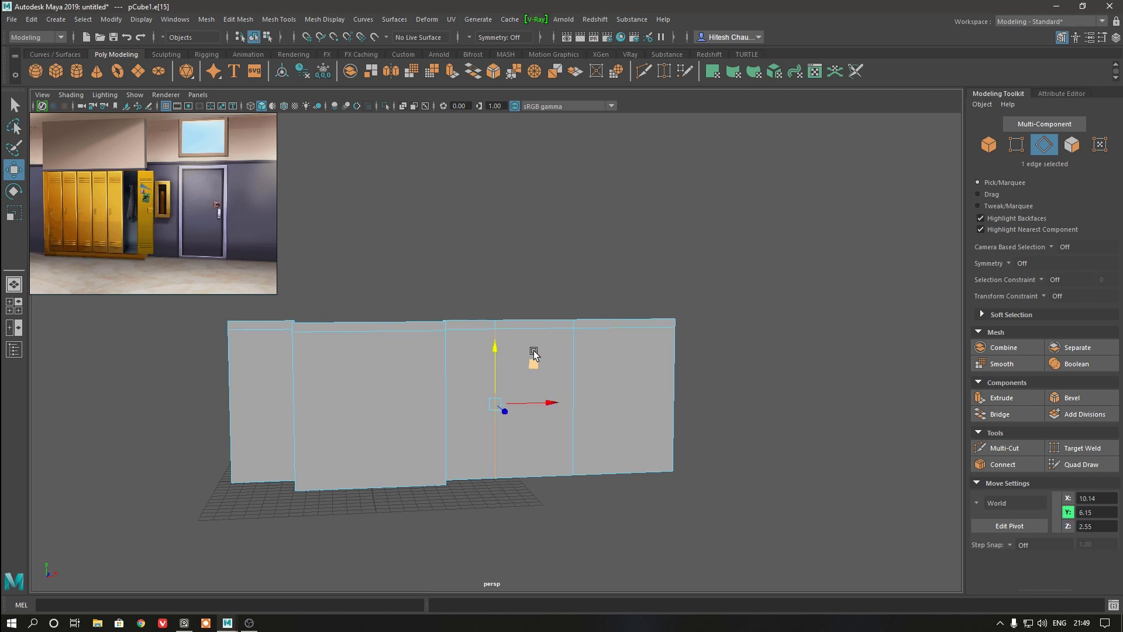
pyautogui.scroll(2, 514, 404)
pyautogui.scroll(2, 506, 456)
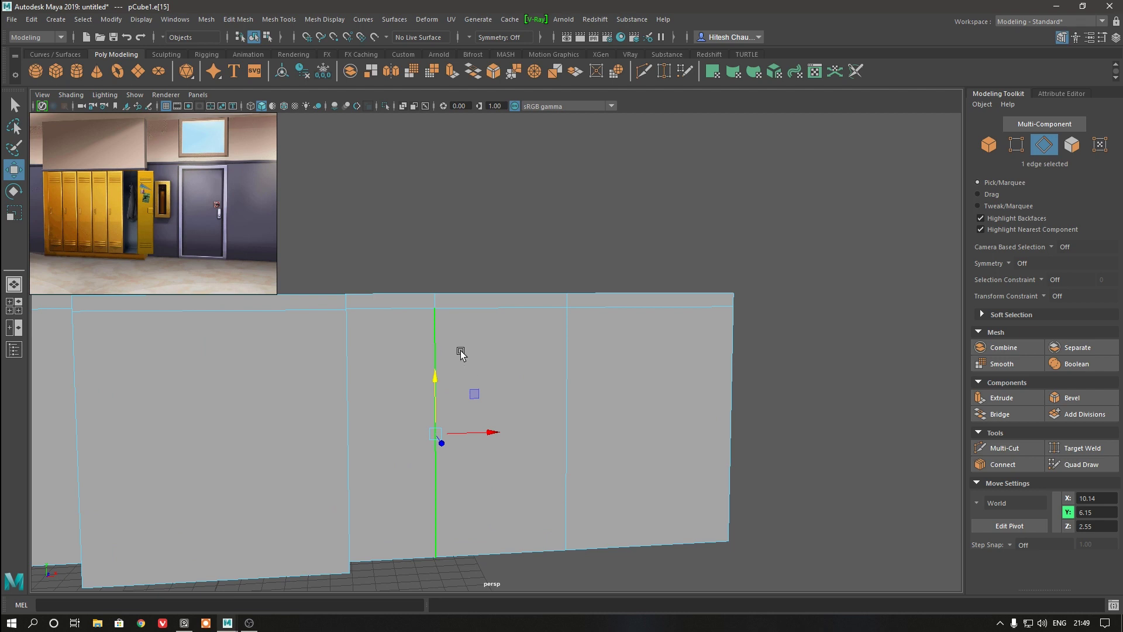
pyautogui.keyDown('shift'); pyautogui.moveTo(458, 350); pyautogui.dragTo(474, 402, button='right'); pyautogui.keyUp('shift')
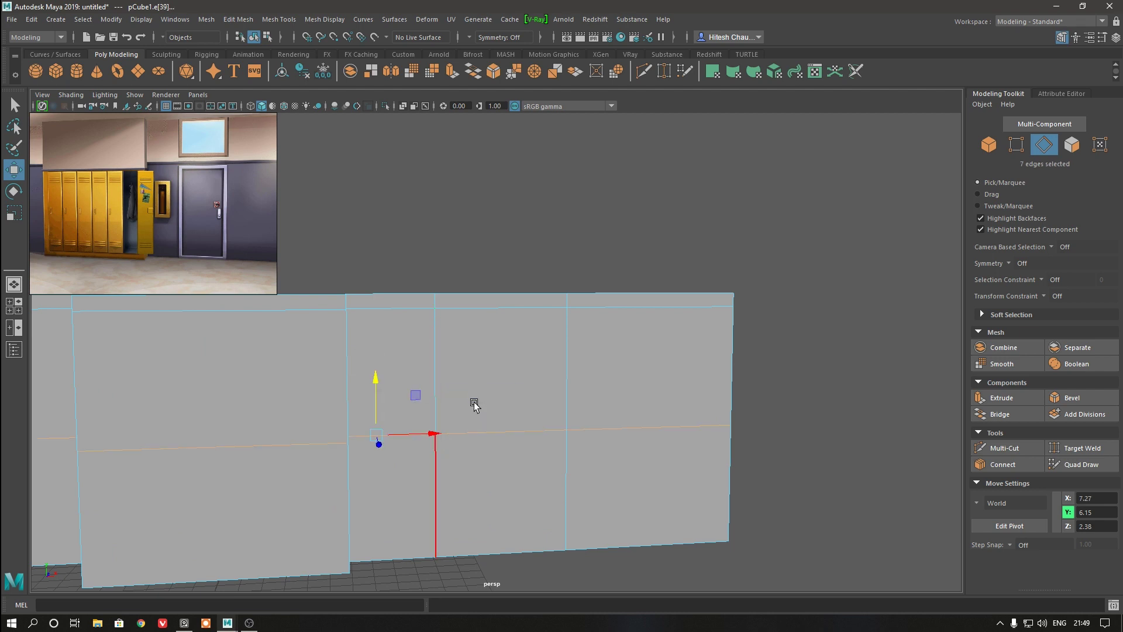
pyautogui.moveTo(377, 379); pyautogui.dragTo(381, 283)
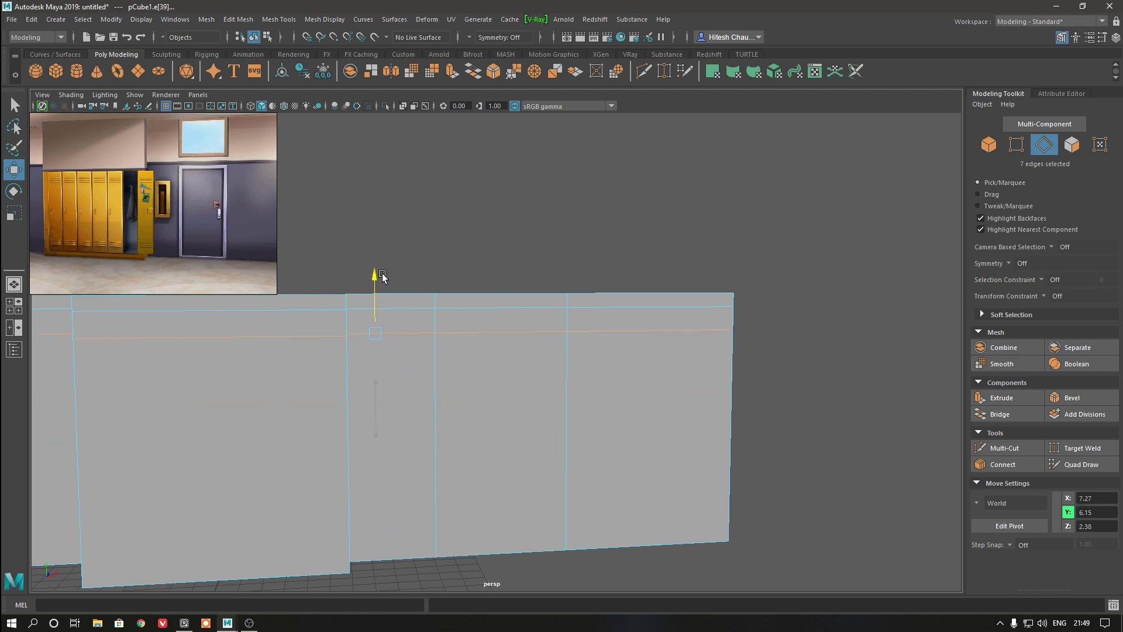
pyautogui.press('f')
pyautogui.moveTo(452, 265); pyautogui.dragTo(399, 339, button='right')
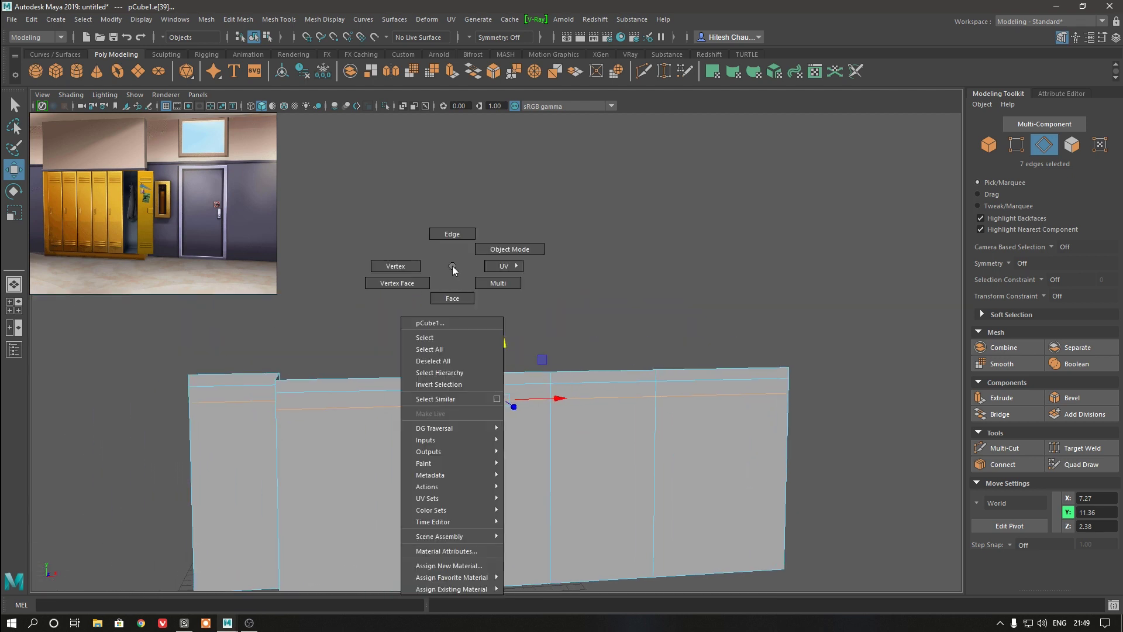
pyautogui.click(390, 371)
# - Extrude the wall's top edge loop upward to make the wall taller
pyautogui.click(253, 376)
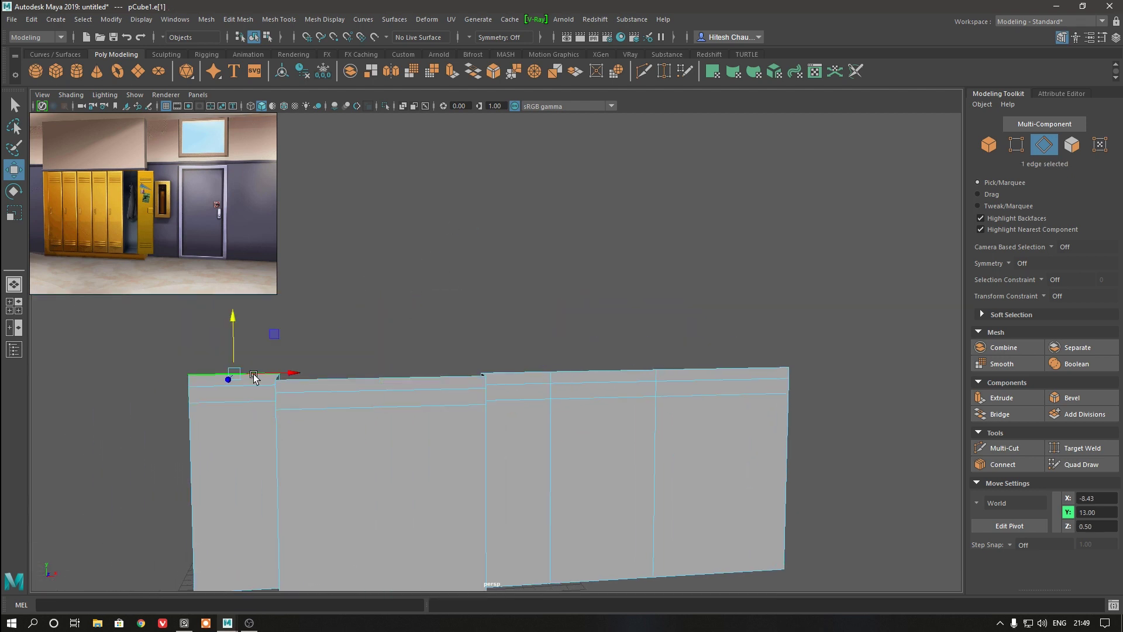
pyautogui.doubleClick(741, 363)
pyautogui.hotkey('ctrl', 'e')
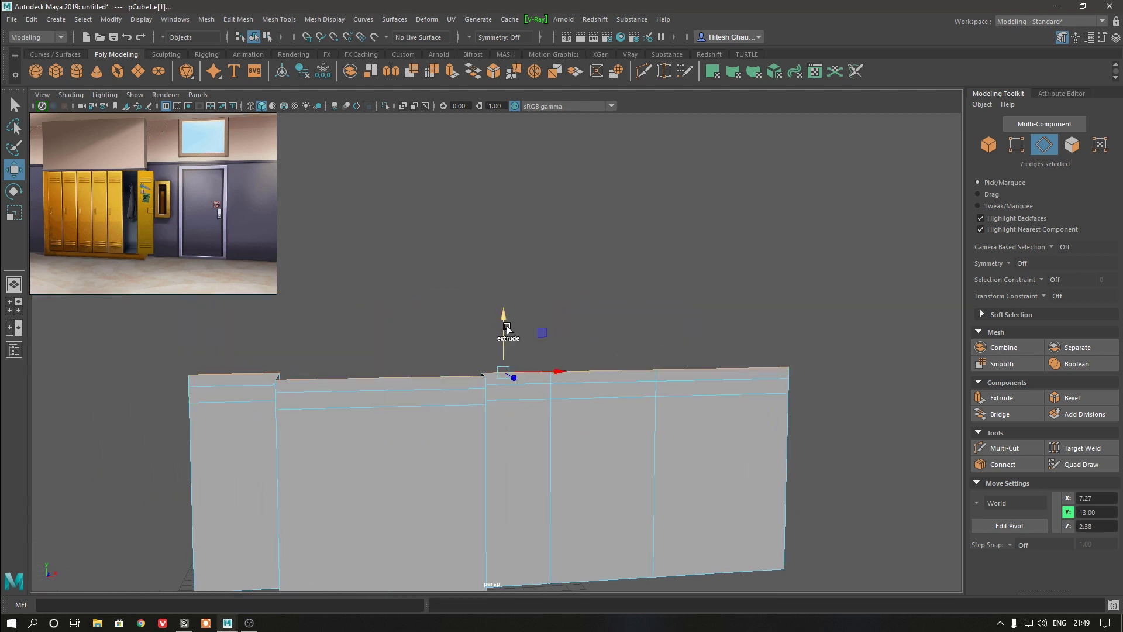
pyautogui.moveTo(502, 320)
pyautogui.mouseDown()
pyautogui.moveTo(493, 206)
pyautogui.moveTo(495, 224)
pyautogui.mouseUp()
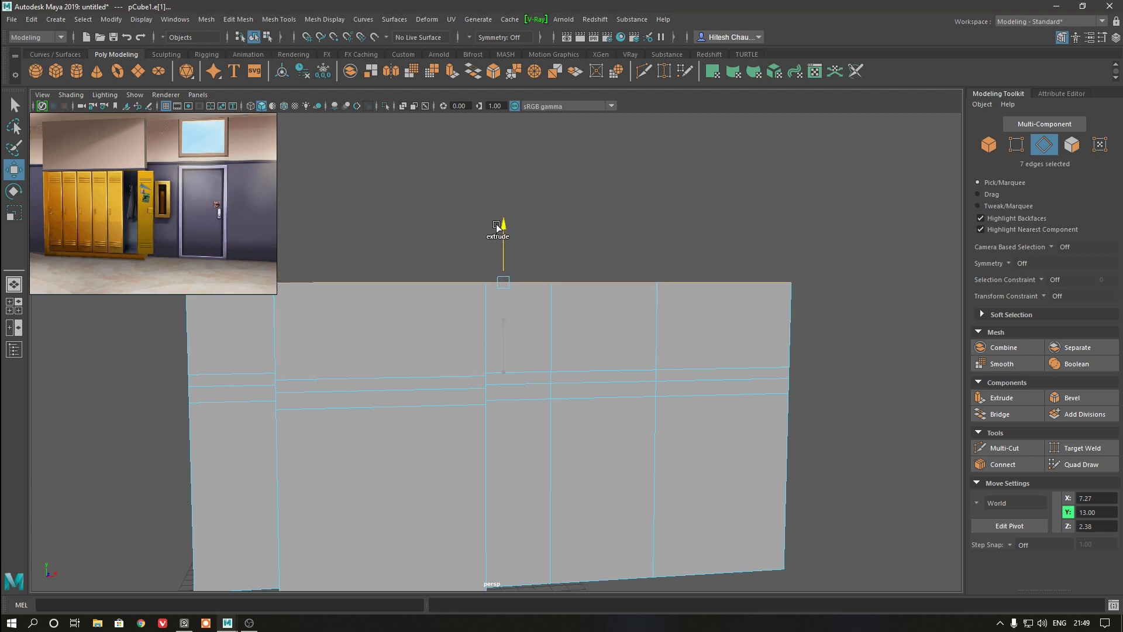
pyautogui.moveTo(497, 225); pyautogui.dragTo(498, 224)
pyautogui.hotkey('ctrl', 'e')
pyautogui.keyDown('alt'); pyautogui.moveTo(507, 310); pyautogui.dragTo(479, 298); pyautogui.keyUp('alt')
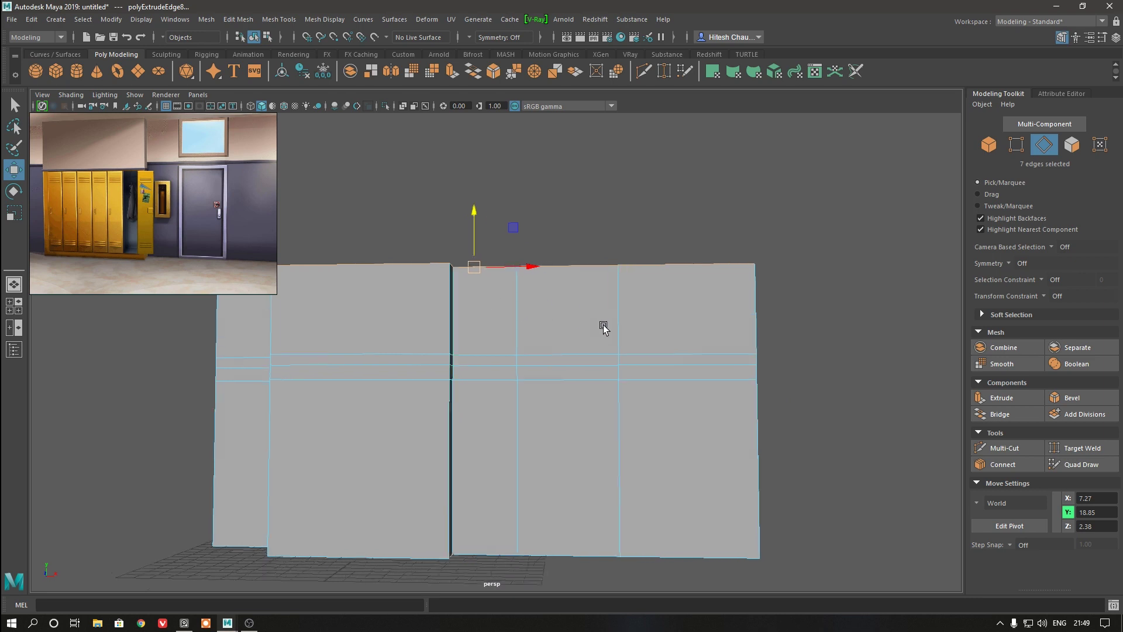
# - Shift a vertical edge loop on the right section and delete a face to open the doorway
pyautogui.doubleClick(633, 323)
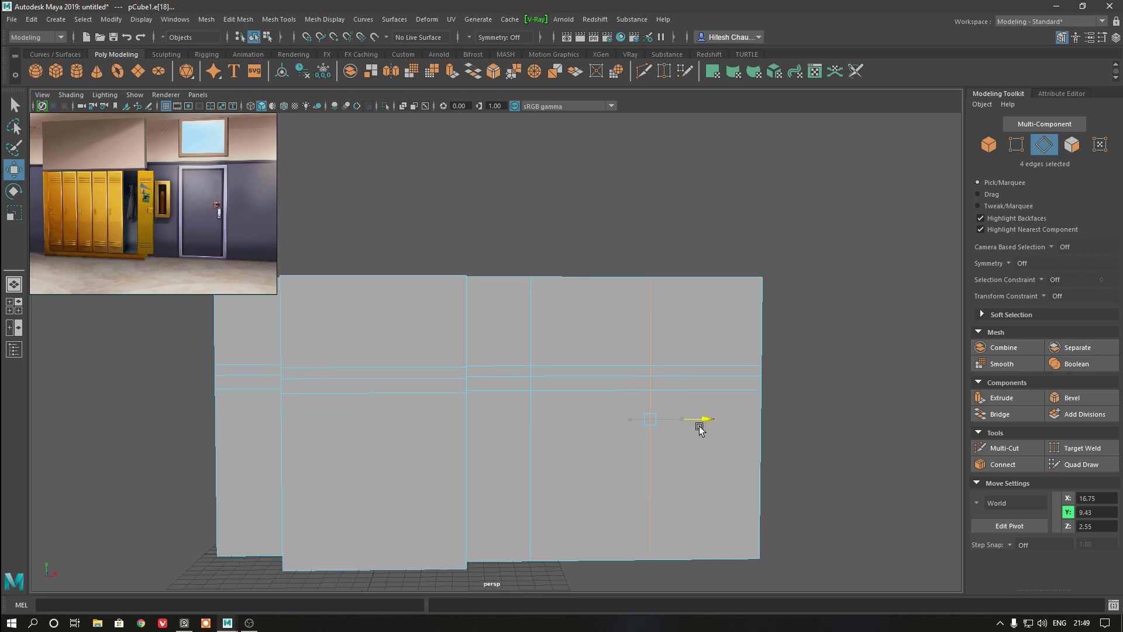
pyautogui.moveTo(695, 429); pyautogui.dragTo(684, 413)
pyautogui.scroll(3, 684, 386)
pyautogui.moveTo(591, 297); pyautogui.dragTo(592, 339, button='right')
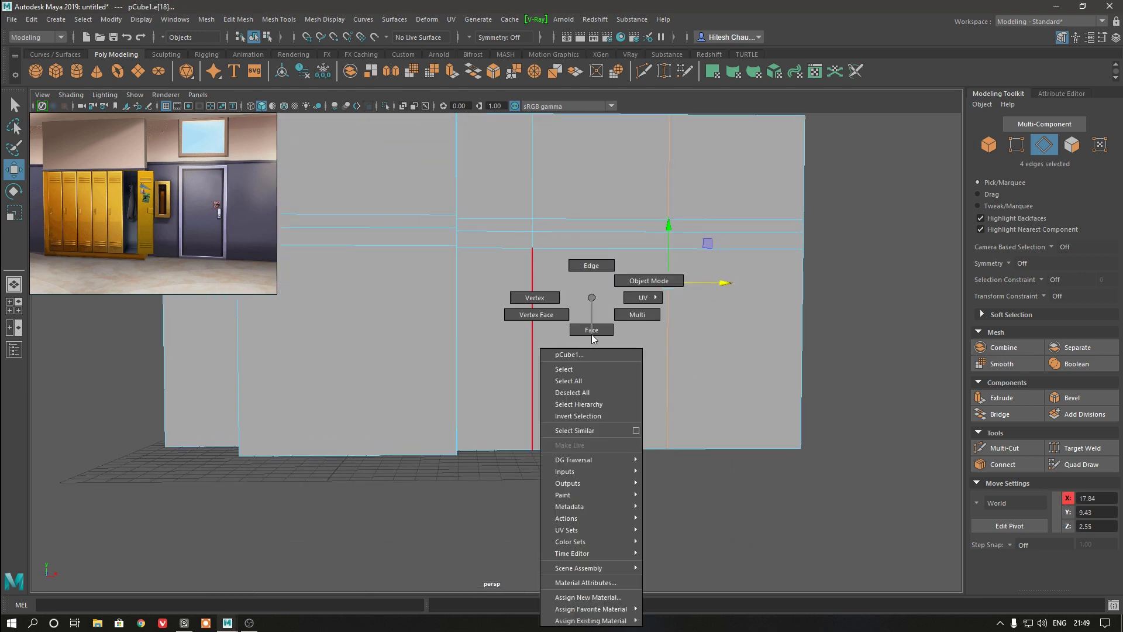
pyautogui.click(597, 350)
pyautogui.press('Delete')
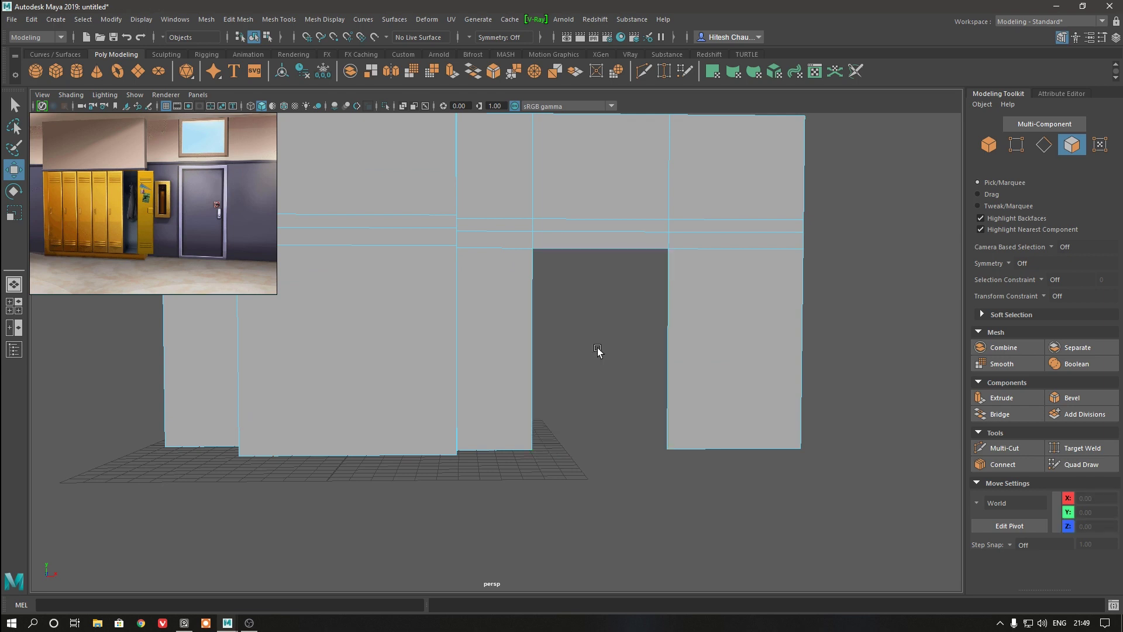
pyautogui.moveTo(595, 374)
pyautogui.keyDown('alt'); pyautogui.mouseDown()
pyautogui.moveTo(556, 333)
pyautogui.moveTo(610, 313)
pyautogui.moveTo(585, 374)
pyautogui.moveTo(569, 349)
pyautogui.moveTo(609, 371)
pyautogui.moveTo(585, 273)
pyautogui.mouseUp(); pyautogui.keyUp('alt')
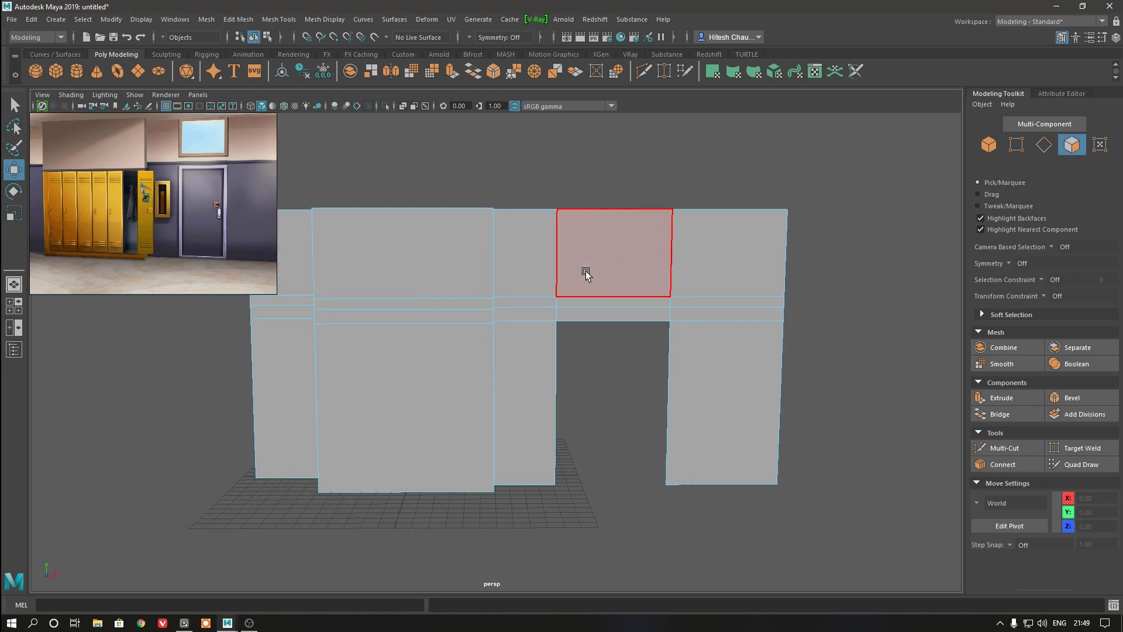
pyautogui.moveTo(586, 271); pyautogui.dragTo(624, 265, button='right')
pyautogui.moveTo(624, 264)
pyautogui.keyDown('alt'); pyautogui.mouseDown()
pyautogui.moveTo(602, 321)
pyautogui.moveTo(615, 427)
pyautogui.moveTo(652, 414)
pyautogui.moveTo(640, 376)
pyautogui.mouseUp(); pyautogui.keyUp('alt')
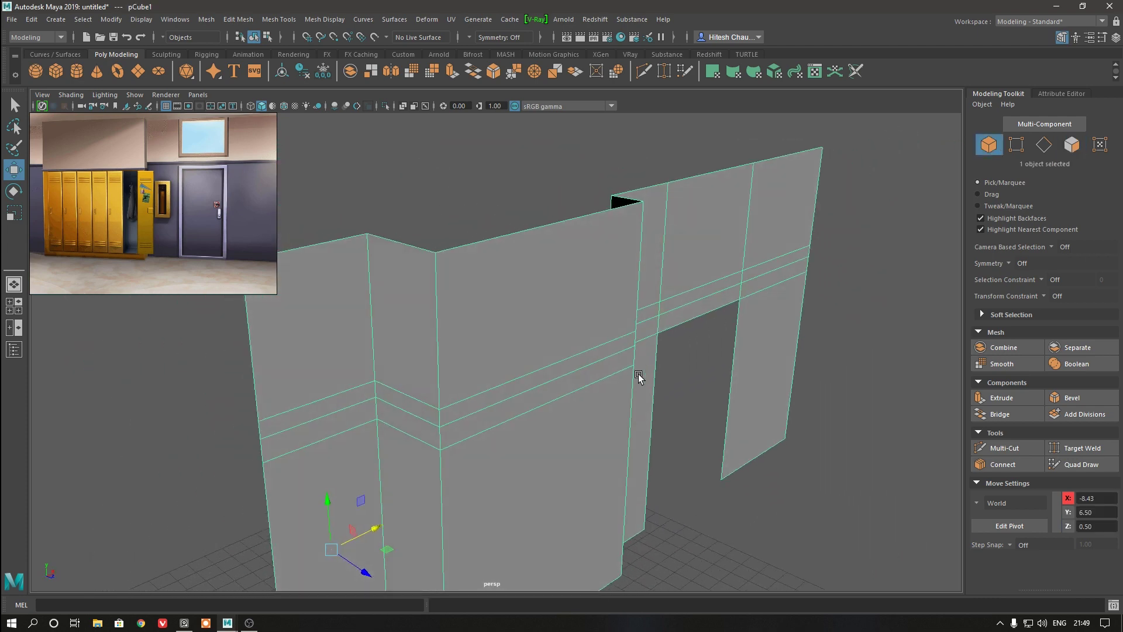
# - Select the horizontal band of faces around the wall and scale it thinner vertically
pyautogui.moveTo(587, 297); pyautogui.dragTo(591, 387, button='right')
pyautogui.moveTo(587, 335); pyautogui.dragTo(587, 335, button='right')
pyautogui.click(345, 403)
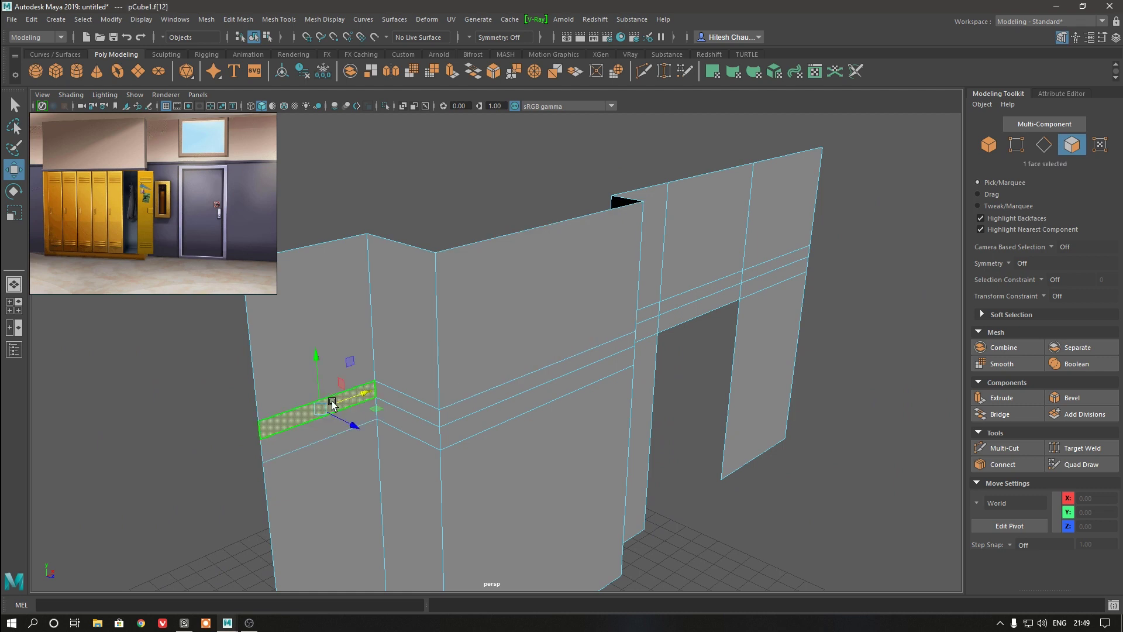
pyautogui.keyDown('shift'); pyautogui.doubleClick(415, 403); pyautogui.keyUp('shift')
pyautogui.keyDown('alt'); pyautogui.moveTo(473, 439); pyautogui.dragTo(454, 406); pyautogui.keyUp('alt')
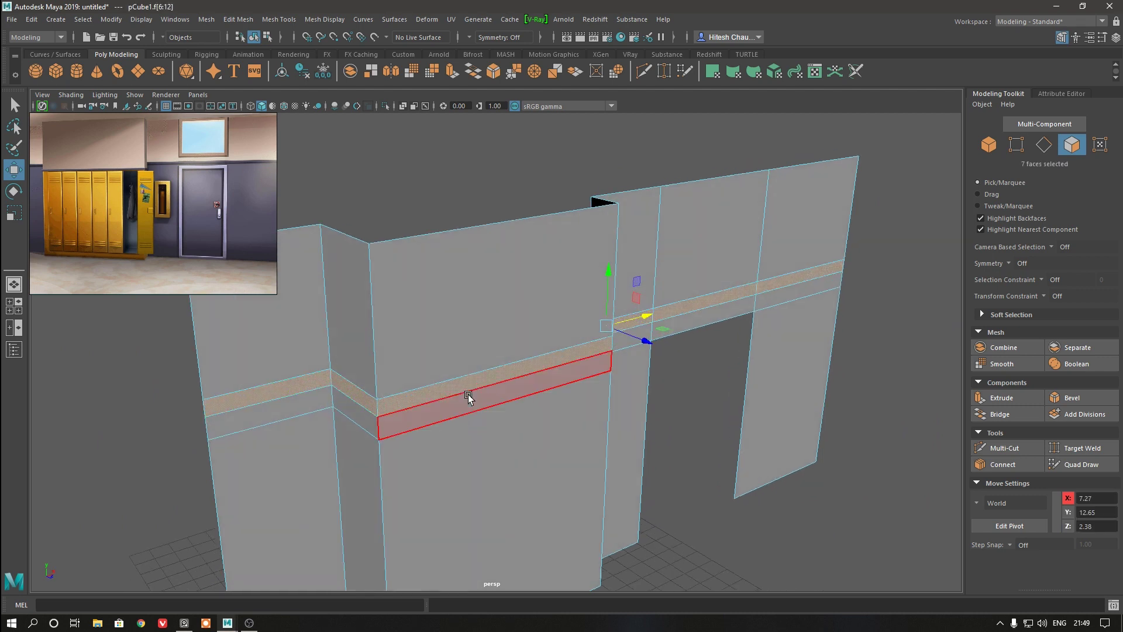
pyautogui.scroll(2, 468, 413)
pyautogui.scroll(4, 466, 388)
pyautogui.press('r')
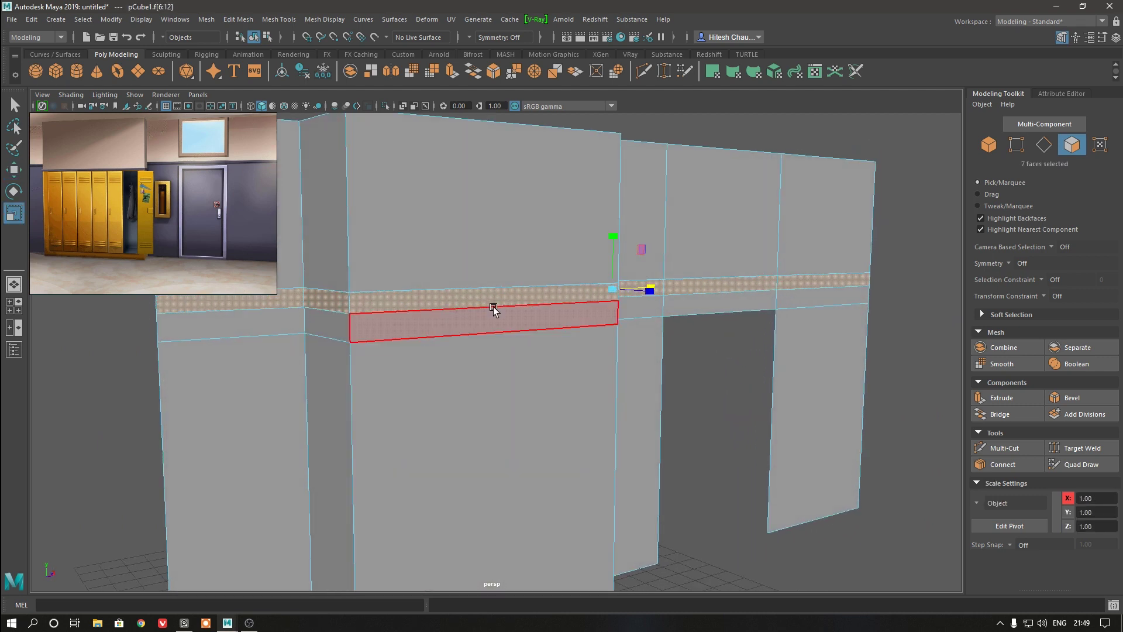
pyautogui.moveTo(613, 237)
pyautogui.mouseDown()
pyautogui.moveTo(600, 268)
pyautogui.moveTo(647, 196)
pyautogui.moveTo(672, 319)
pyautogui.mouseUp()
pyautogui.press('w')
# - Extrude the band with thickness 0.05 to form a raised trim rail
pyautogui.hotkey('ctrl', 'e')
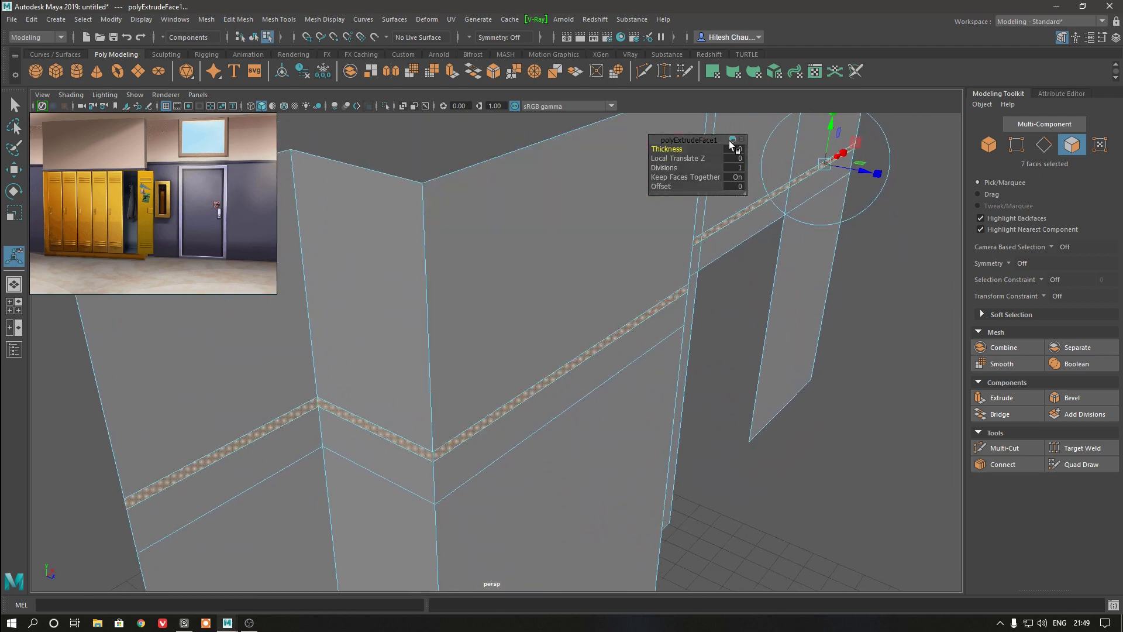
pyautogui.click(731, 140)
pyautogui.moveTo(659, 150); pyautogui.dragTo(664, 149)
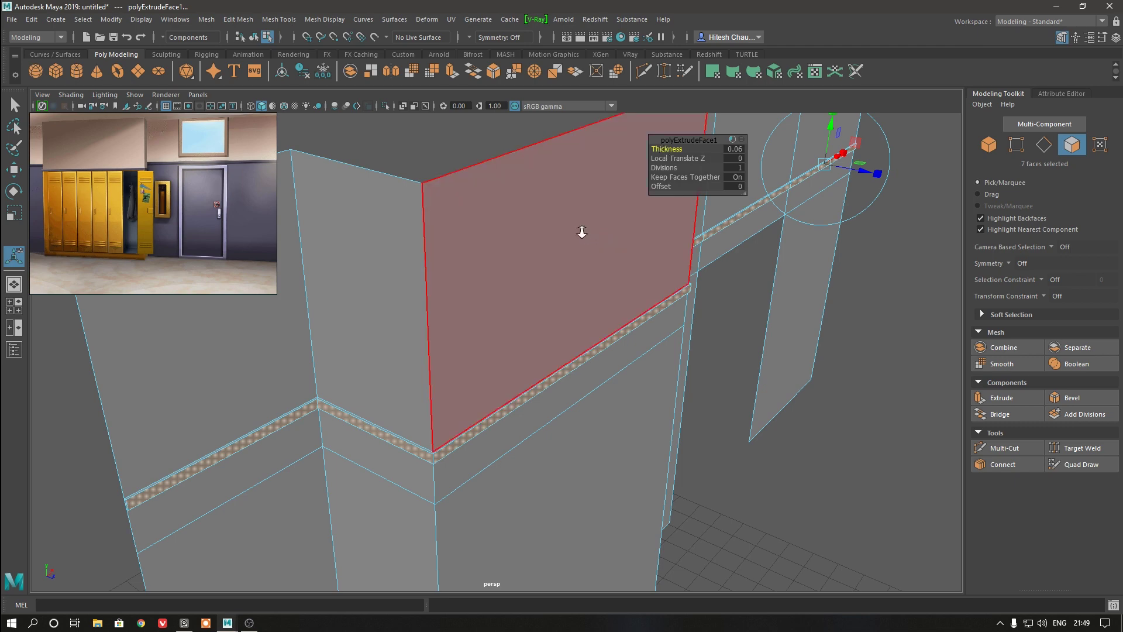
pyautogui.moveTo(581, 231)
pyautogui.keyDown('alt'); pyautogui.mouseDown()
pyautogui.moveTo(559, 318)
pyautogui.moveTo(640, 399)
pyautogui.mouseUp(); pyautogui.keyUp('alt')
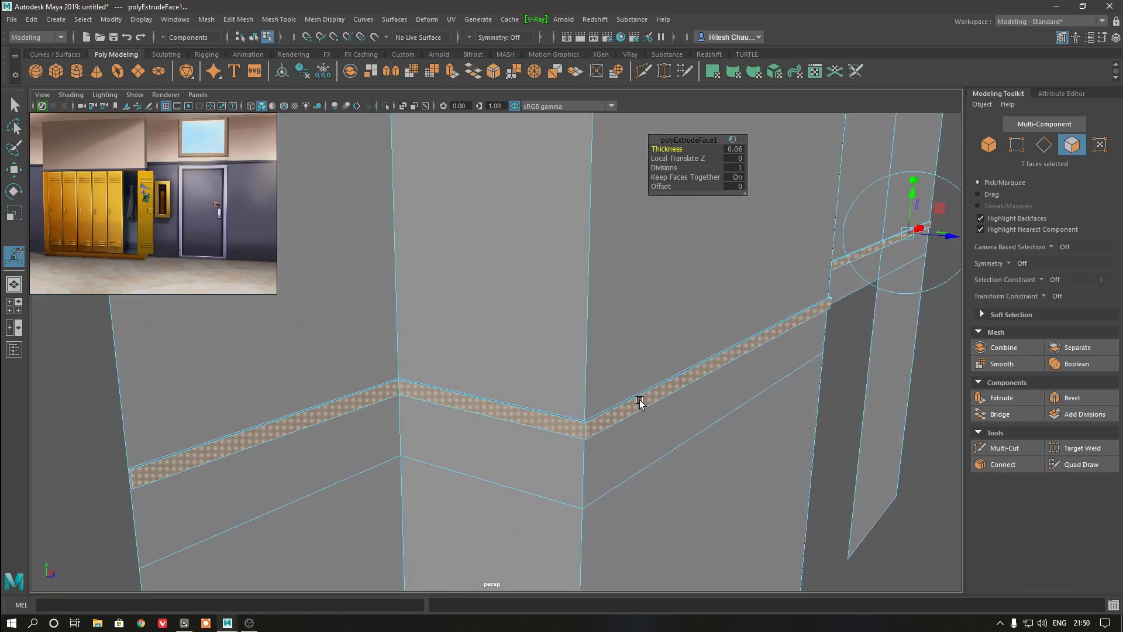
pyautogui.press('w')
# - Inspect a wall face in face mode, then clear the selection and zoom toward the wall column
pyautogui.rightClick(103, 475)
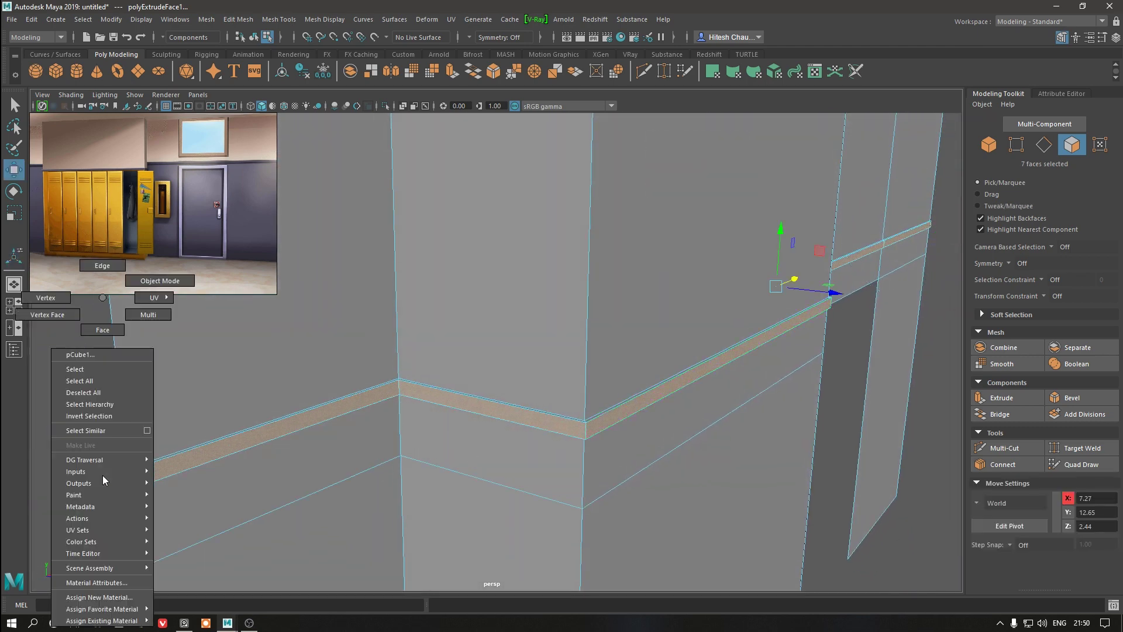
pyautogui.click(106, 396)
pyautogui.click(274, 533)
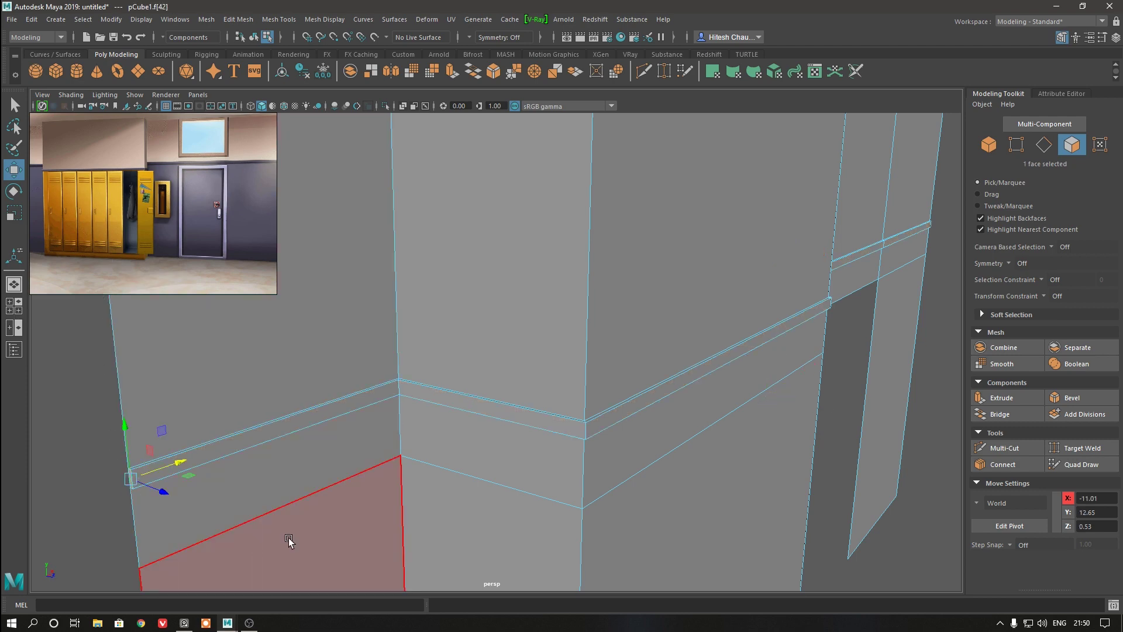
pyautogui.moveTo(291, 539)
pyautogui.keyDown('alt'); pyautogui.mouseDown()
pyautogui.moveTo(638, 294)
pyautogui.moveTo(484, 329)
pyautogui.moveTo(499, 292)
pyautogui.mouseUp(); pyautogui.keyUp('alt')
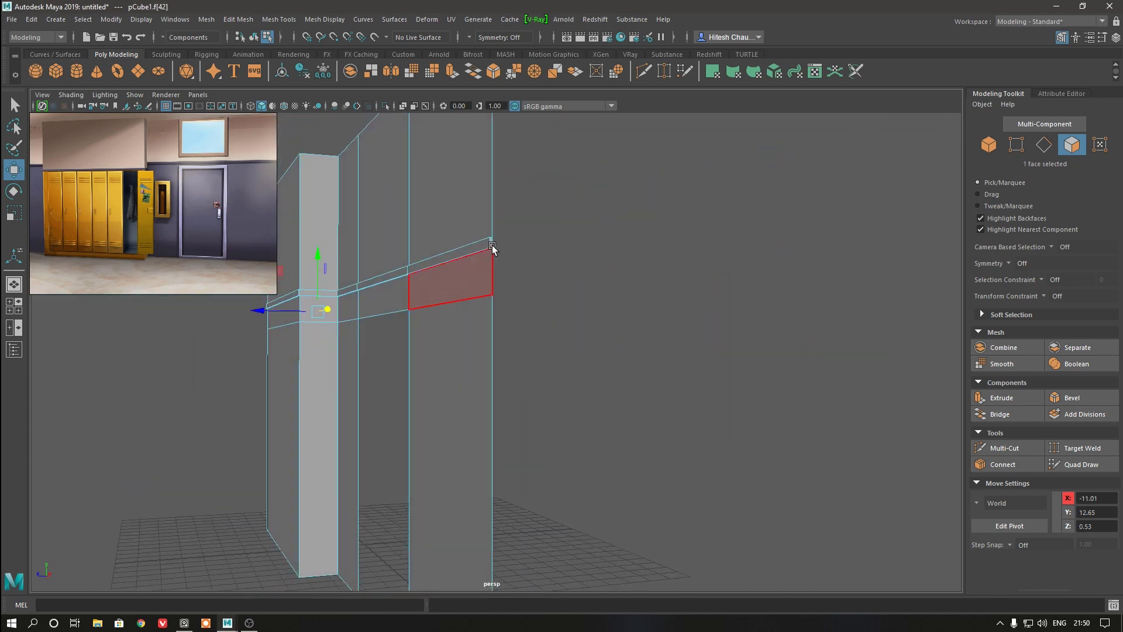
pyautogui.click(533, 291)
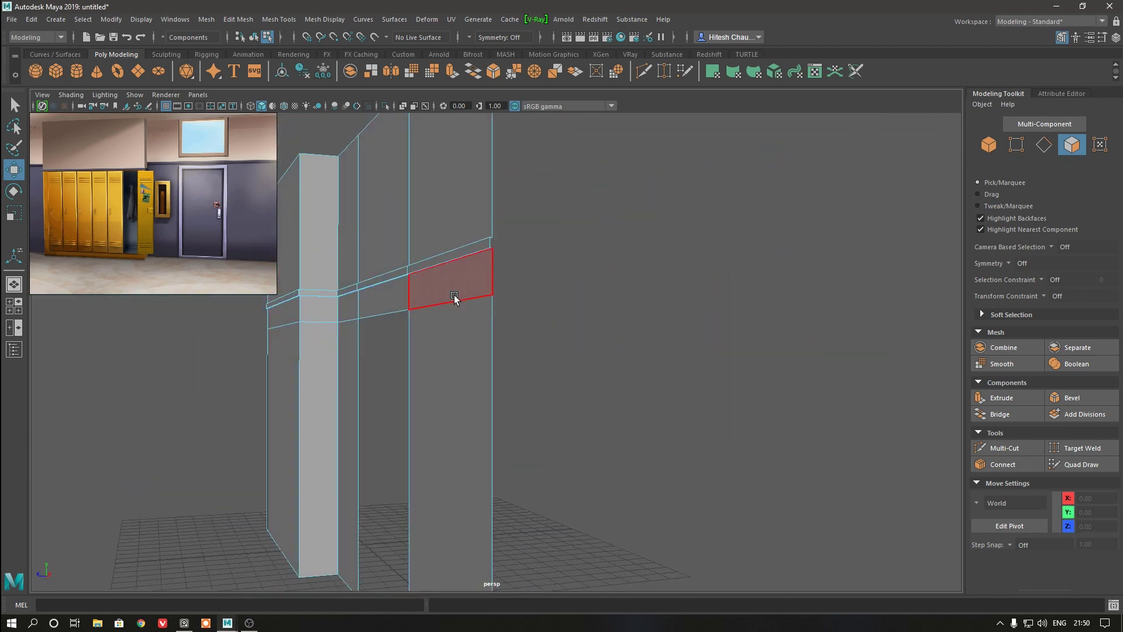
pyautogui.keyDown('alt'); pyautogui.moveTo(429, 333); pyautogui.dragTo(597, 339); pyautogui.keyUp('alt')
pyautogui.scroll(3, 537, 386)
# - Bevel the rail's top edge loop at fraction 0.5 with 3 segments for a rounded profile
pyautogui.moveTo(496, 296); pyautogui.dragTo(496, 261, button='right')
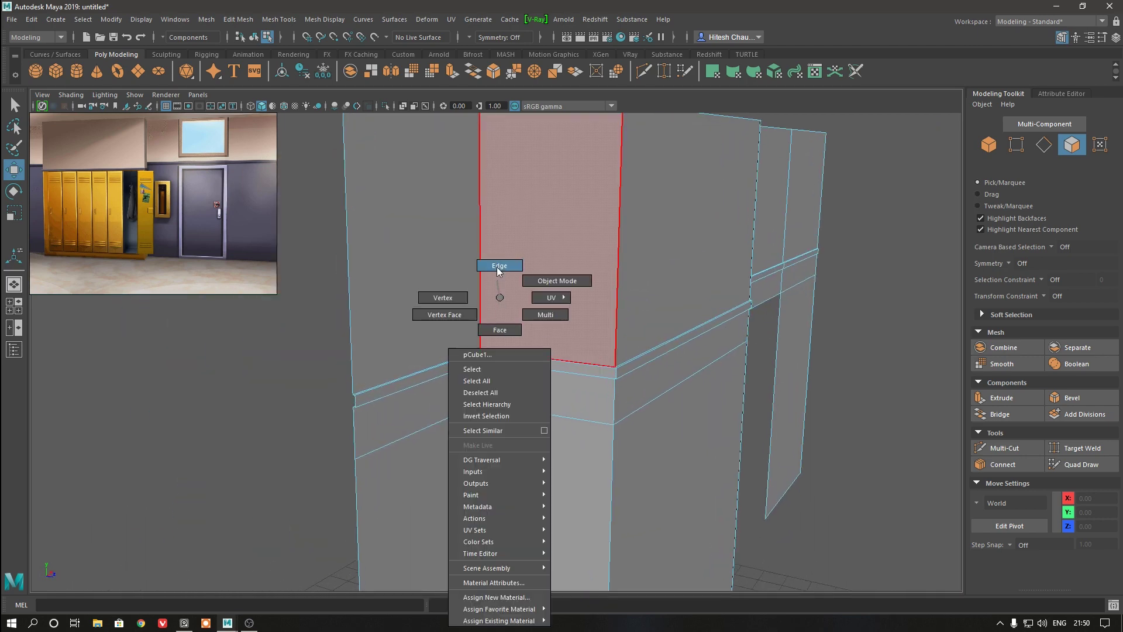
pyautogui.moveTo(494, 389)
pyautogui.keyDown('alt'); pyautogui.mouseDown()
pyautogui.moveTo(514, 409)
pyautogui.moveTo(466, 323)
pyautogui.mouseUp(); pyautogui.keyUp('alt')
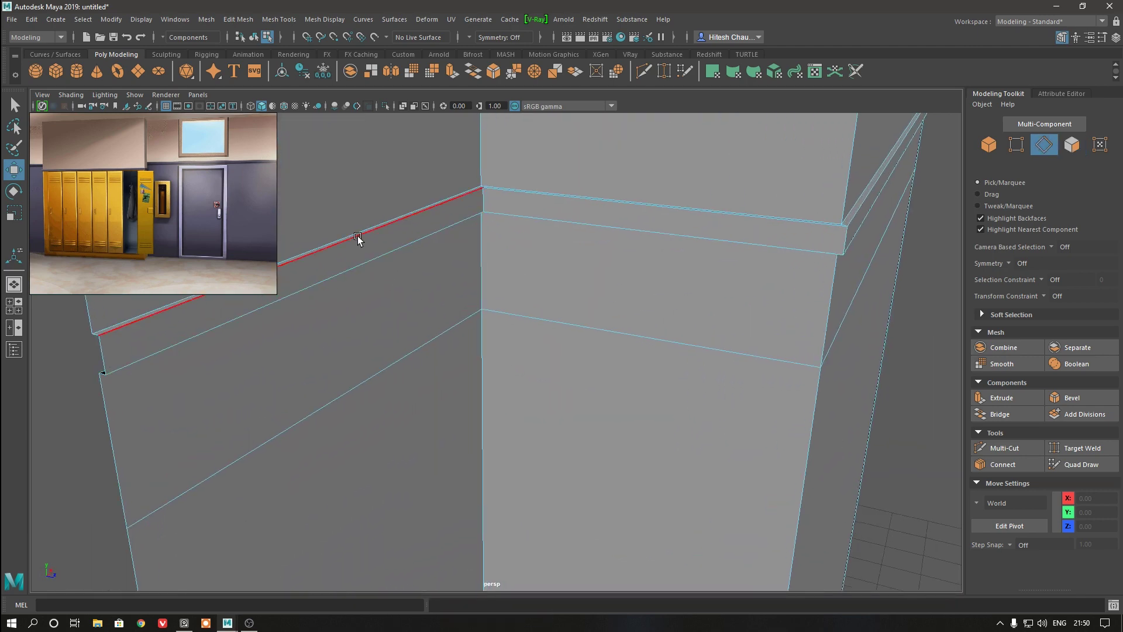
pyautogui.doubleClick(363, 261)
pyautogui.keyDown('shift'); pyautogui.moveTo(434, 227); pyautogui.dragTo(468, 233, button='right'); pyautogui.keyUp('shift')
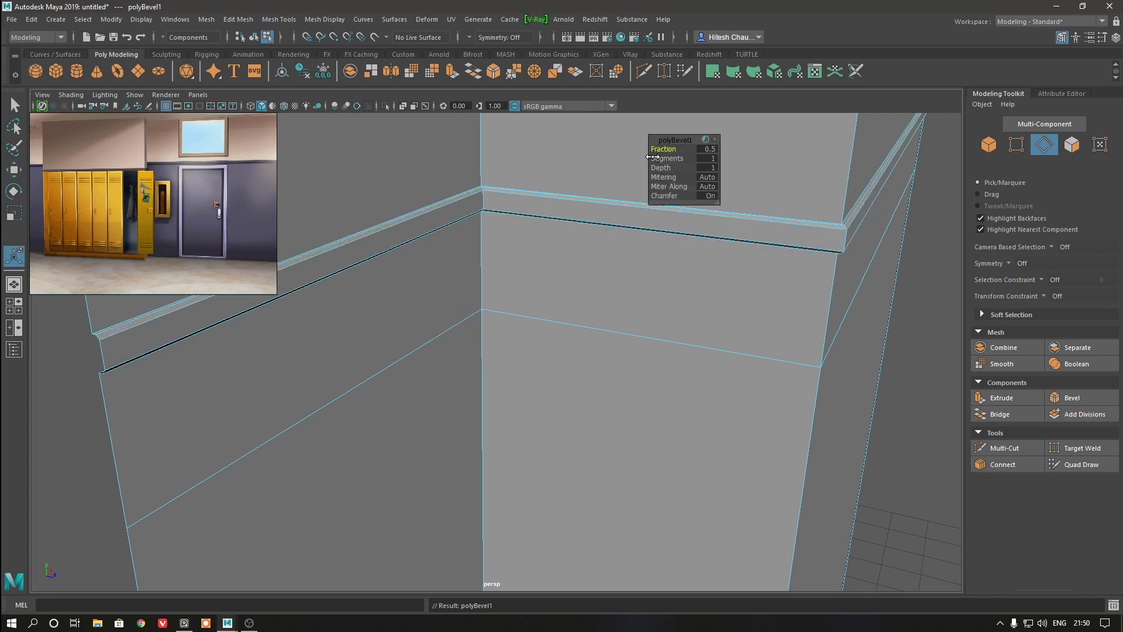
pyautogui.moveTo(654, 157)
pyautogui.keyDown('alt'); pyautogui.mouseDown()
pyautogui.moveTo(464, 286)
pyautogui.moveTo(461, 335)
pyautogui.mouseUp(); pyautogui.keyUp('alt')
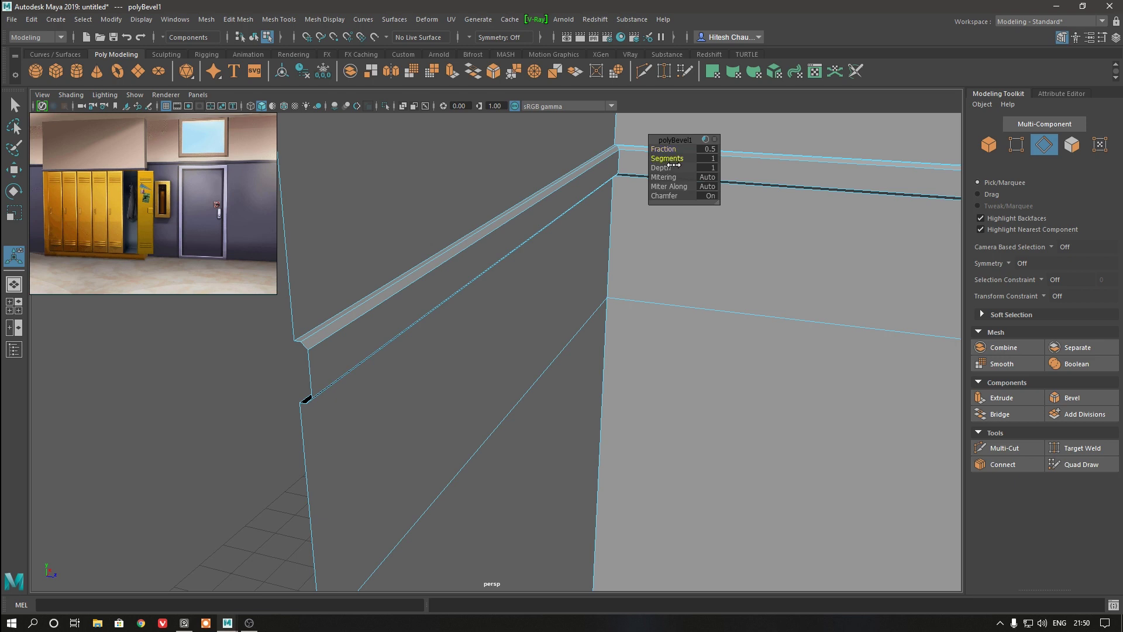
pyautogui.moveTo(674, 165); pyautogui.dragTo(760, 172)
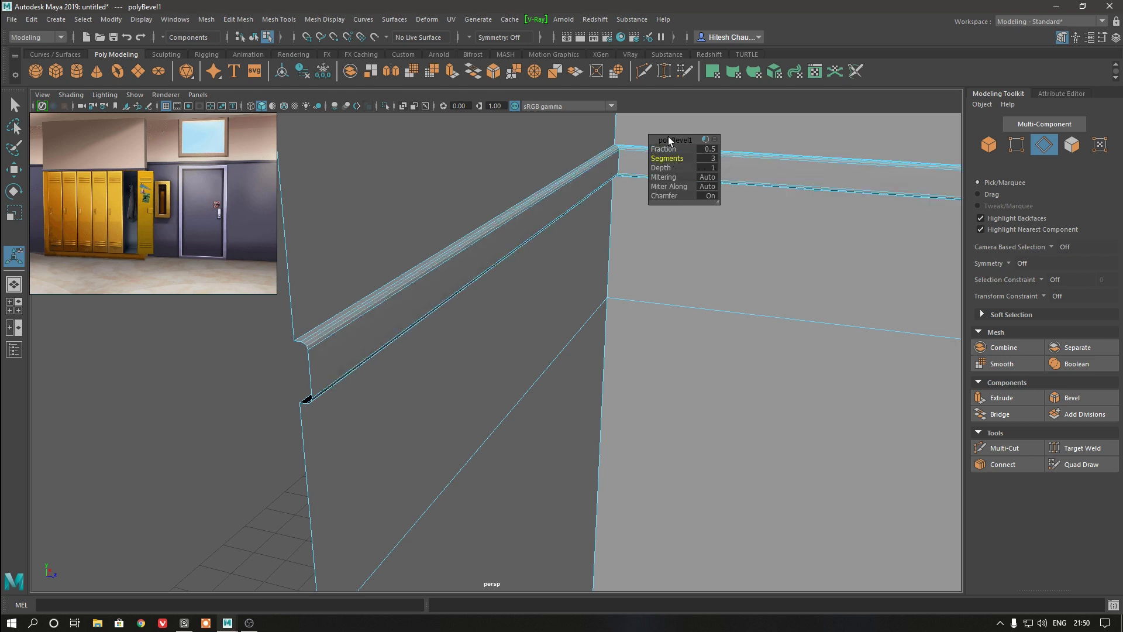
pyautogui.press('w')
pyautogui.moveTo(508, 202); pyautogui.dragTo(561, 184, button='right')
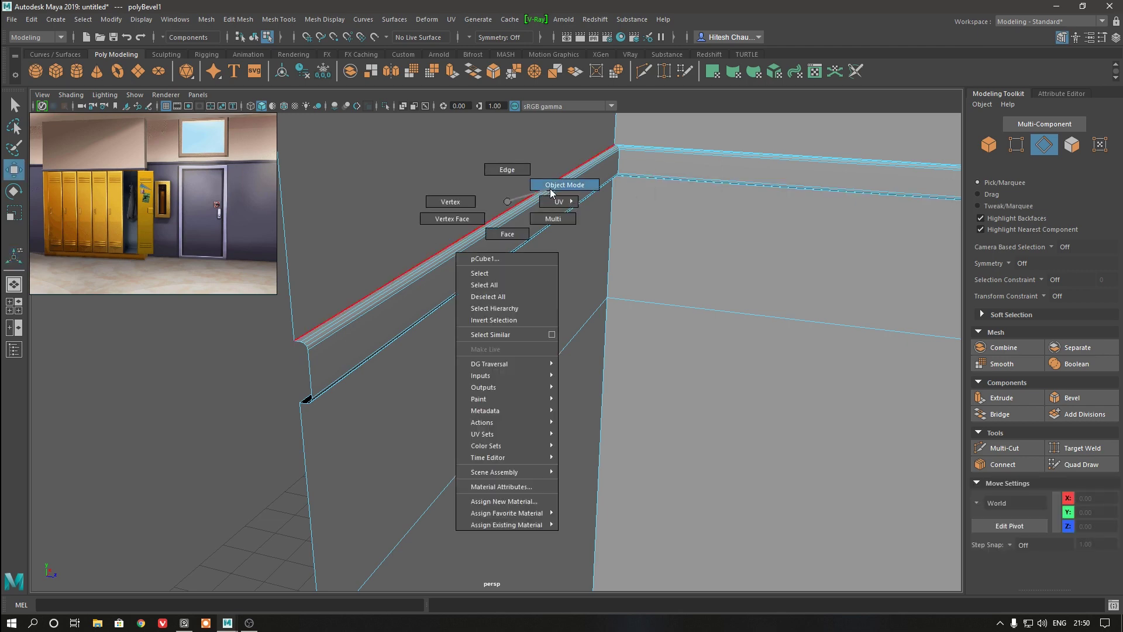
pyautogui.click(216, 413)
# - Select the wall's vertical corner edge loops at each corner
pyautogui.moveTo(491, 231)
pyautogui.keyDown('alt'); pyautogui.mouseDown()
pyautogui.moveTo(407, 364)
pyautogui.moveTo(419, 289)
pyautogui.moveTo(443, 334)
pyautogui.moveTo(453, 318)
pyautogui.moveTo(601, 295)
pyautogui.moveTo(521, 283)
pyautogui.moveTo(602, 321)
pyautogui.moveTo(505, 271)
pyautogui.moveTo(521, 308)
pyautogui.moveTo(511, 275)
pyautogui.moveTo(514, 293)
pyautogui.moveTo(532, 275)
pyautogui.moveTo(521, 286)
pyautogui.moveTo(572, 285)
pyautogui.moveTo(546, 259)
pyautogui.moveTo(481, 236)
pyautogui.mouseUp(); pyautogui.keyUp('alt')
pyautogui.click(505, 272)
pyautogui.moveTo(481, 237); pyautogui.dragTo(473, 201, button='right')
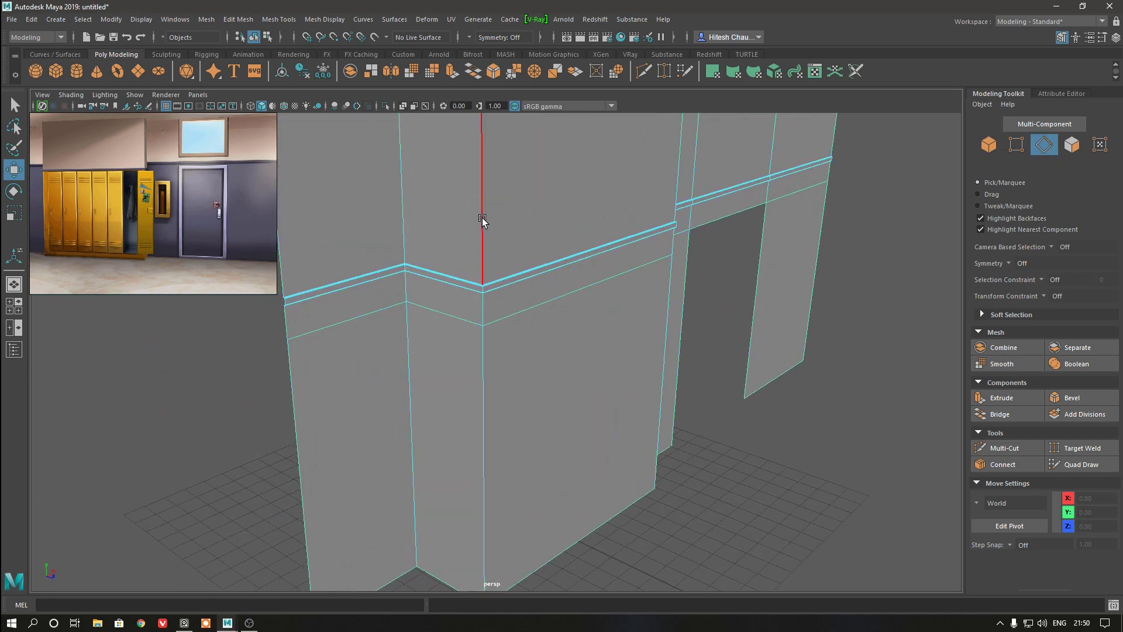
pyautogui.doubleClick(482, 217)
pyautogui.keyDown('alt'); pyautogui.moveTo(538, 301); pyautogui.dragTo(451, 297); pyautogui.keyUp('alt')
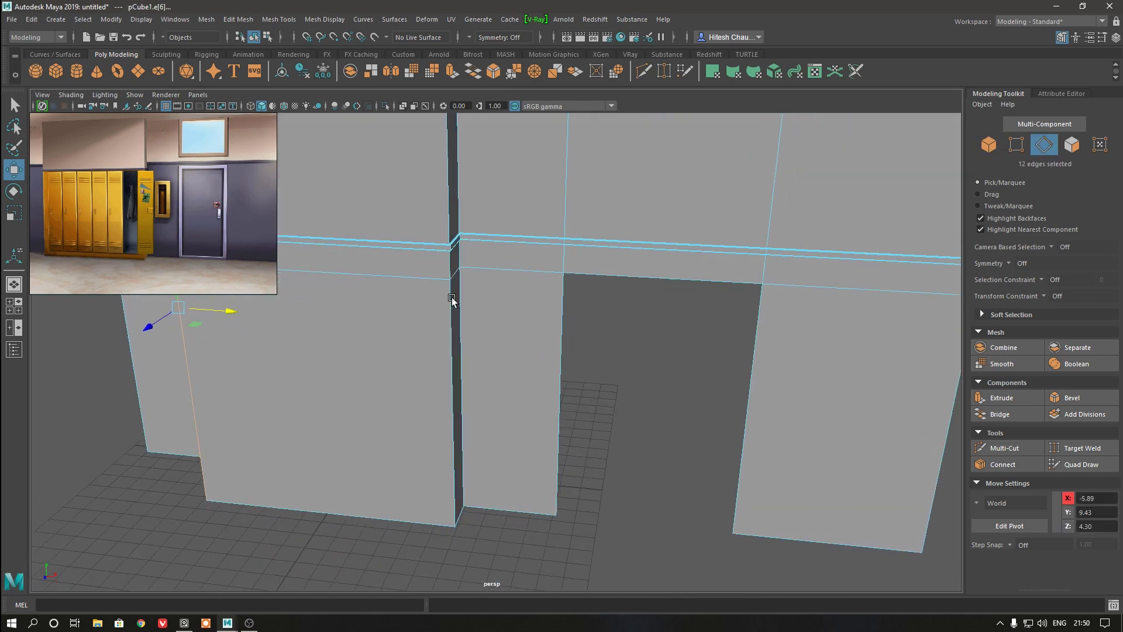
pyautogui.keyDown('shift'); pyautogui.doubleClick(444, 209); pyautogui.keyUp('shift')
pyautogui.hotkey('alt', 'shift')
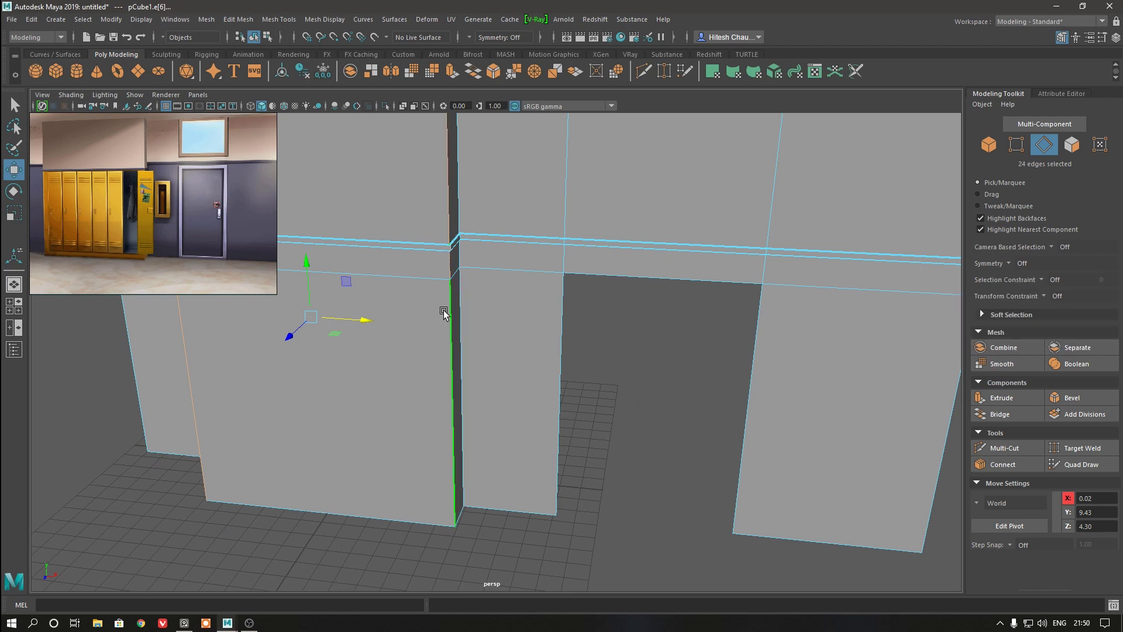
pyautogui.moveTo(444, 311)
pyautogui.keyDown('alt'); pyautogui.mouseDown(button='right')
pyautogui.moveTo(479, 404)
pyautogui.moveTo(458, 403)
pyautogui.mouseUp(button='right'); pyautogui.keyUp('alt')
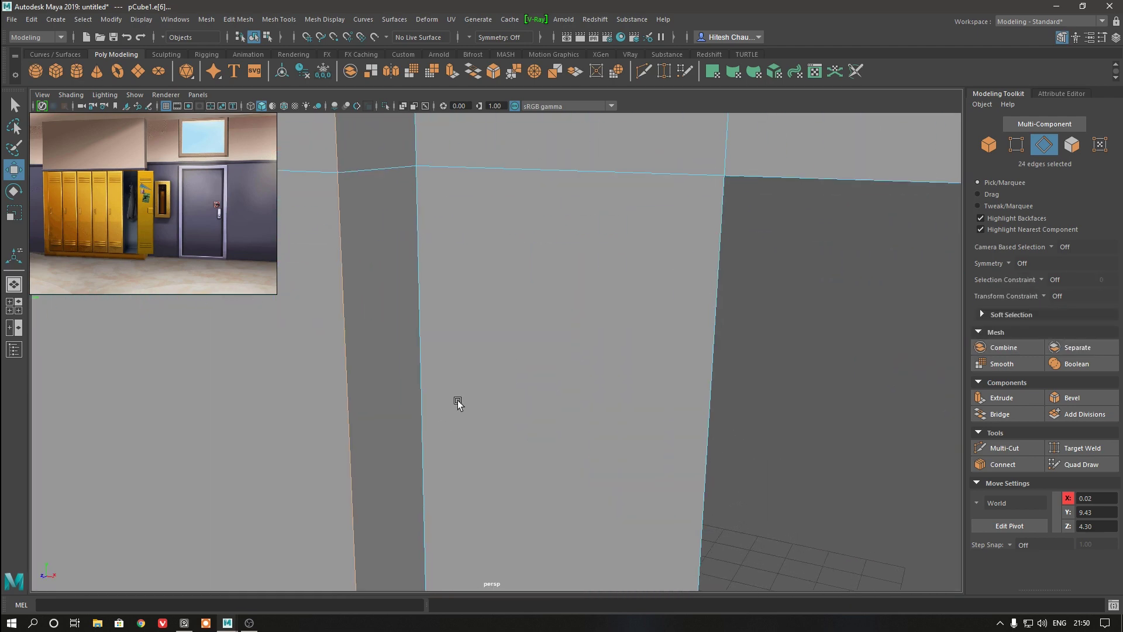
pyautogui.keyDown('shift'); pyautogui.doubleClick(438, 351); pyautogui.keyUp('shift')
pyautogui.moveTo(437, 348)
pyautogui.keyDown('alt'); pyautogui.mouseDown(button='right')
pyautogui.moveTo(401, 206)
pyautogui.moveTo(502, 273)
pyautogui.moveTo(427, 318)
pyautogui.mouseUp(button='right'); pyautogui.keyUp('alt')
pyautogui.keyDown('shift'); pyautogui.doubleClick(427, 317); pyautogui.keyUp('shift')
pyautogui.moveTo(506, 372)
pyautogui.keyDown('alt'); pyautogui.mouseDown(button='right')
pyautogui.moveTo(480, 328)
pyautogui.moveTo(478, 391)
pyautogui.moveTo(502, 521)
pyautogui.mouseUp(button='right'); pyautogui.keyUp('alt')
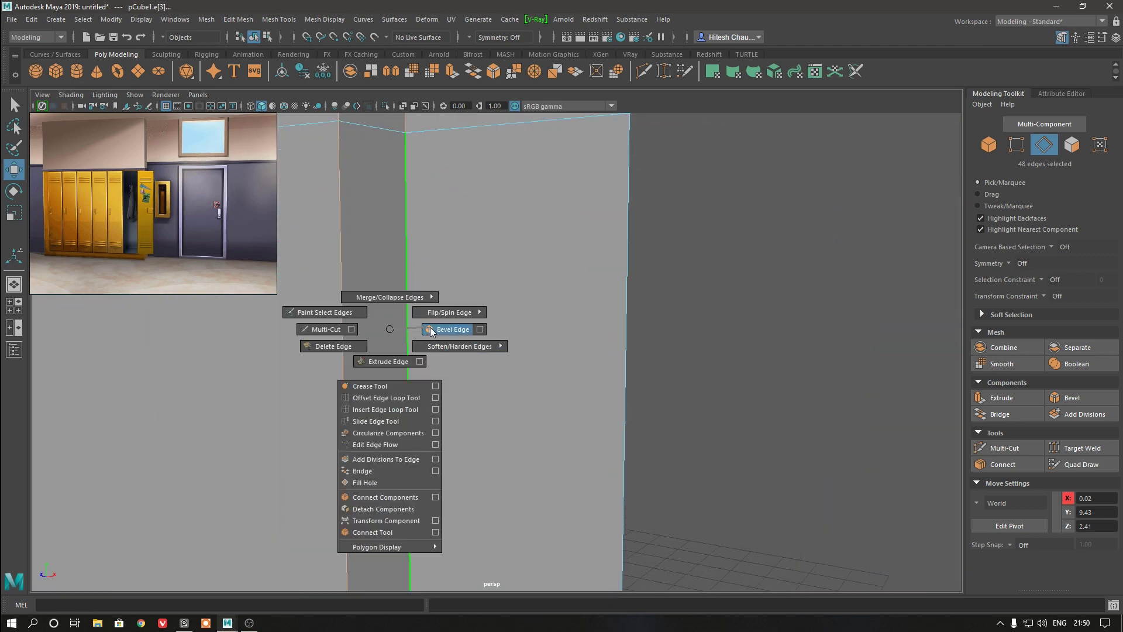
# - Bevel the selected corner edges with fraction 0.05 and 2 segments
pyautogui.keyDown('shift'); pyautogui.moveTo(391, 333); pyautogui.dragTo(452, 326, button='right'); pyautogui.keyUp('shift')
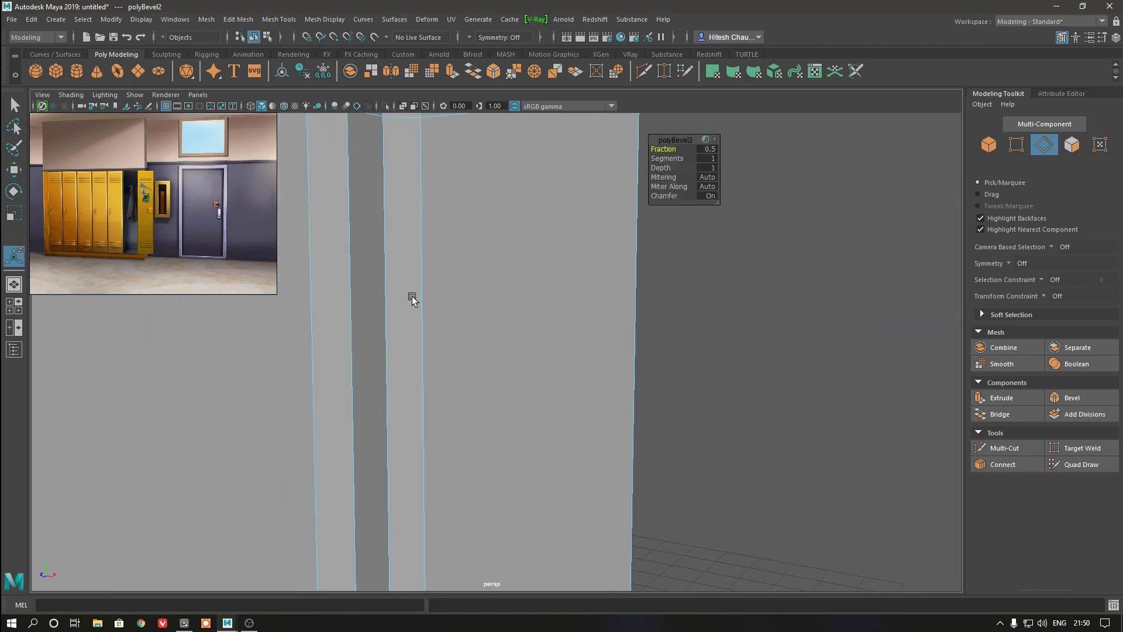
pyautogui.moveTo(656, 149); pyautogui.dragTo(633, 153)
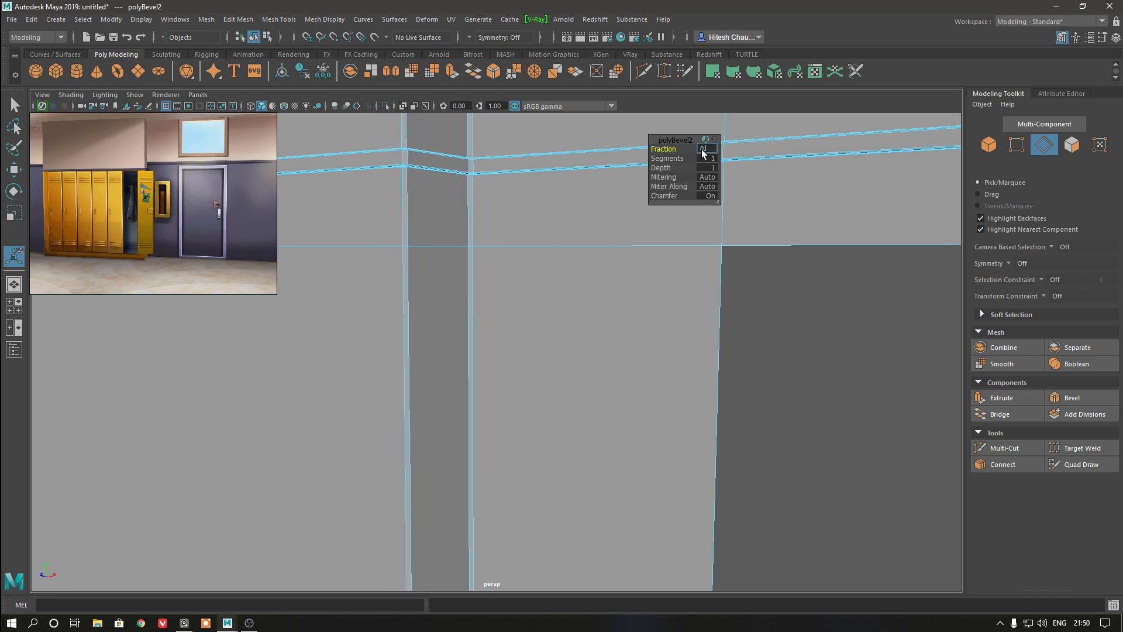
pyautogui.write('05')
pyautogui.press('Return')
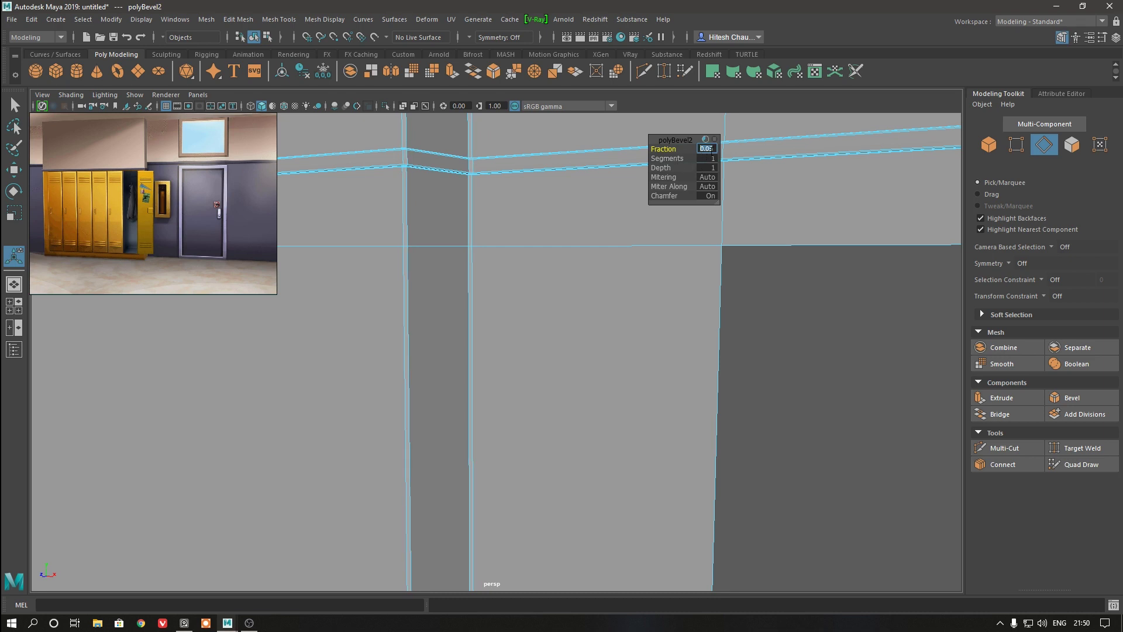
pyautogui.click(710, 159)
pyautogui.write('2')
pyautogui.press('Return')
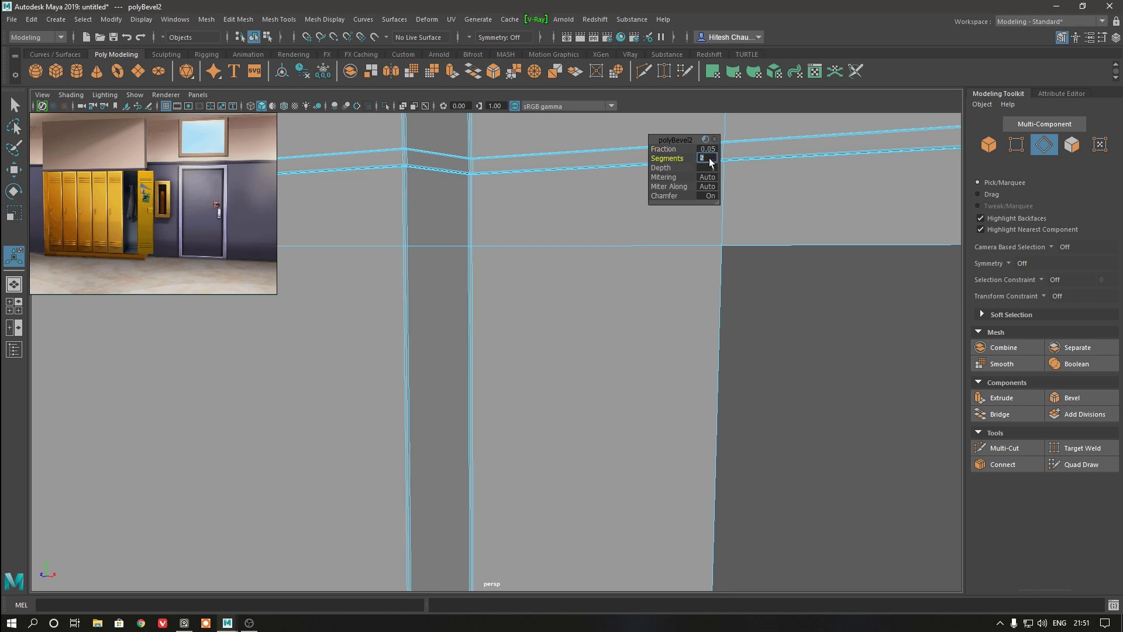
# - Return to object mode and orbit to a front view of the whole wall
pyautogui.press('w')
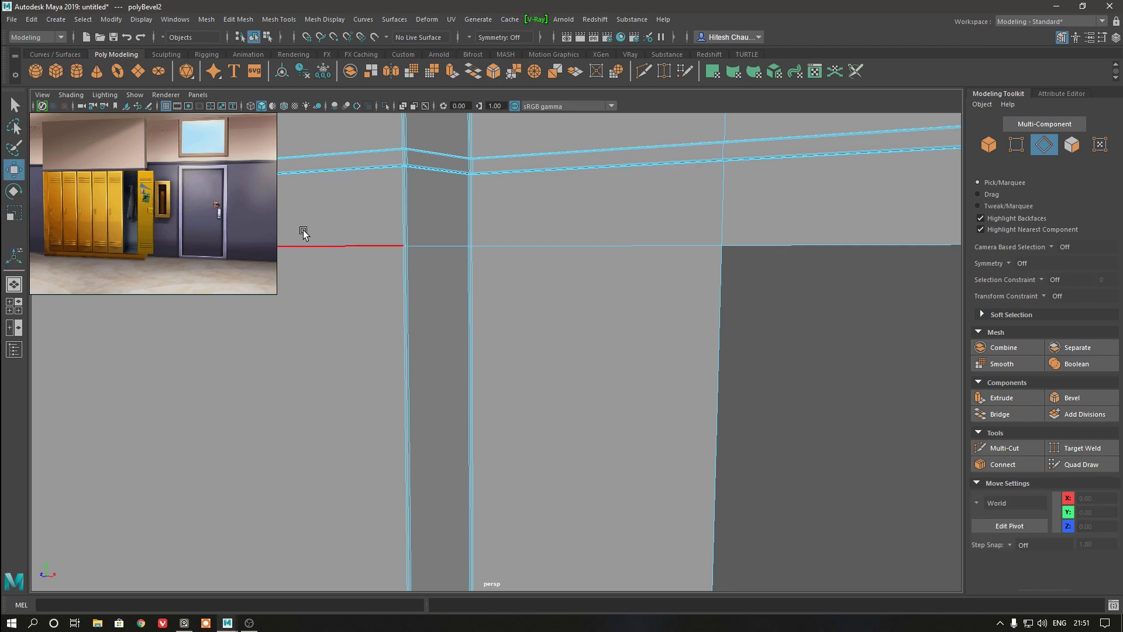
pyautogui.moveTo(303, 234); pyautogui.dragTo(360, 213, button='right')
pyautogui.moveTo(391, 157)
pyautogui.keyDown('alt'); pyautogui.mouseDown()
pyautogui.moveTo(479, 414)
pyautogui.moveTo(442, 300)
pyautogui.mouseUp(); pyautogui.keyUp('alt')
pyautogui.scroll(-5, 442, 300)
pyautogui.keyDown('alt'); pyautogui.moveTo(444, 246); pyautogui.dragTo(492, 140); pyautogui.keyUp('alt')
# - Deselect the wall and turn on wireframe-on-shaded display in the viewport
pyautogui.click(494, 143)
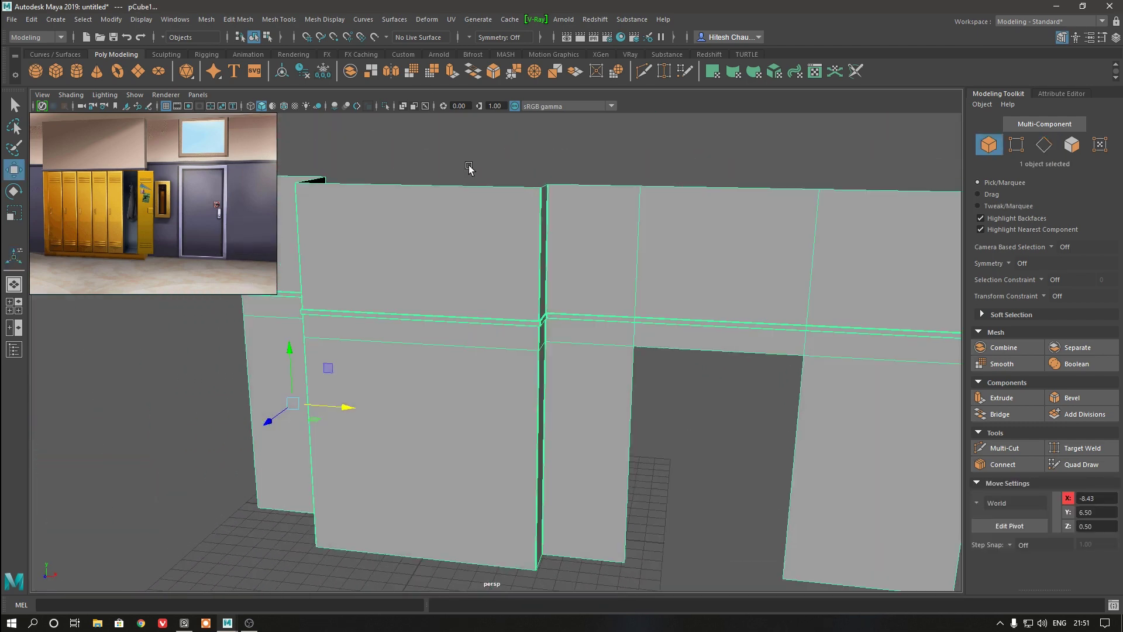
pyautogui.moveTo(514, 248)
pyautogui.keyDown('alt'); pyautogui.mouseDown()
pyautogui.moveTo(564, 251)
pyautogui.moveTo(461, 278)
pyautogui.mouseUp(); pyautogui.keyUp('alt')
pyautogui.moveTo(461, 278)
pyautogui.keyDown('alt'); pyautogui.mouseDown(button='right')
pyautogui.moveTo(519, 392)
pyautogui.moveTo(543, 503)
pyautogui.moveTo(391, 271)
pyautogui.mouseUp(button='right'); pyautogui.keyUp('alt')
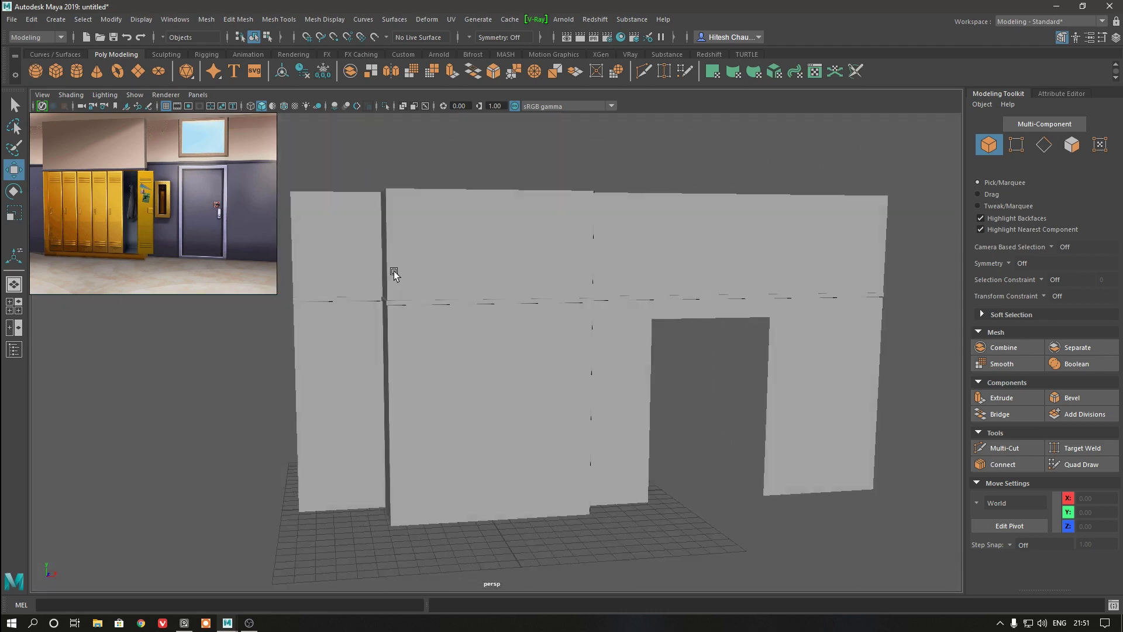
pyautogui.moveTo(391, 271)
pyautogui.keyDown('alt'); pyautogui.mouseDown()
pyautogui.moveTo(371, 271)
pyautogui.moveTo(435, 293)
pyautogui.moveTo(296, 136)
pyautogui.mouseUp(); pyautogui.keyUp('alt')
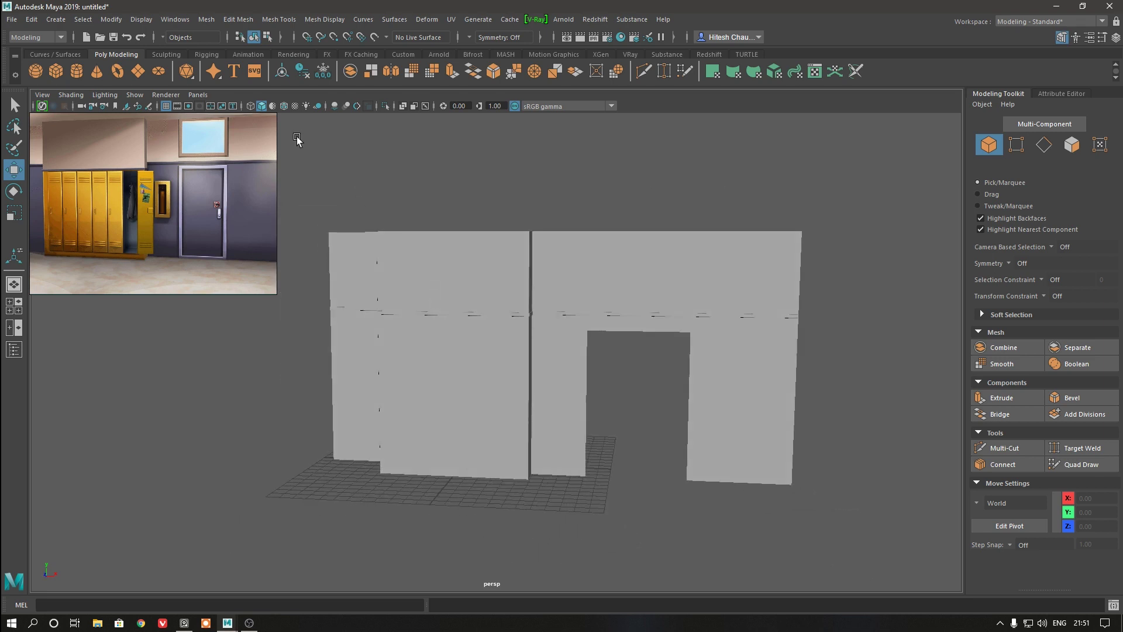
pyautogui.click(285, 108)
# - Orbit the camera around the walls and reselect the wall mesh
pyautogui.keyDown('alt'); pyautogui.moveTo(376, 194); pyautogui.dragTo(513, 321, button='right'); pyautogui.keyUp('alt')
pyautogui.moveTo(514, 320)
pyautogui.keyDown('alt'); pyautogui.mouseDown()
pyautogui.moveTo(353, 351)
pyautogui.moveTo(406, 250)
pyautogui.moveTo(429, 275)
pyautogui.mouseUp(); pyautogui.keyUp('alt')
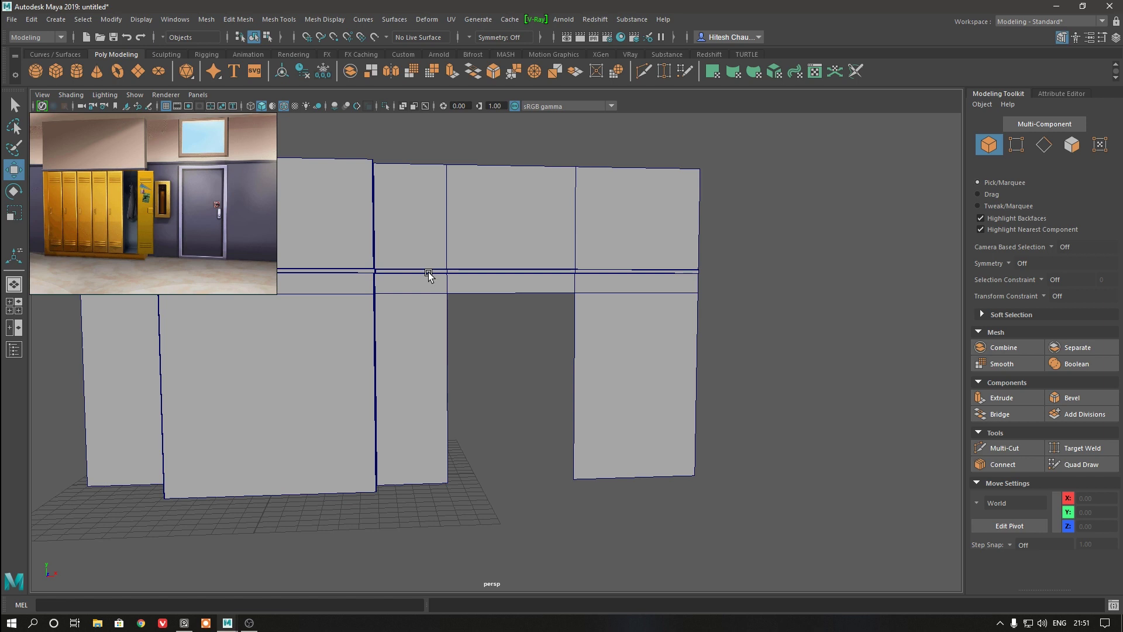
pyautogui.keyDown('alt'); pyautogui.moveTo(577, 483); pyautogui.dragTo(544, 384, button='right'); pyautogui.keyUp('alt')
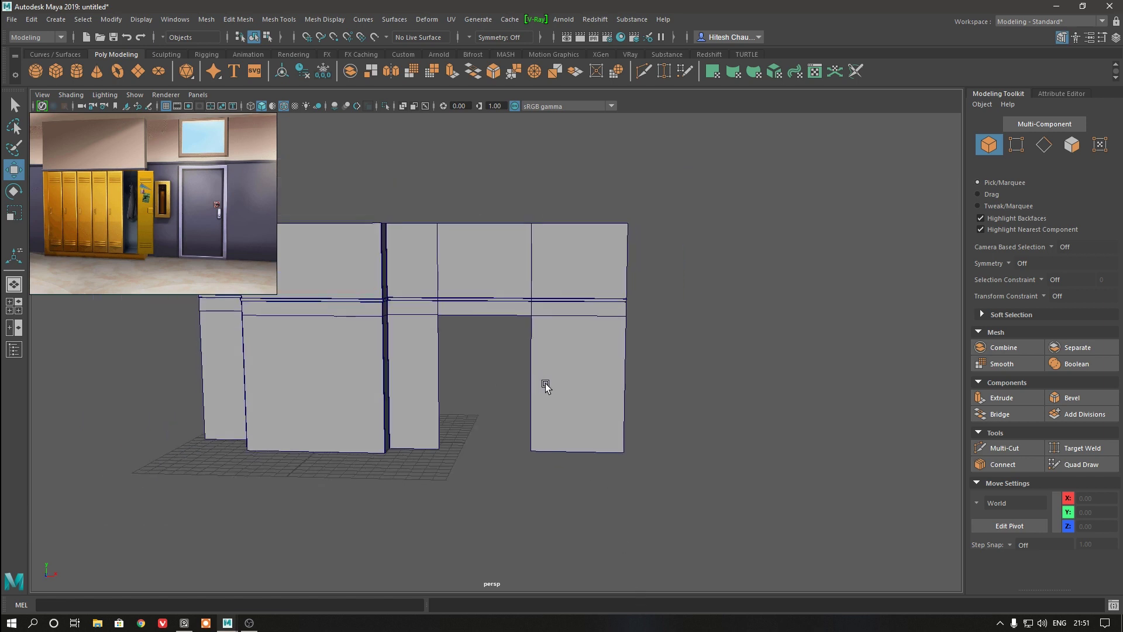
pyautogui.moveTo(544, 384)
pyautogui.keyDown('alt'); pyautogui.mouseDown()
pyautogui.moveTo(526, 363)
pyautogui.moveTo(542, 368)
pyautogui.mouseUp(); pyautogui.keyUp('alt')
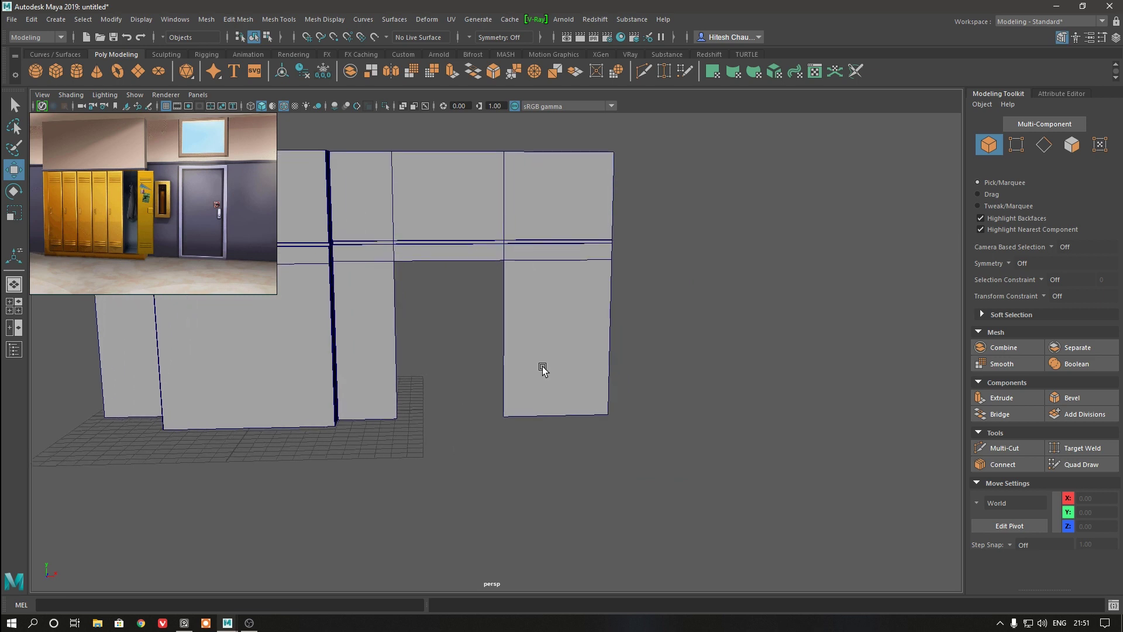
pyautogui.keyDown('shift'); pyautogui.rightClick(439, 339); pyautogui.keyUp('shift')
pyautogui.click(507, 301)
# - Bridge the doorway's left and right side edges with a new face
pyautogui.keyDown('shift'); pyautogui.rightClick(528, 293); pyautogui.keyUp('shift')
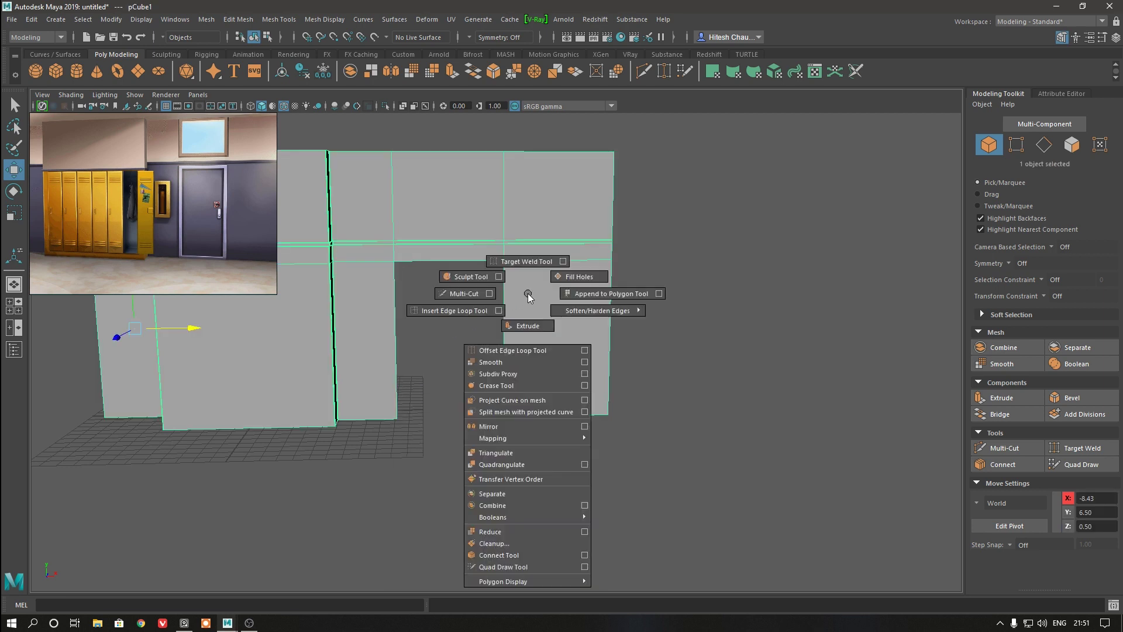
pyautogui.moveTo(528, 295); pyautogui.dragTo(527, 261, button='right')
pyautogui.click(509, 301)
pyautogui.keyDown('shift'); pyautogui.click(408, 323); pyautogui.keyUp('shift')
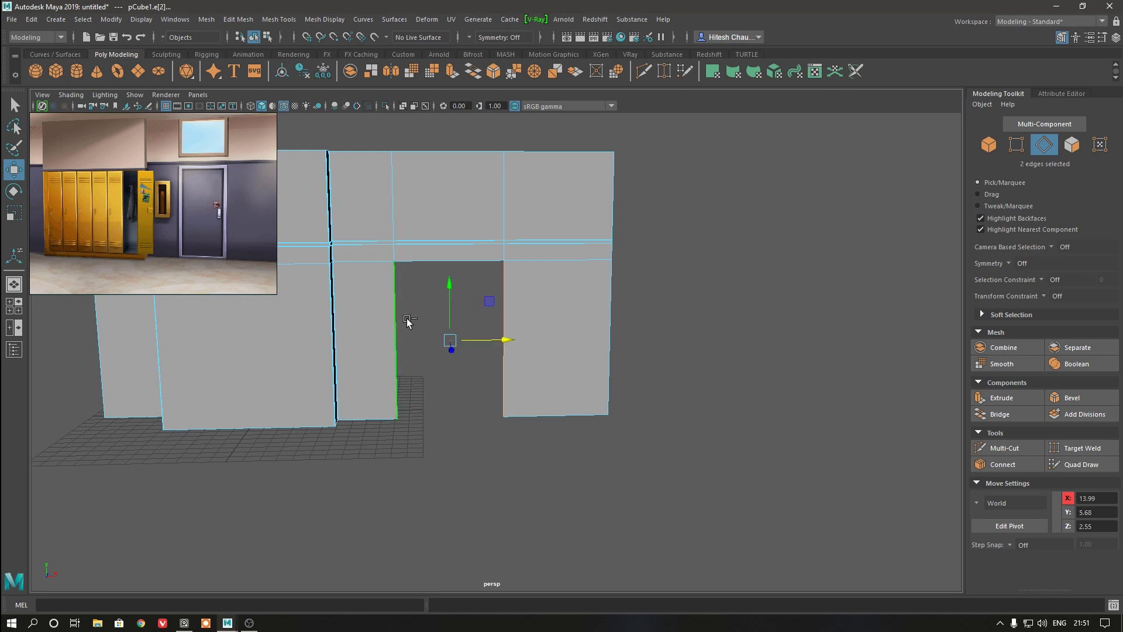
pyautogui.keyDown('shift'); pyautogui.moveTo(408, 322); pyautogui.dragTo(404, 438, button='right'); pyautogui.keyUp('shift')
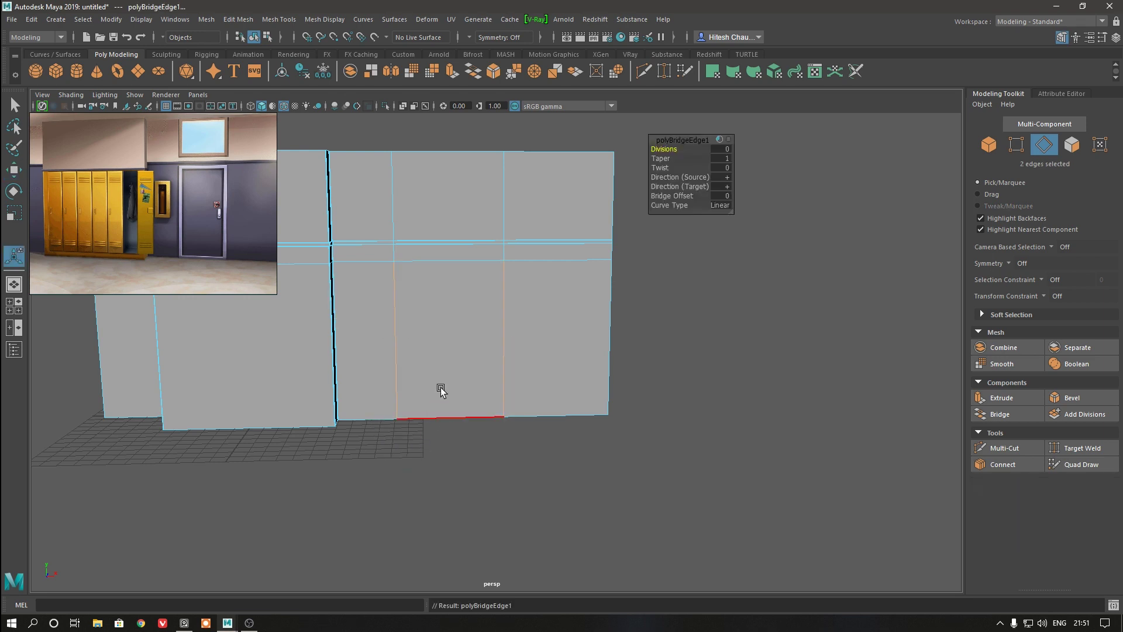
pyautogui.click(440, 390)
# - Extract the new doorway face as a separate door panel object and select it
pyautogui.moveTo(451, 297); pyautogui.dragTo(453, 329, button='right')
pyautogui.click(464, 348)
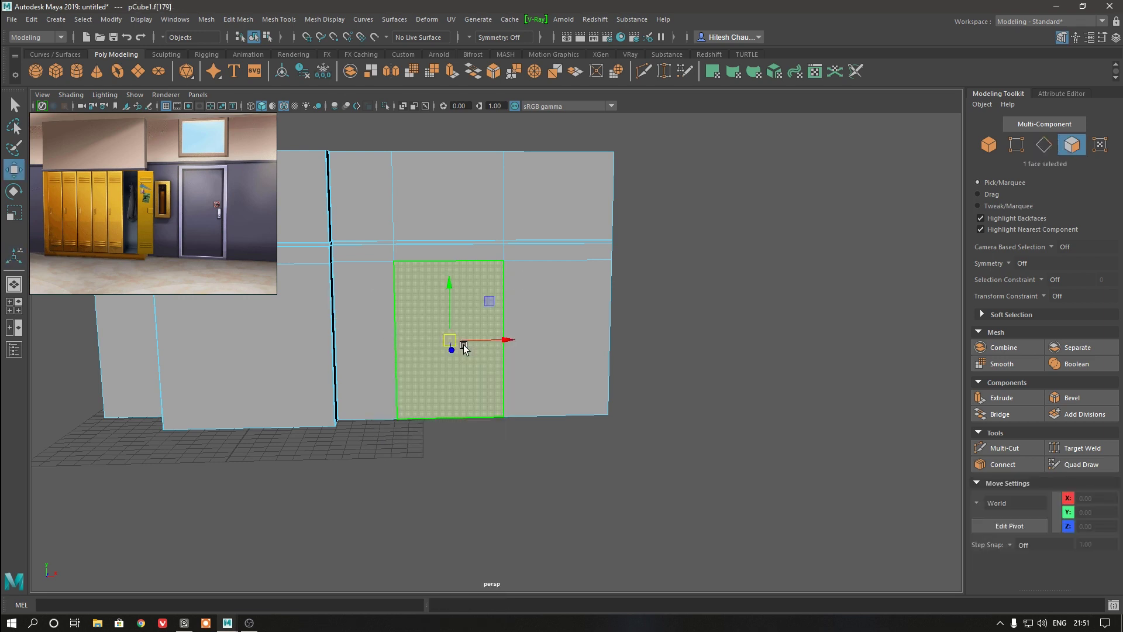
pyautogui.keyDown('alt'); pyautogui.moveTo(464, 348); pyautogui.dragTo(522, 379); pyautogui.keyUp('alt')
pyautogui.keyDown('shift'); pyautogui.moveTo(514, 345); pyautogui.dragTo(522, 532, button='right'); pyautogui.keyUp('shift')
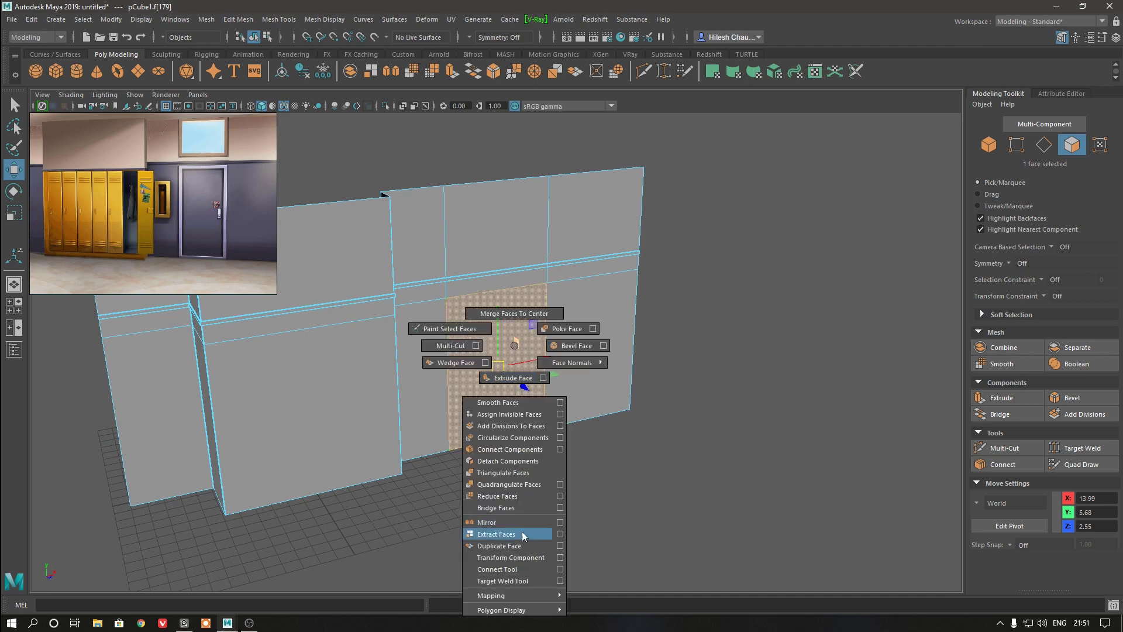
pyautogui.moveTo(529, 296); pyautogui.dragTo(591, 285, button='right')
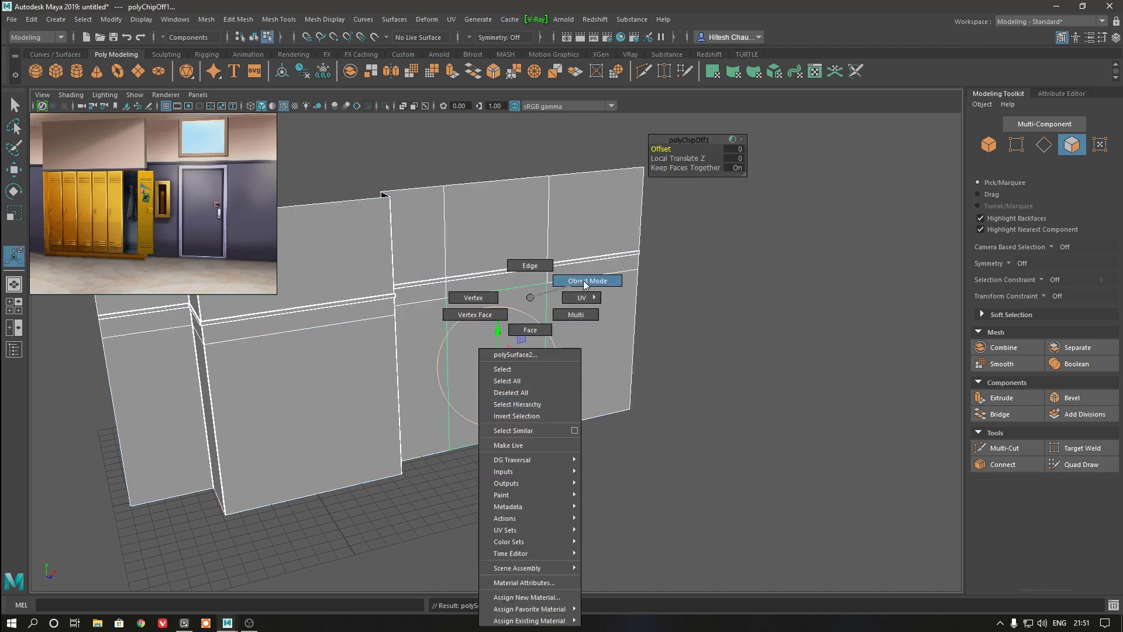
pyautogui.click(517, 370)
# - Center the door panel's pivot
pyautogui.press('w')
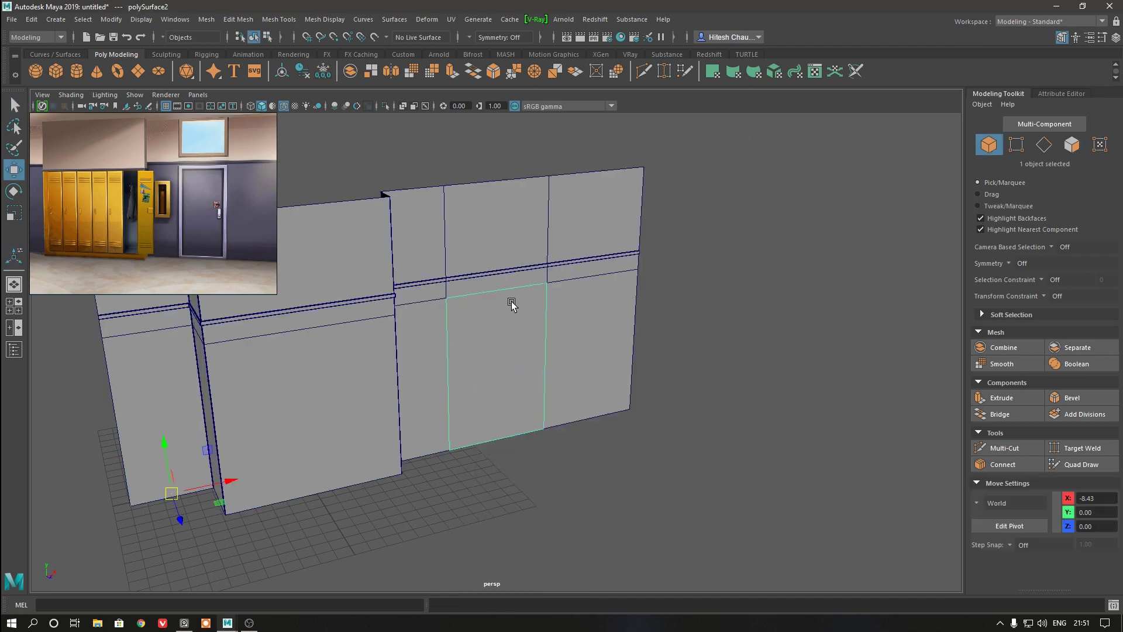
pyautogui.press('space')
pyautogui.click(383, 250)
pyautogui.click(413, 339)
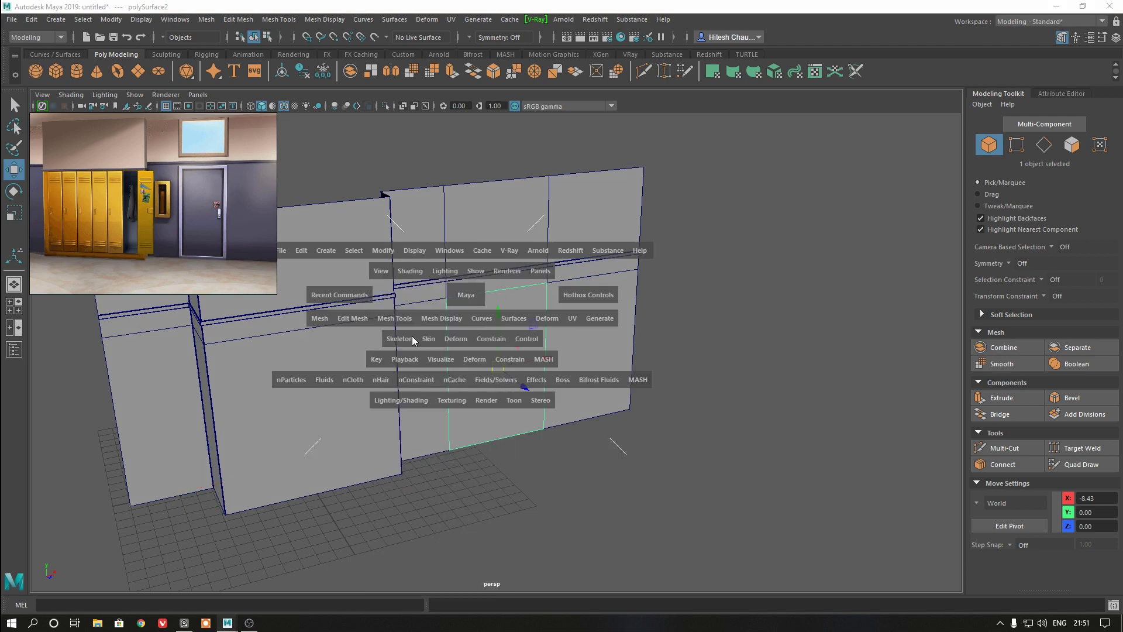
# - Bevel the door panel's vertical centre edge with a Fraction of 0.85
pyautogui.keyDown('alt'); pyautogui.moveTo(447, 378); pyautogui.dragTo(466, 377); pyautogui.keyUp('alt')
pyautogui.scroll(3, 447, 406)
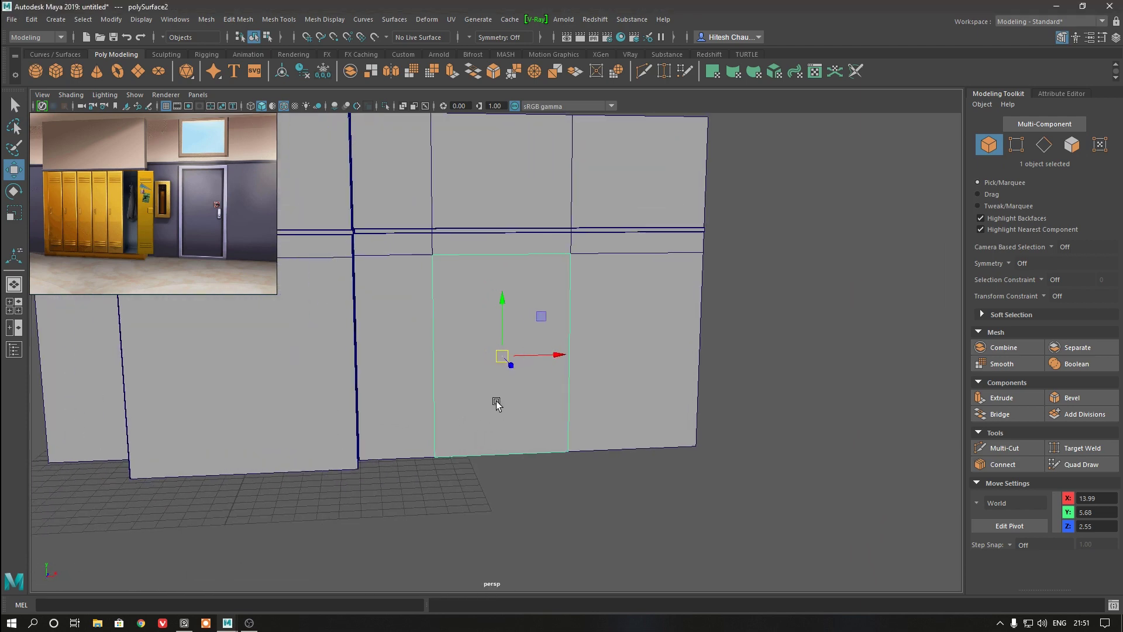
pyautogui.scroll(3, 497, 401)
pyautogui.moveTo(486, 302); pyautogui.dragTo(489, 262, button='right')
pyautogui.click(489, 211)
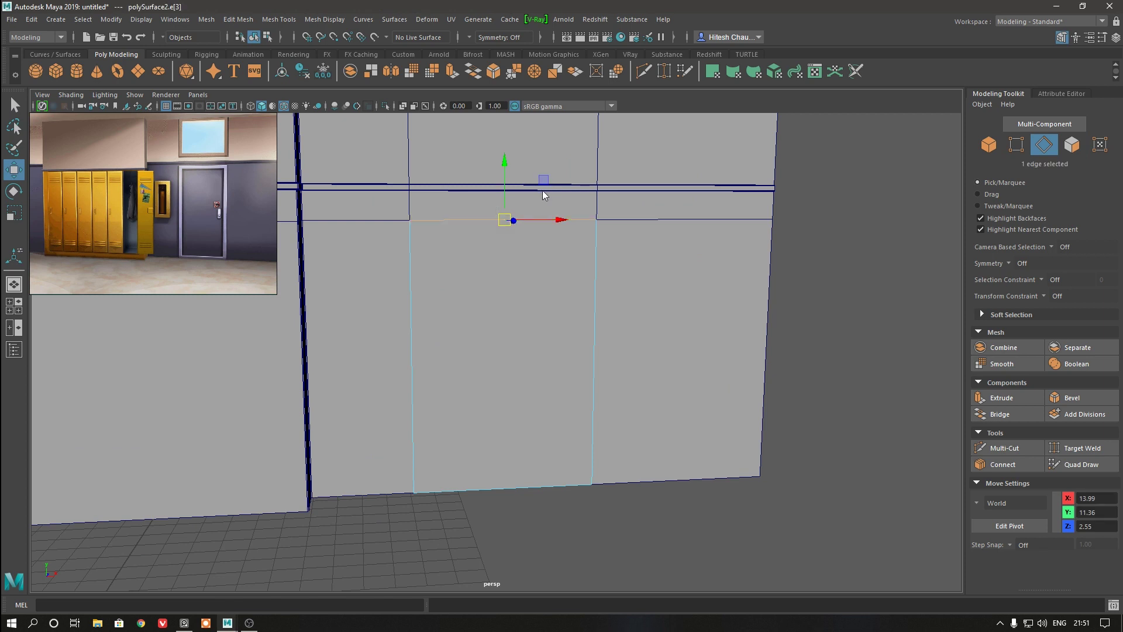
pyautogui.keyDown('ctrl'); pyautogui.moveTo(543, 191); pyautogui.dragTo(475, 235, button='right'); pyautogui.keyUp('ctrl')
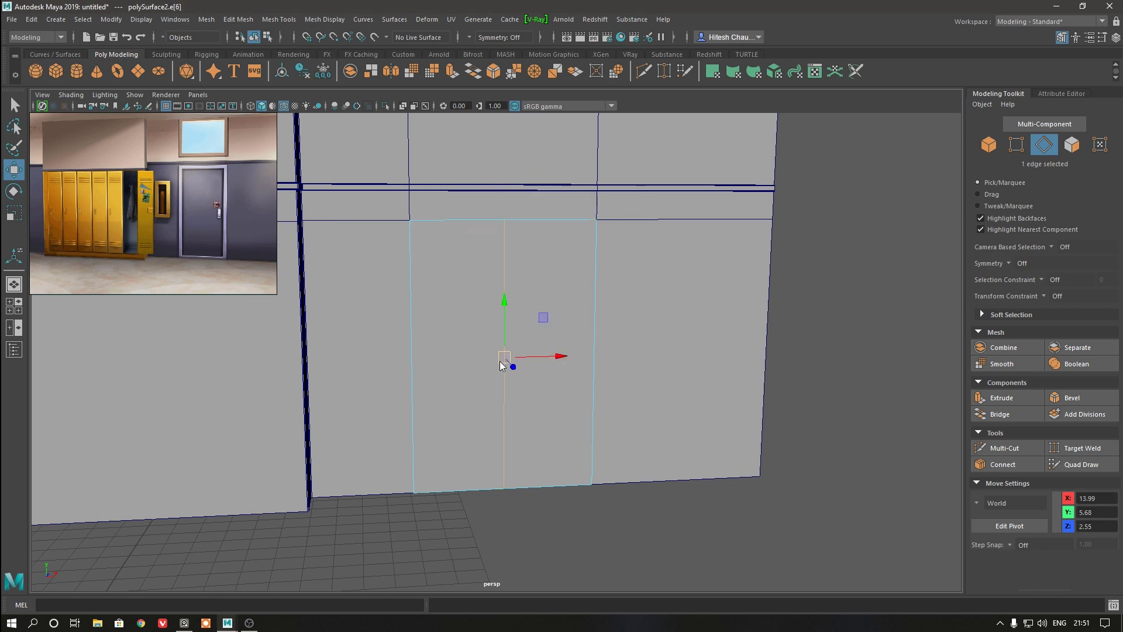
pyautogui.keyDown('shift'); pyautogui.moveTo(500, 364); pyautogui.dragTo(556, 358, button='right'); pyautogui.keyUp('shift')
pyautogui.moveTo(663, 149); pyautogui.dragTo(683, 152)
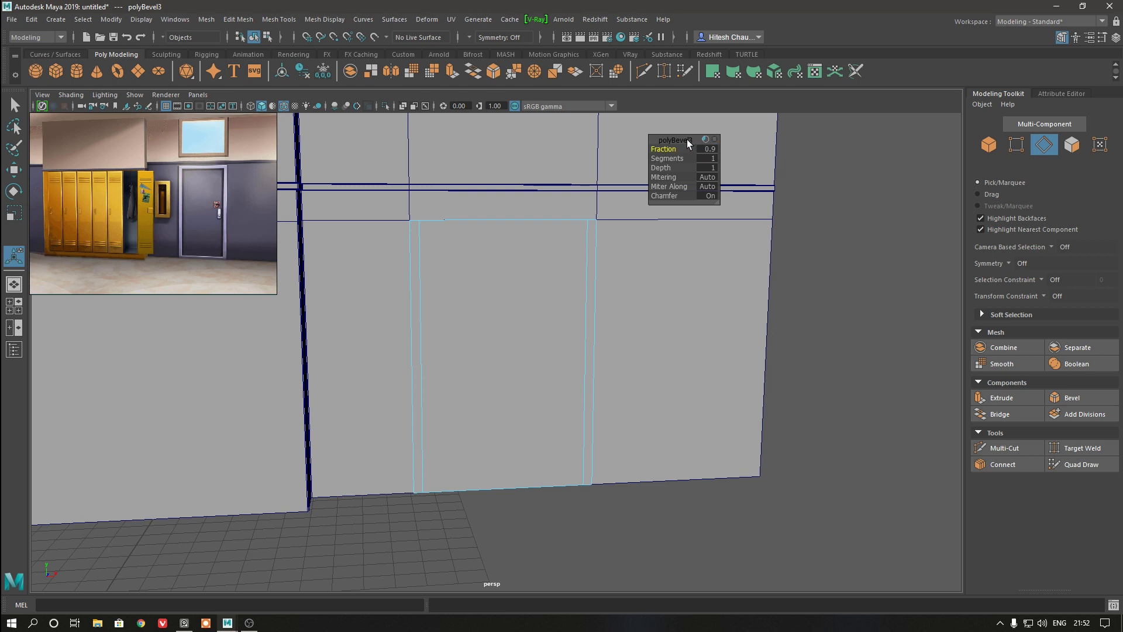
pyautogui.click(708, 149)
pyautogui.write('5')
pyautogui.press('Return')
pyautogui.press('w')
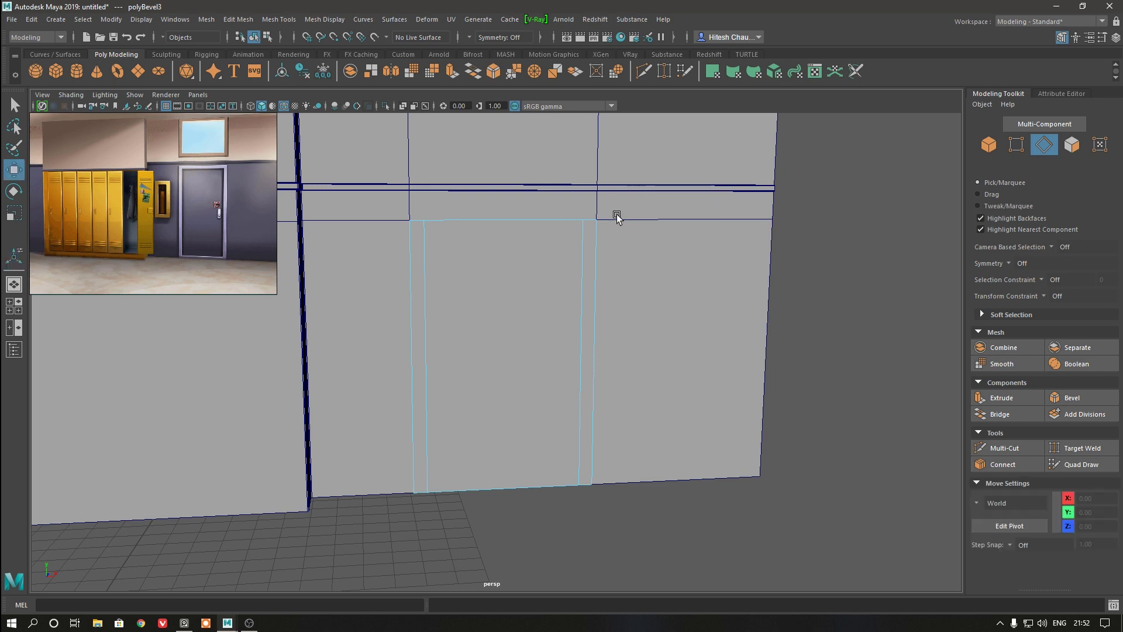
# - Select the edge ring across the door, convert it to faces and delete the inner faces
pyautogui.moveTo(487, 253); pyautogui.dragTo(514, 234, button='right')
pyautogui.moveTo(409, 294); pyautogui.dragTo(412, 270, button='right')
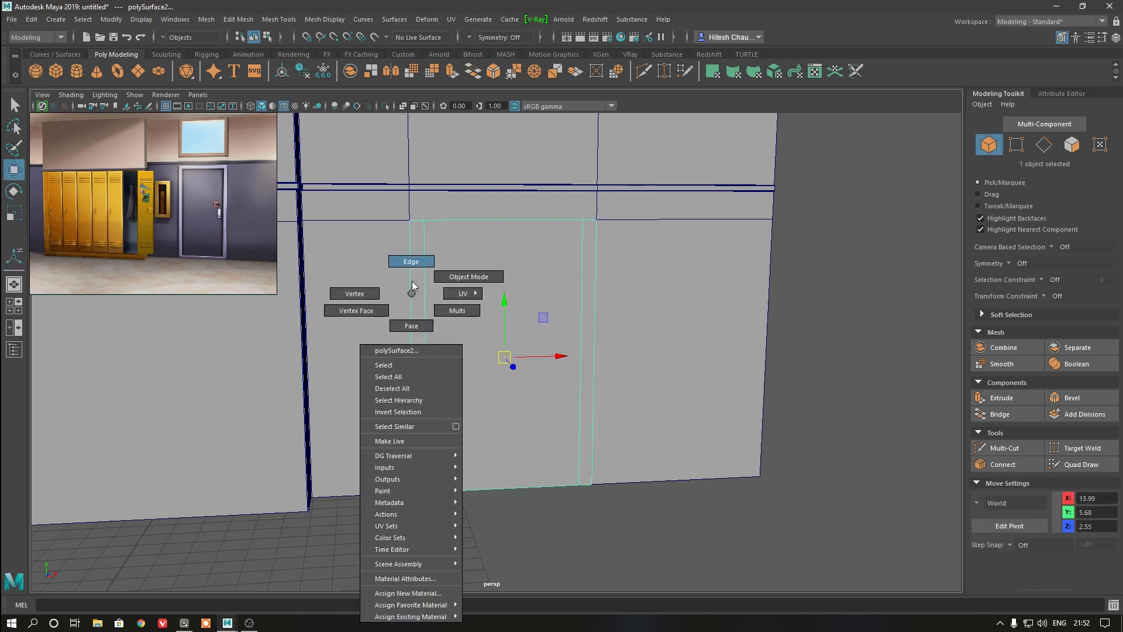
pyautogui.click(423, 273)
pyautogui.keyDown('ctrl'); pyautogui.moveTo(476, 240); pyautogui.dragTo(478, 244, button='right'); pyautogui.keyUp('ctrl')
pyautogui.click(466, 296)
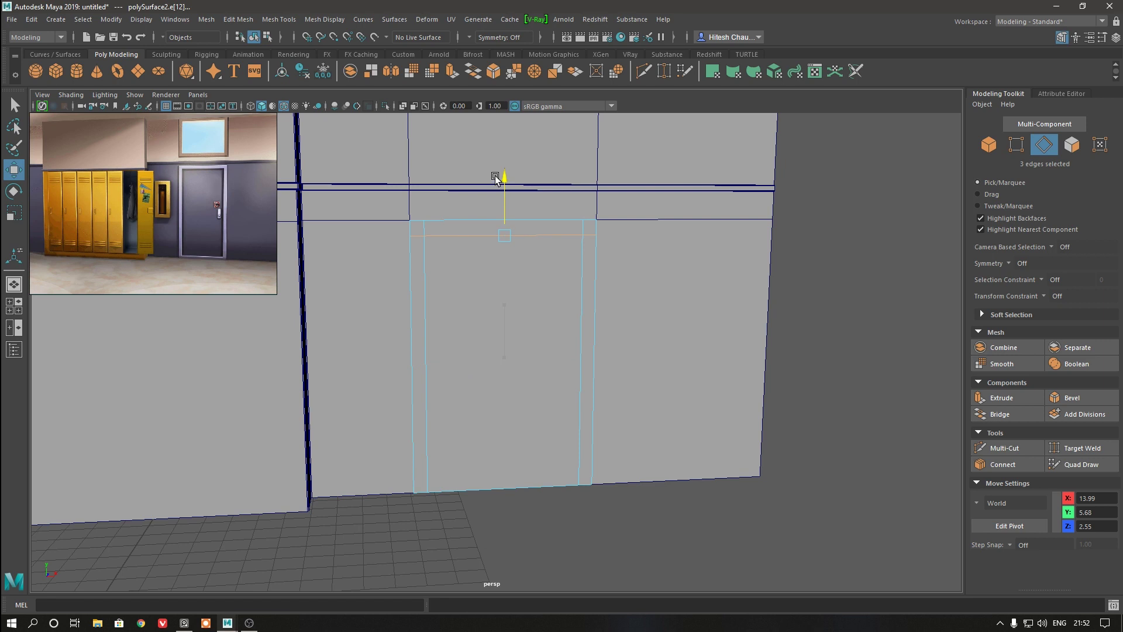
pyautogui.keyDown('ctrl'); pyautogui.moveTo(491, 243); pyautogui.dragTo(490, 276, button='right'); pyautogui.keyUp('ctrl')
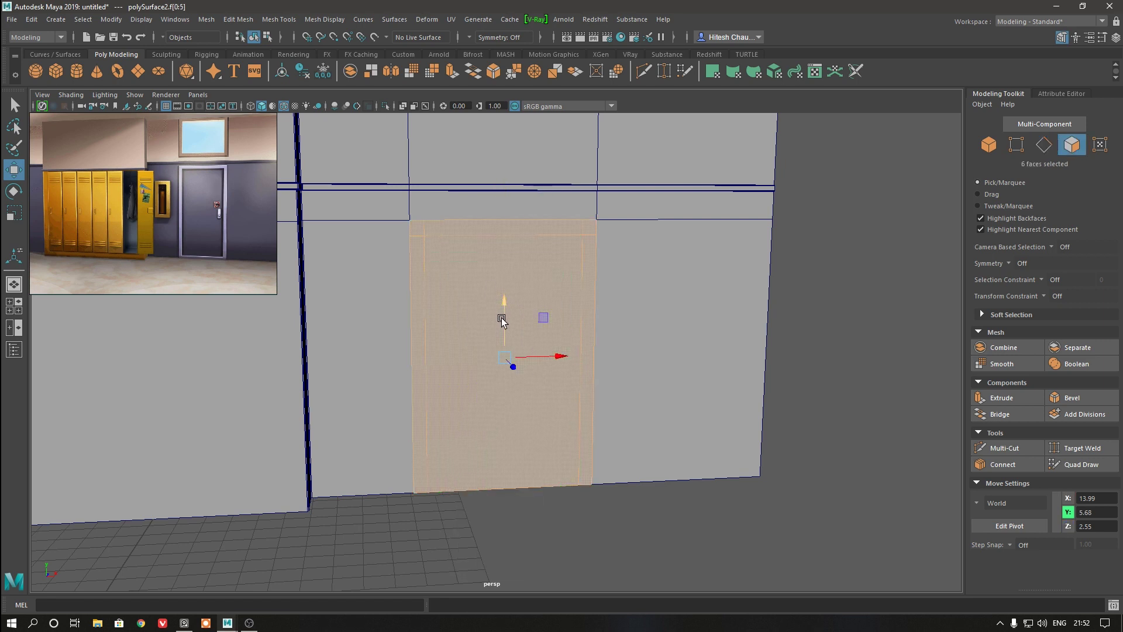
pyautogui.press('Delete')
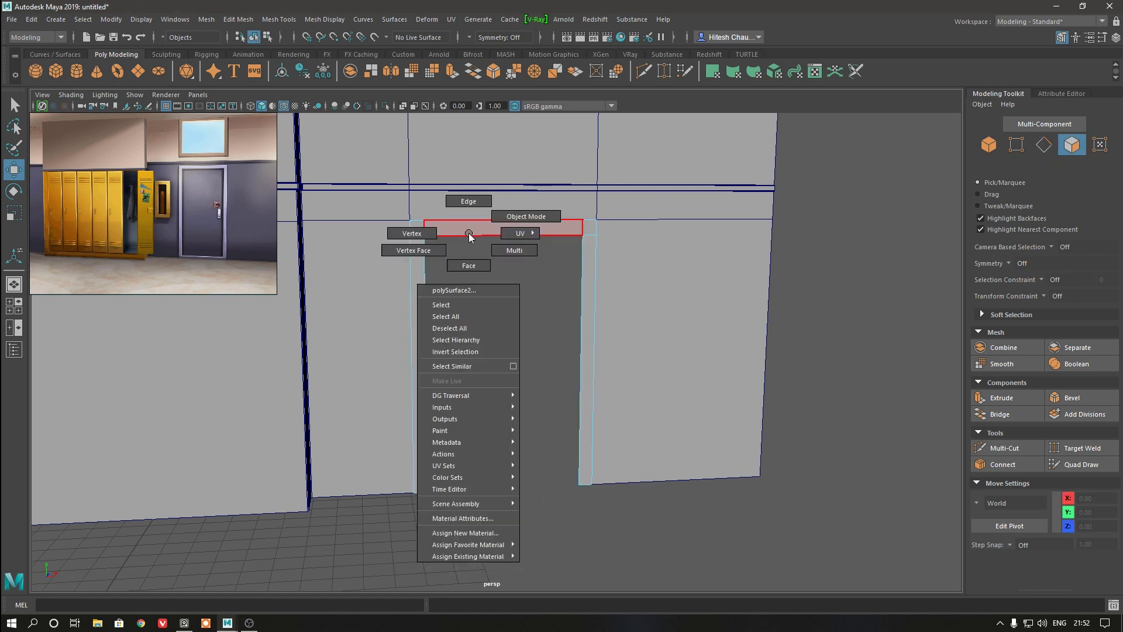
pyautogui.moveTo(468, 234); pyautogui.dragTo(501, 219, button='right')
# - Extrude the door frame's faces to a depth of 0.3
pyautogui.moveTo(489, 285)
pyautogui.keyDown('alt'); pyautogui.mouseDown()
pyautogui.moveTo(503, 326)
pyautogui.moveTo(595, 367)
pyautogui.mouseUp(); pyautogui.keyUp('alt')
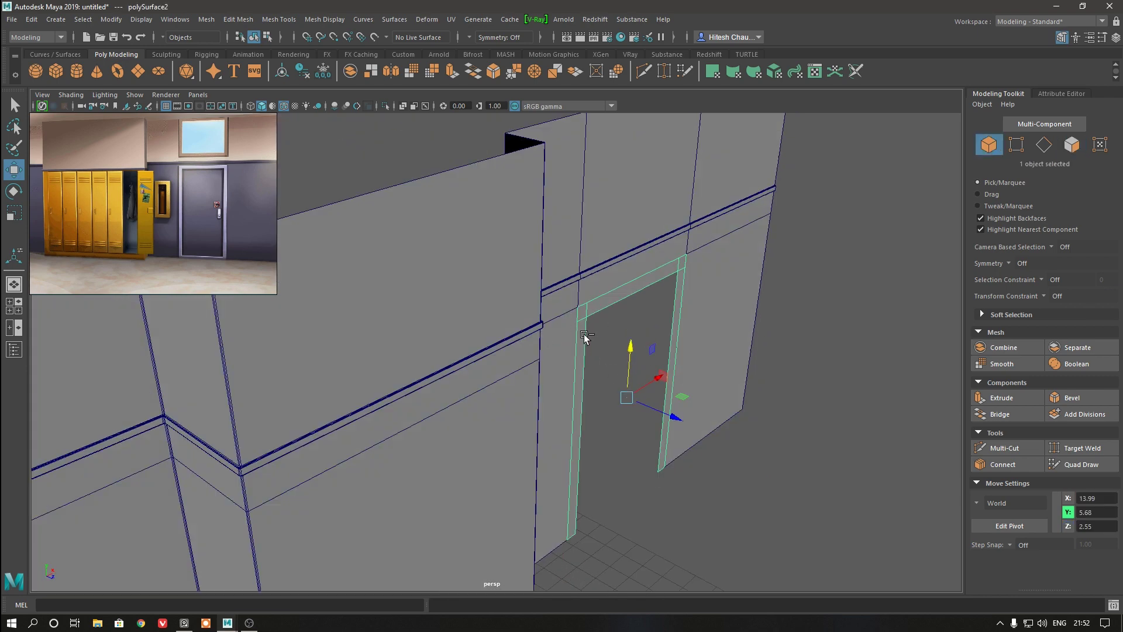
pyautogui.hotkey('ctrl', 'e')
pyautogui.moveTo(702, 386); pyautogui.dragTo(708, 384)
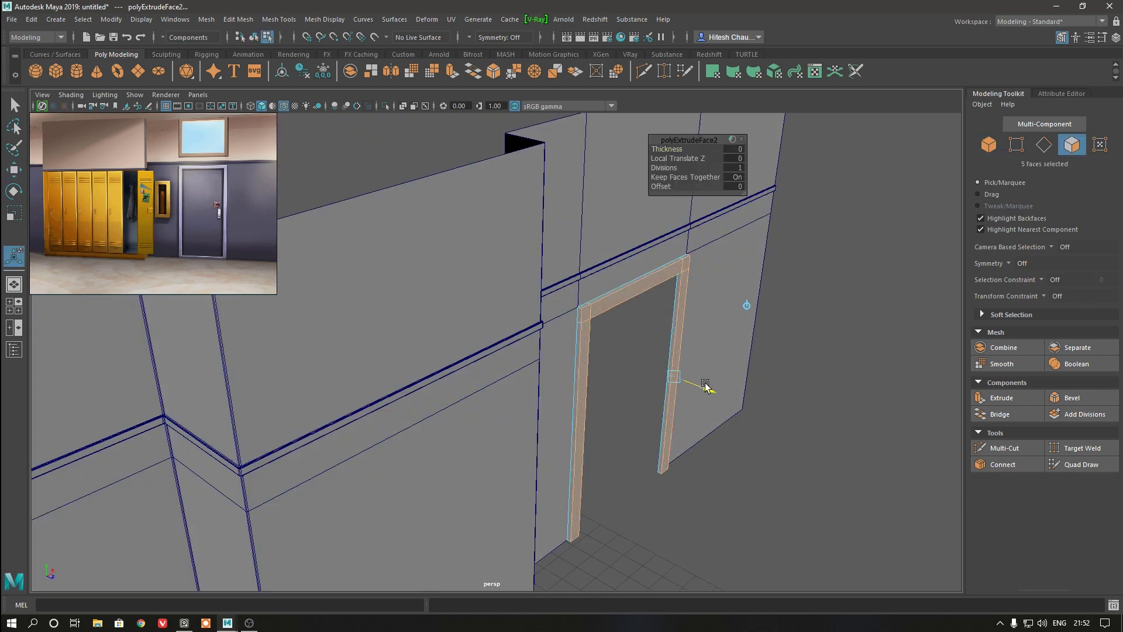
pyautogui.scroll(2, 635, 394)
pyautogui.keyDown('alt'); pyautogui.moveTo(635, 393); pyautogui.dragTo(589, 371); pyautogui.keyUp('alt')
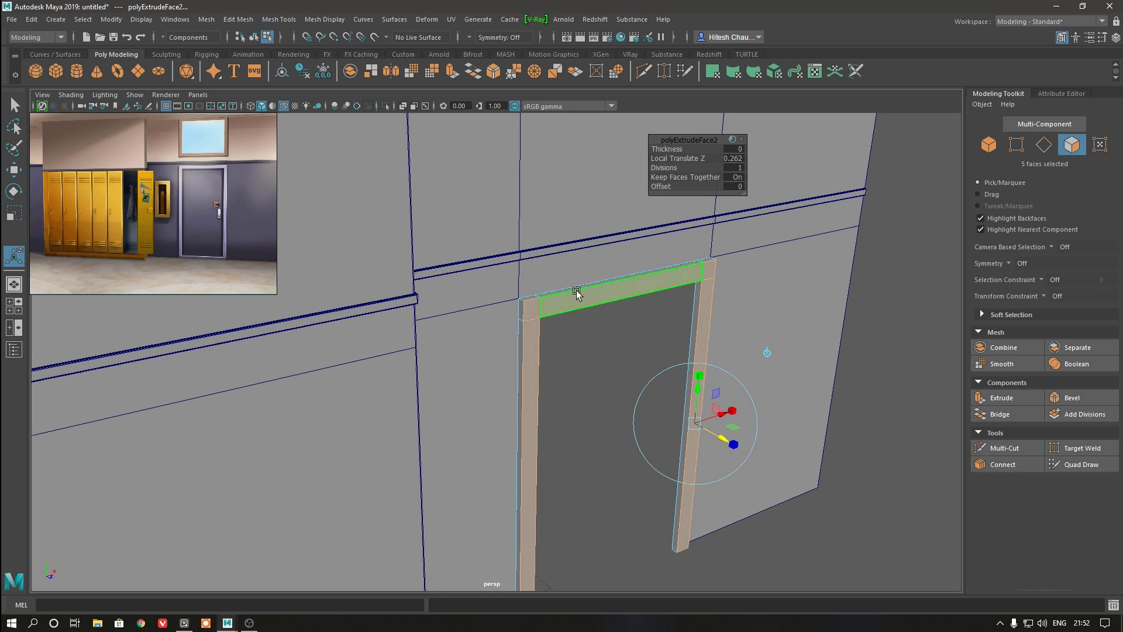
pyautogui.moveTo(722, 444); pyautogui.dragTo(724, 443)
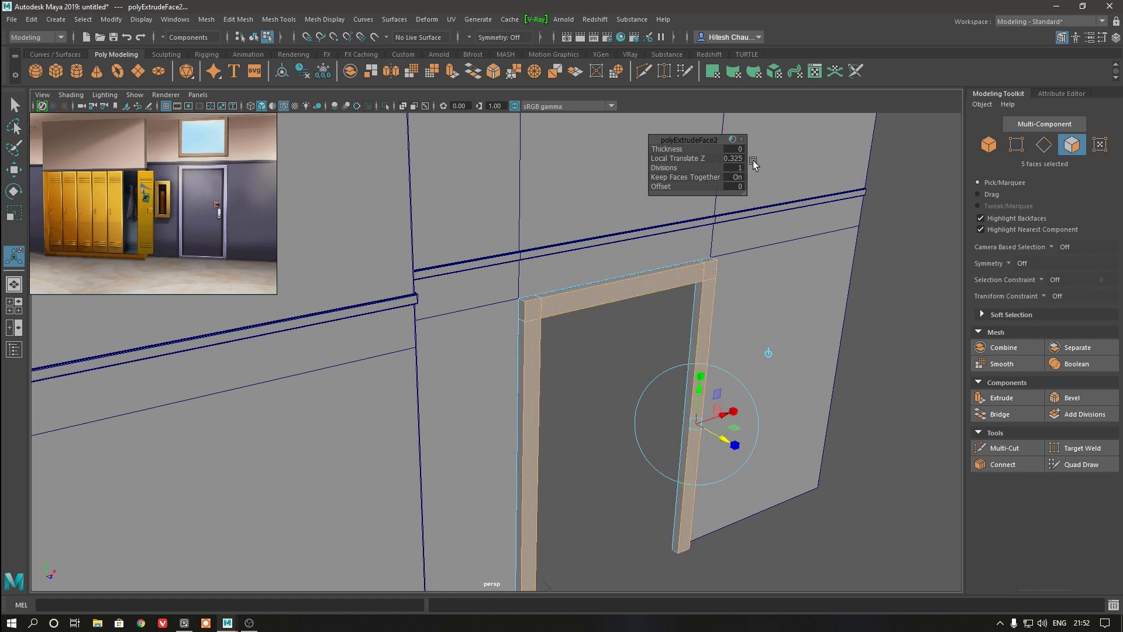
pyautogui.click(739, 159)
pyautogui.write('3')
pyautogui.press('Return')
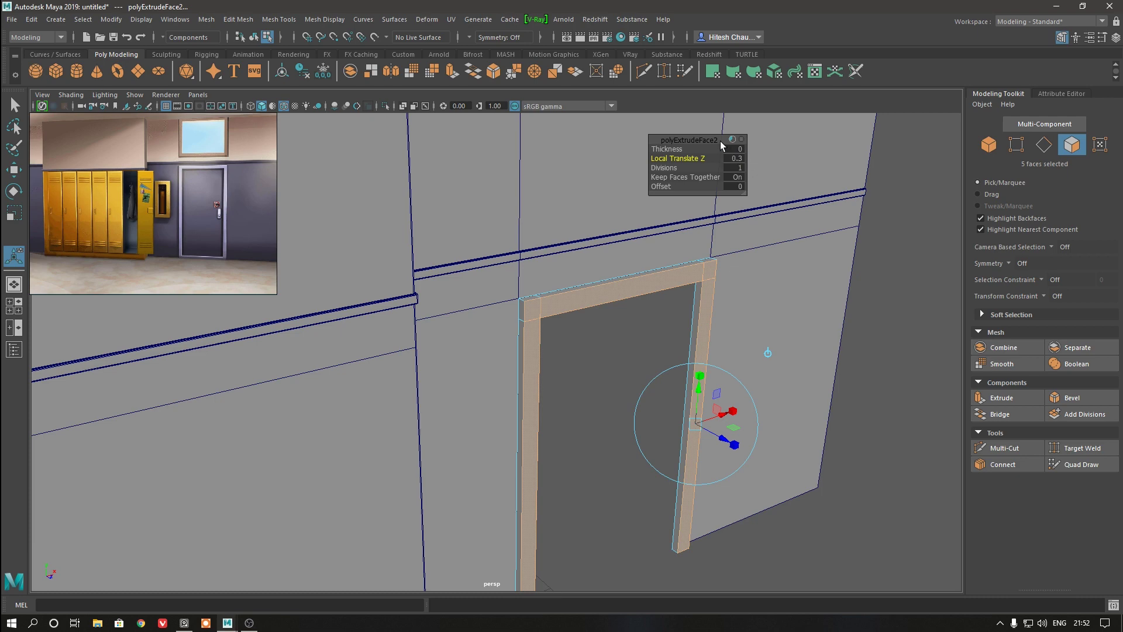
pyautogui.press('w')
# - Move the door frame back along Z into the doorway
pyautogui.moveTo(690, 193); pyautogui.dragTo(755, 175, button='right')
pyautogui.keyDown('alt'); pyautogui.moveTo(690, 363); pyautogui.dragTo(733, 527); pyautogui.keyUp('alt')
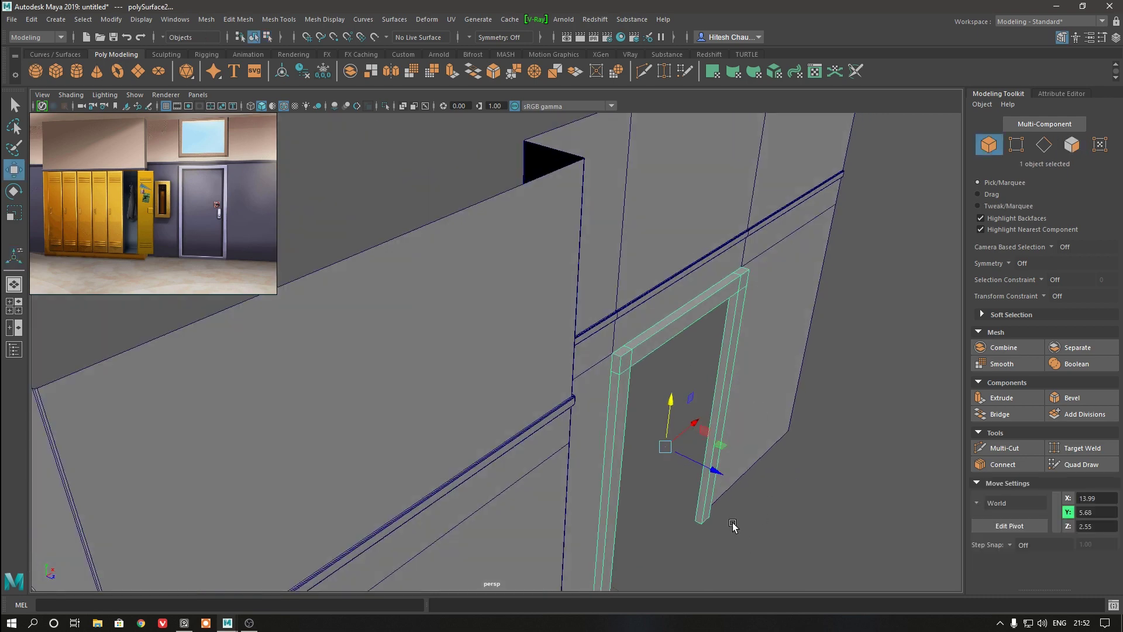
pyautogui.moveTo(719, 471)
pyautogui.mouseDown()
pyautogui.moveTo(701, 520)
pyautogui.moveTo(760, 473)
pyautogui.mouseUp()
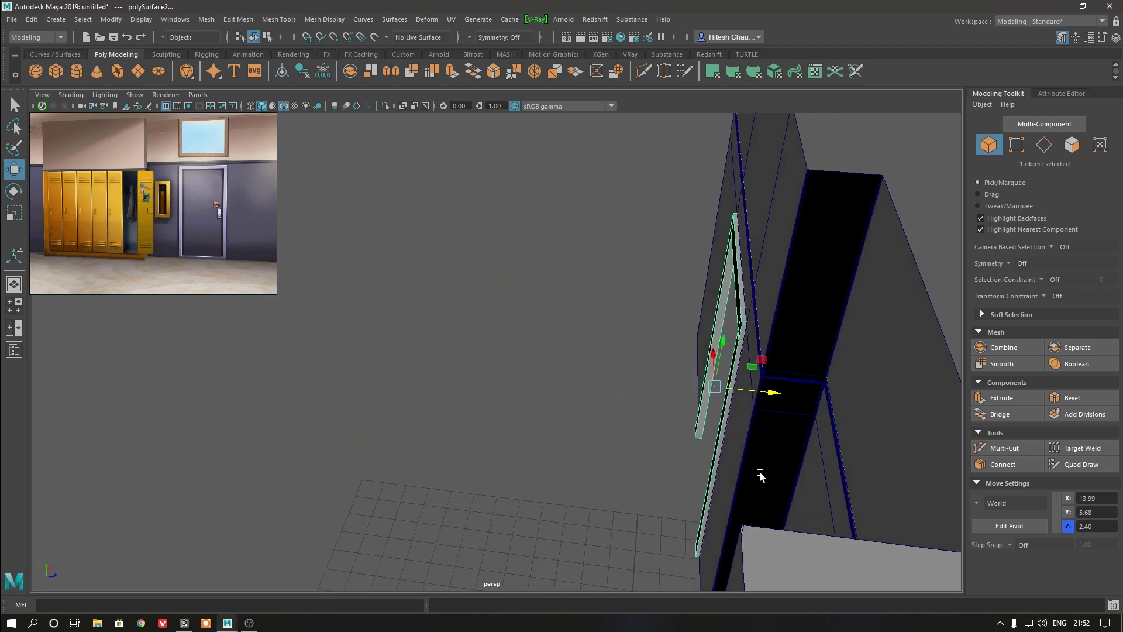
pyautogui.moveTo(770, 392); pyautogui.dragTo(662, 414)
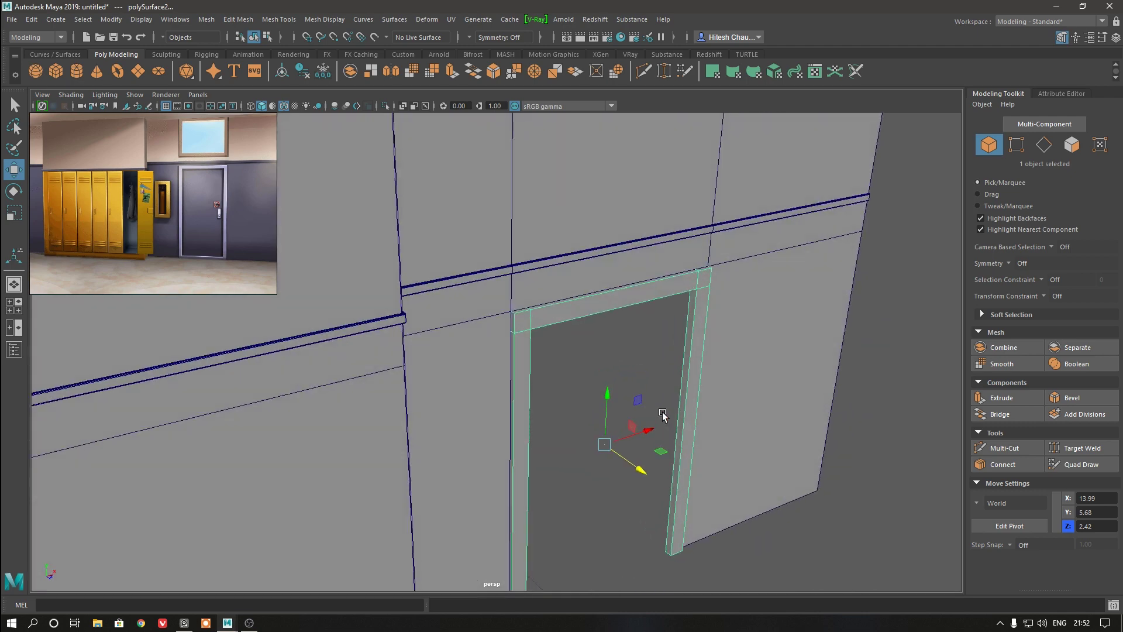
pyautogui.click(600, 388)
# - Box-select all of the door frame's edges and frame them in view
pyautogui.moveTo(596, 464)
pyautogui.keyDown('alt'); pyautogui.mouseDown()
pyautogui.moveTo(556, 426)
pyautogui.moveTo(539, 438)
pyautogui.mouseUp(); pyautogui.keyUp('alt')
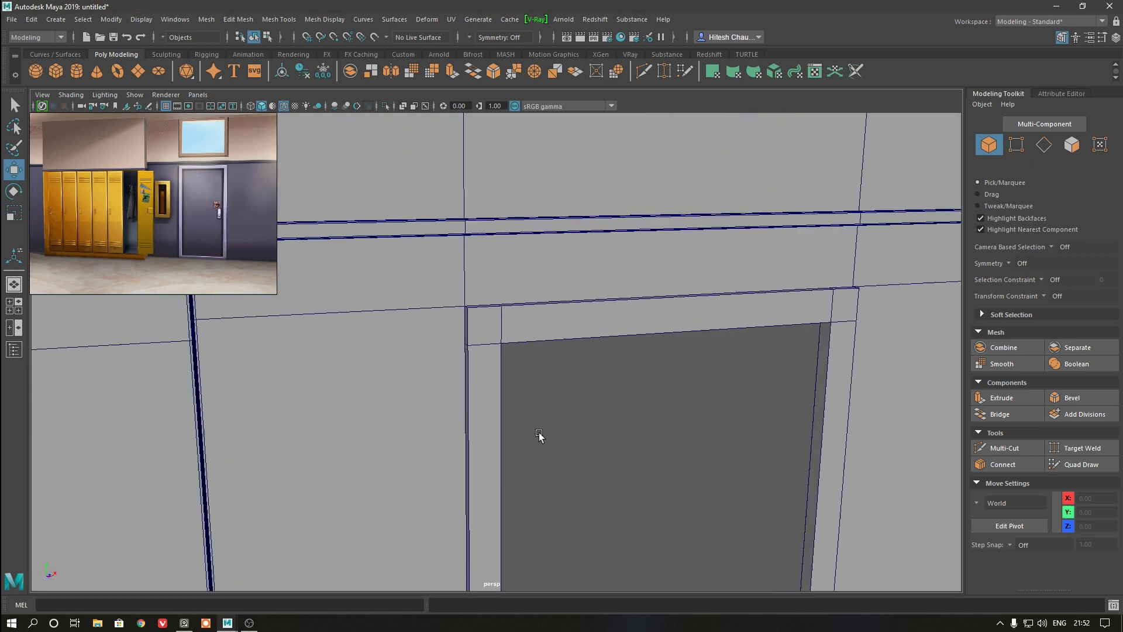
pyautogui.scroll(3, 534, 379)
pyautogui.moveTo(535, 379)
pyautogui.keyDown('alt'); pyautogui.mouseDown()
pyautogui.moveTo(481, 388)
pyautogui.moveTo(552, 471)
pyautogui.moveTo(538, 447)
pyautogui.mouseUp(); pyautogui.keyUp('alt')
pyautogui.click(481, 388)
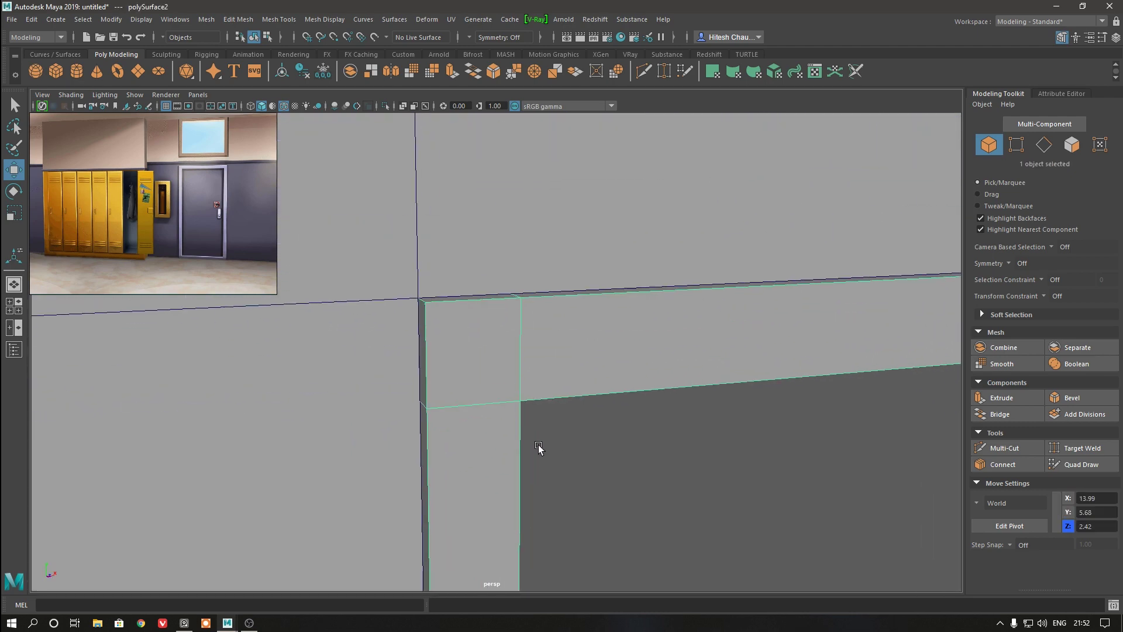
pyautogui.moveTo(502, 371)
pyautogui.keyDown('alt'); pyautogui.mouseDown()
pyautogui.moveTo(510, 381)
pyautogui.moveTo(592, 303)
pyautogui.mouseUp(); pyautogui.keyUp('alt')
pyautogui.moveTo(552, 298); pyautogui.dragTo(548, 276, button='right')
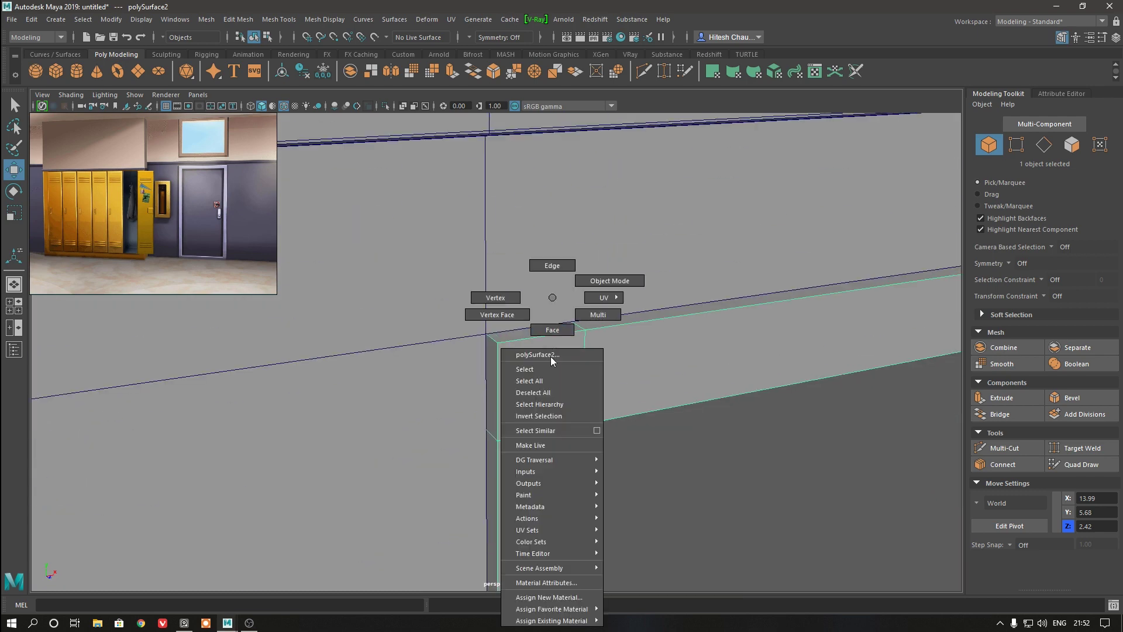
pyautogui.click(489, 340)
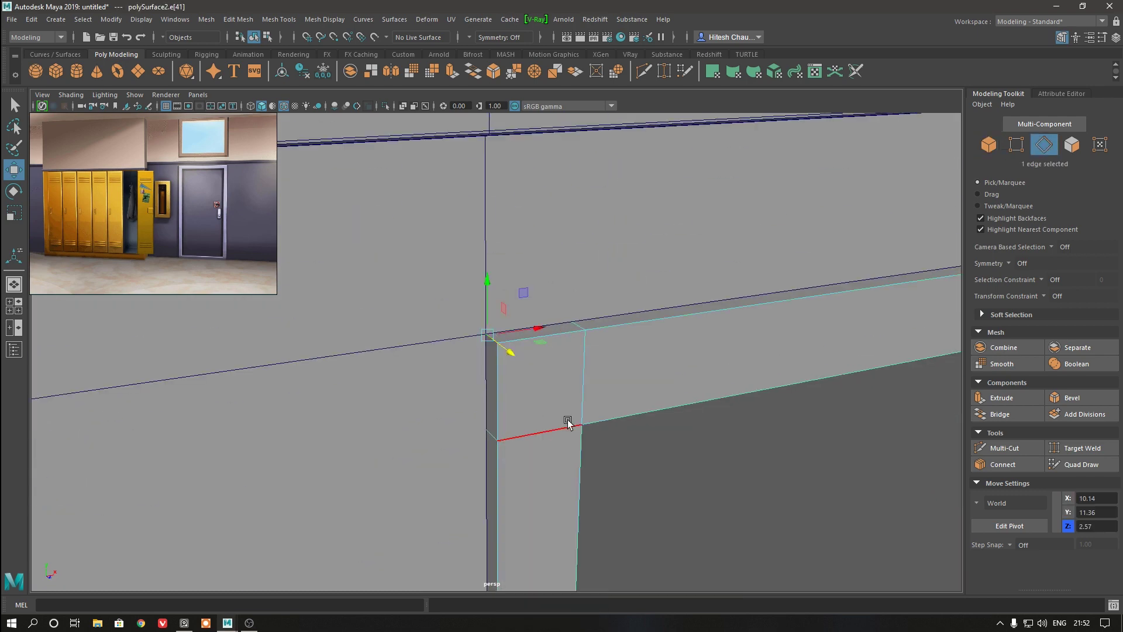
pyautogui.scroll(-5, 518, 293)
pyautogui.scroll(-3, 520, 258)
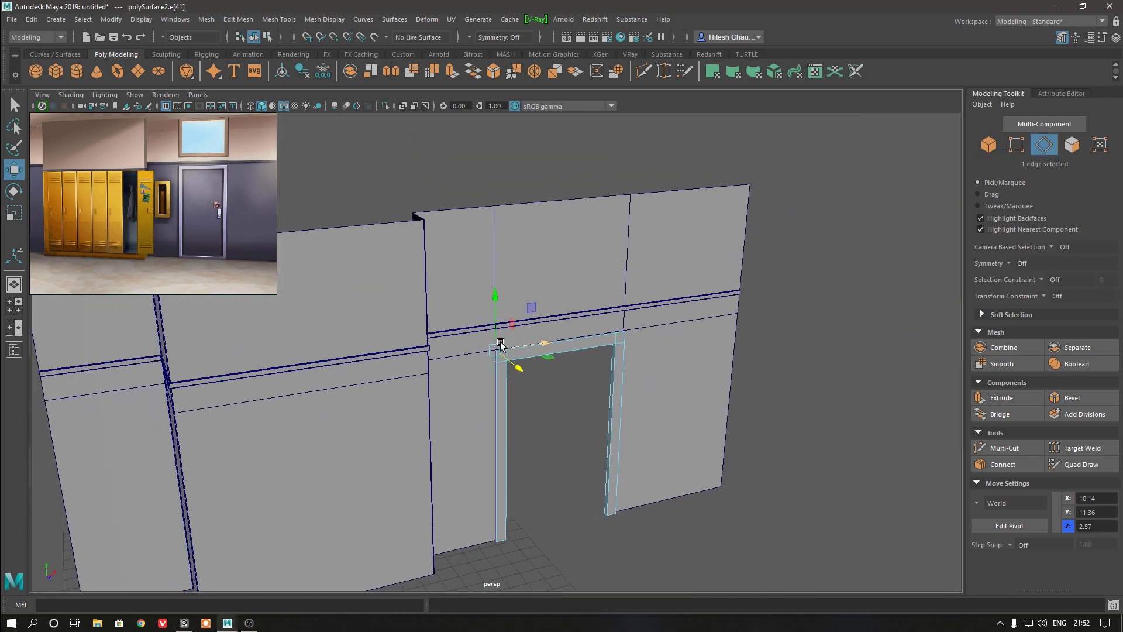
pyautogui.moveTo(462, 304); pyautogui.dragTo(656, 546)
pyautogui.press('f')
pyautogui.keyDown('alt'); pyautogui.moveTo(642, 322); pyautogui.dragTo(616, 343); pyautogui.keyUp('alt')
# - Zoom in on the pillar bases and briefly select, then clear, their bottom faces
pyautogui.scroll(5, 620, 468)
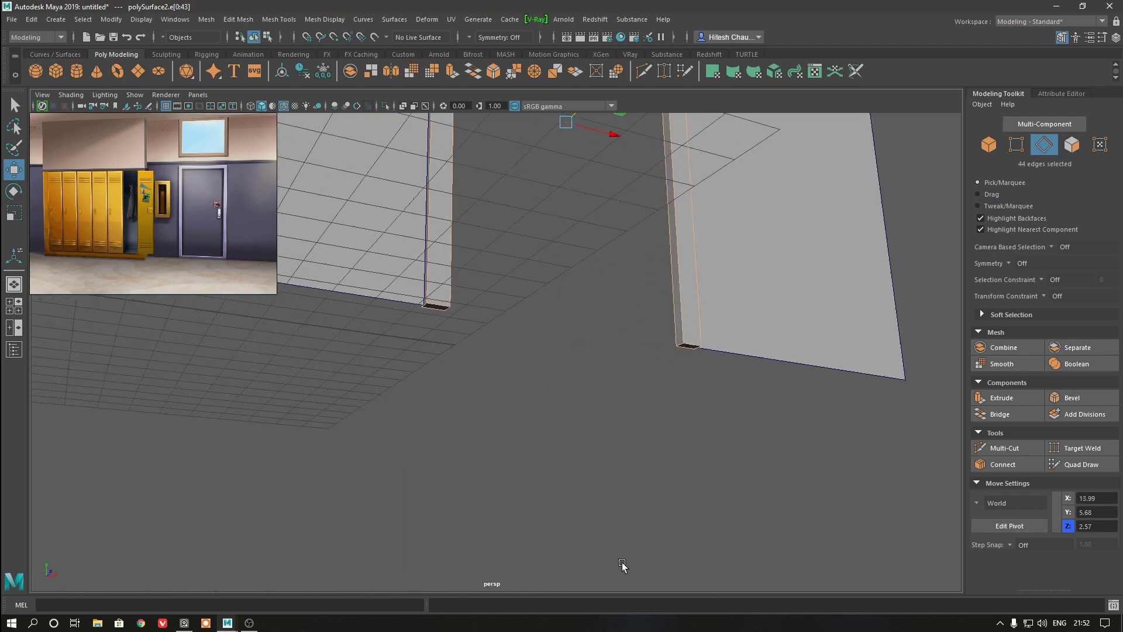
pyautogui.keyDown('alt'); pyautogui.moveTo(622, 567); pyautogui.dragTo(496, 475); pyautogui.keyUp('alt')
pyautogui.moveTo(432, 309); pyautogui.dragTo(434, 348, button='right')
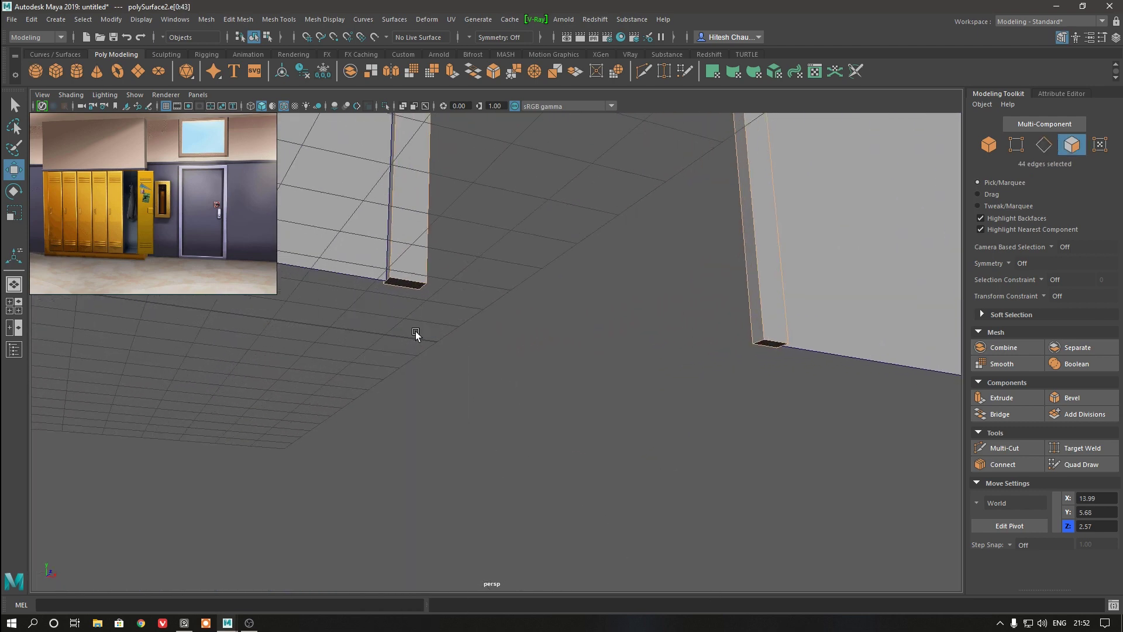
pyautogui.click(410, 286)
pyautogui.keyDown('shift'); pyautogui.click(771, 344); pyautogui.keyUp('shift')
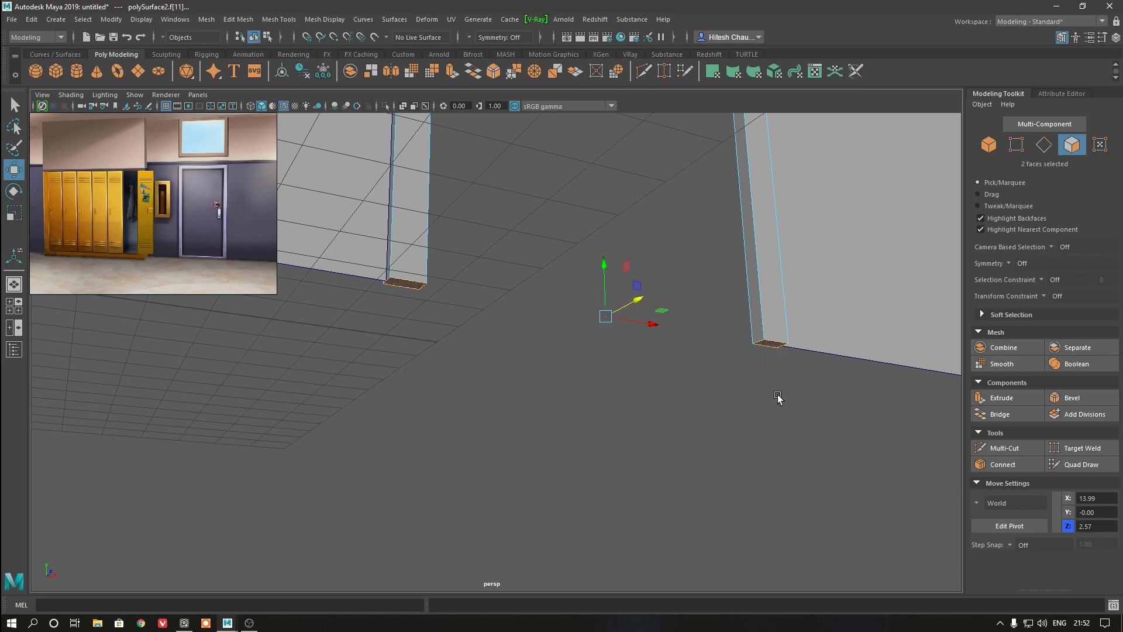
pyautogui.click(777, 396)
# - Box-select every edge of the door frame and frame them in view
pyautogui.keyDown('alt'); pyautogui.moveTo(553, 417); pyautogui.dragTo(497, 251); pyautogui.keyUp('alt')
pyautogui.scroll(-3, 497, 300)
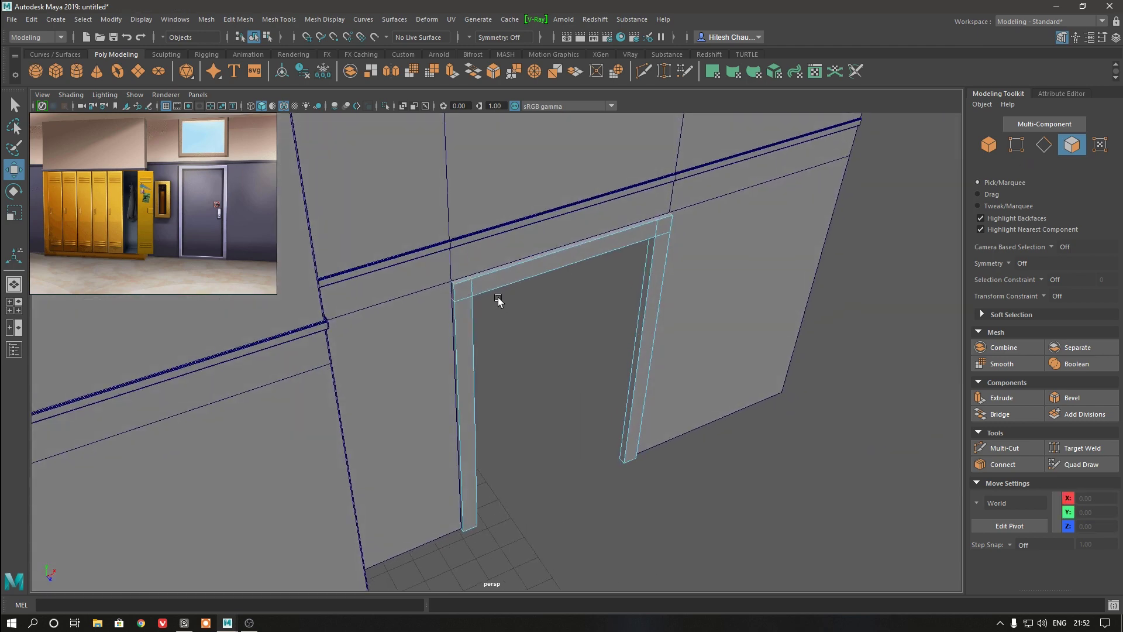
pyautogui.scroll(3, 476, 248)
pyautogui.rightClick(476, 248)
pyautogui.click(473, 224)
pyautogui.scroll(-3, 433, 175)
pyautogui.moveTo(419, 238); pyautogui.dragTo(771, 603)
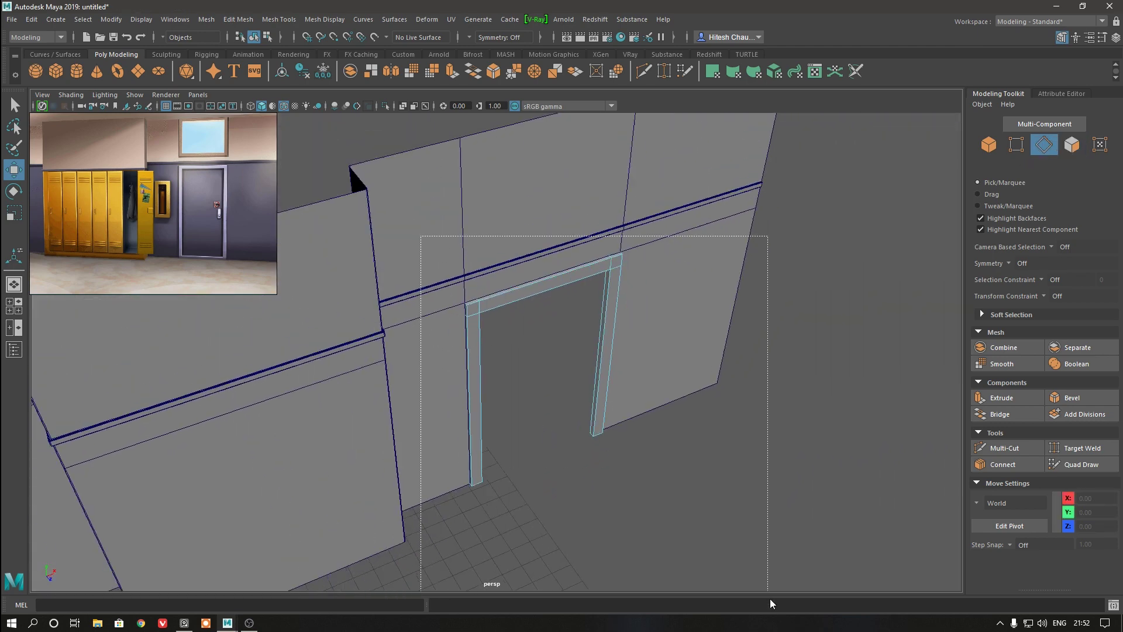
pyautogui.press('f')
# - Bevel the door frame edges with a Fraction of about 0.12 and 2 segments
pyautogui.scroll(5, 509, 369)
pyautogui.keyDown('shift'); pyautogui.moveTo(537, 326); pyautogui.dragTo(604, 328, button='right'); pyautogui.keyUp('shift')
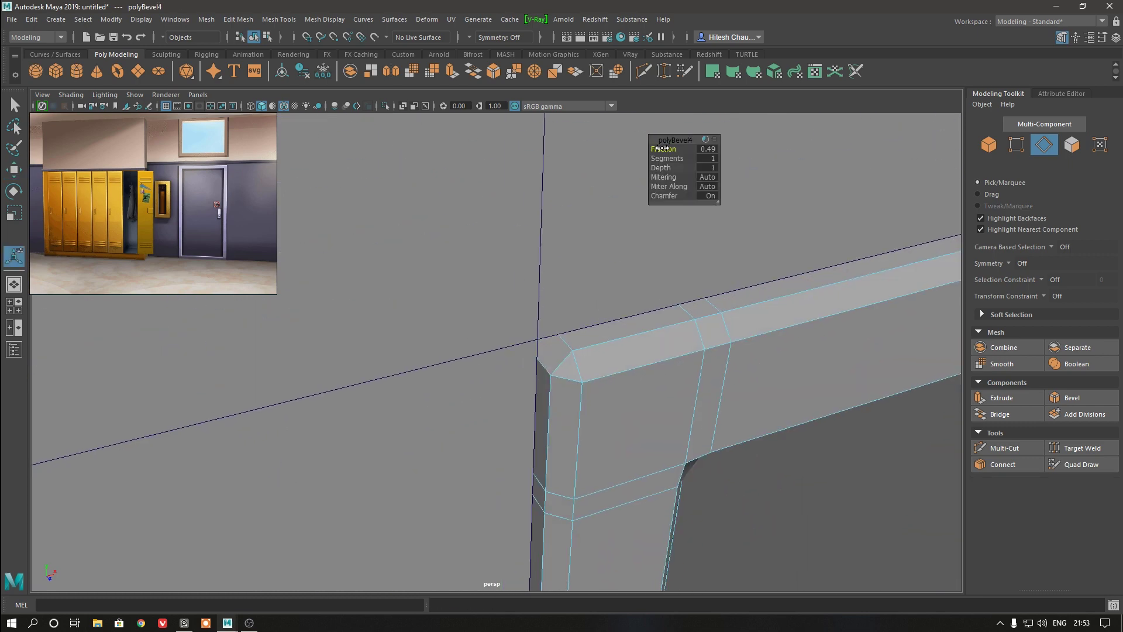
pyautogui.moveTo(664, 146); pyautogui.dragTo(641, 150)
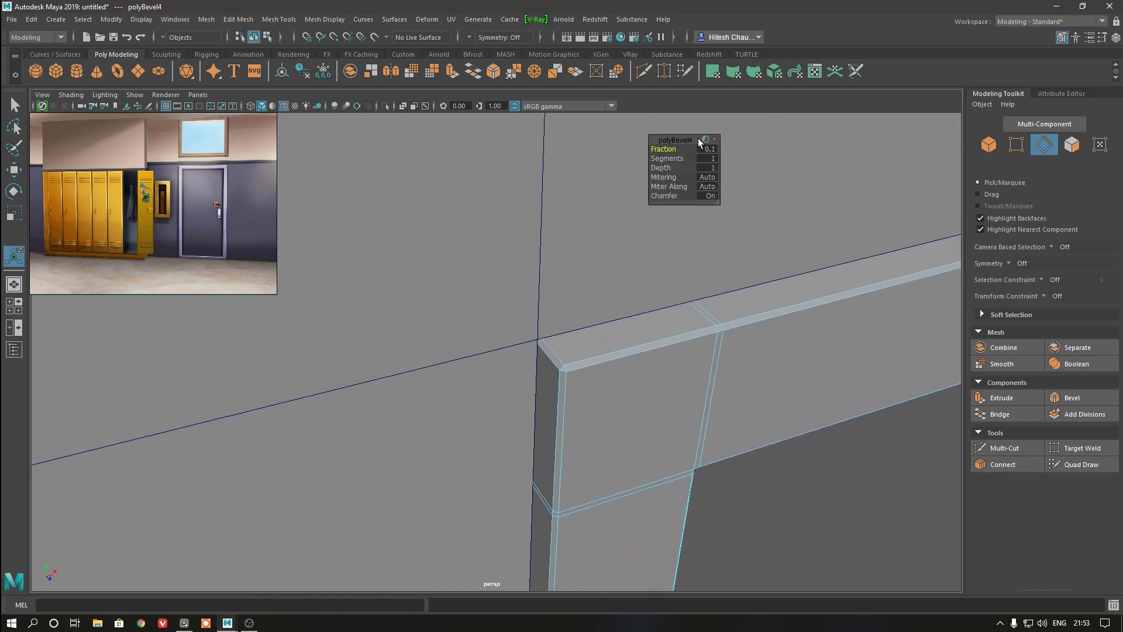
pyautogui.write('2')
pyautogui.press('Return')
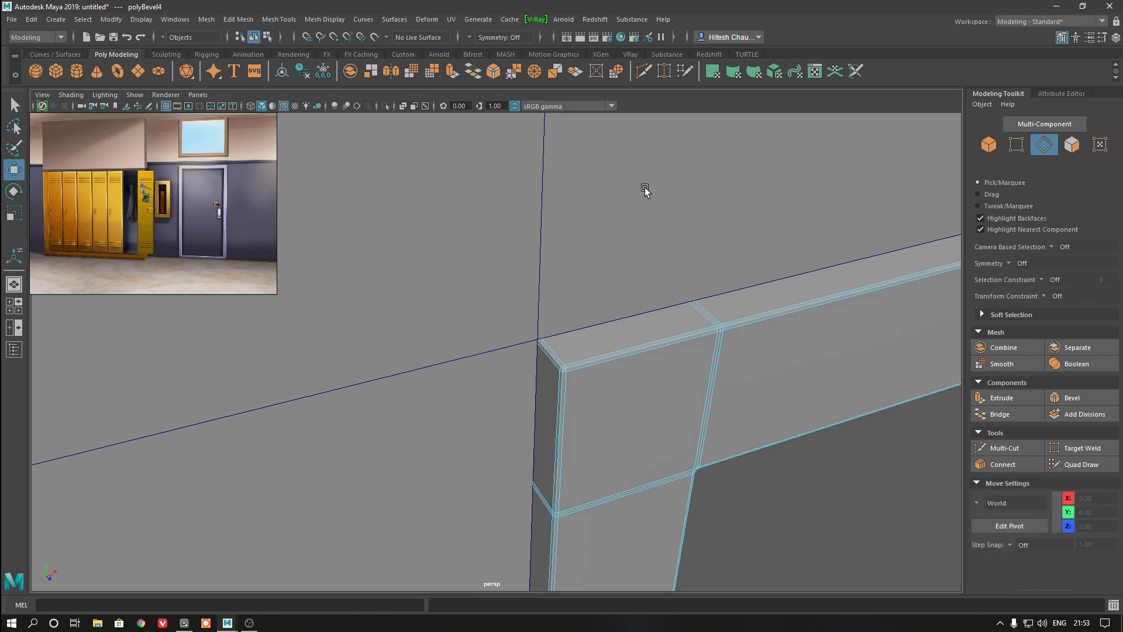
pyautogui.moveTo(644, 187); pyautogui.dragTo(682, 185, button='right')
pyautogui.press('w')
pyautogui.click(774, 515)
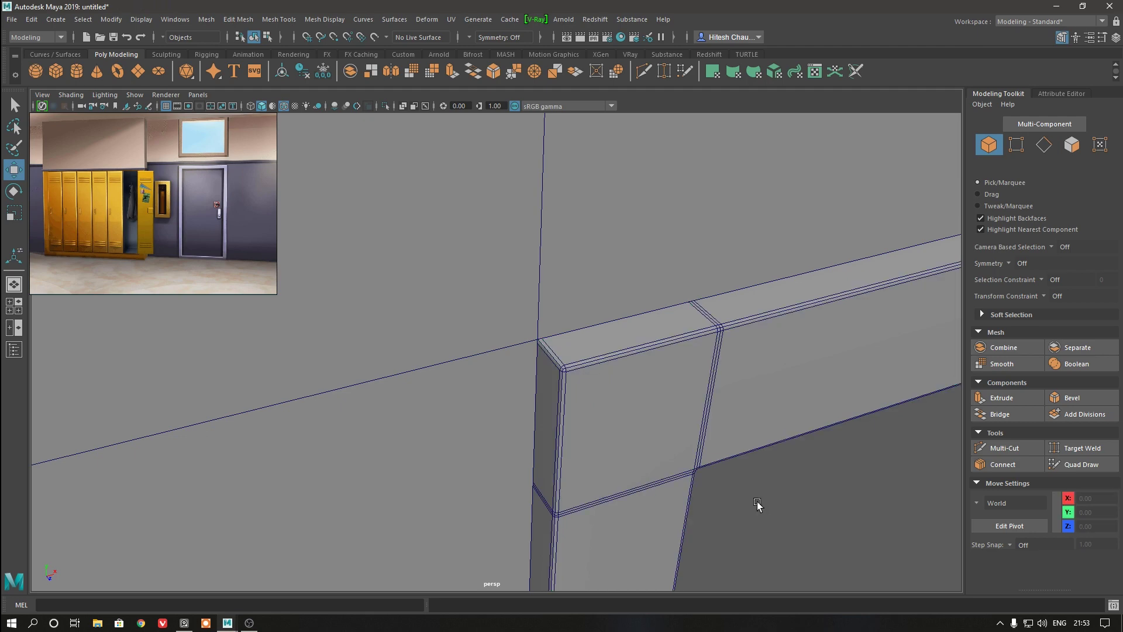
pyautogui.moveTo(757, 500)
pyautogui.keyDown('alt'); pyautogui.mouseDown()
pyautogui.moveTo(629, 334)
pyautogui.moveTo(539, 363)
pyautogui.moveTo(531, 471)
pyautogui.moveTo(519, 414)
pyautogui.moveTo(406, 238)
pyautogui.moveTo(411, 304)
pyautogui.moveTo(474, 388)
pyautogui.mouseUp(); pyautogui.keyUp('alt')
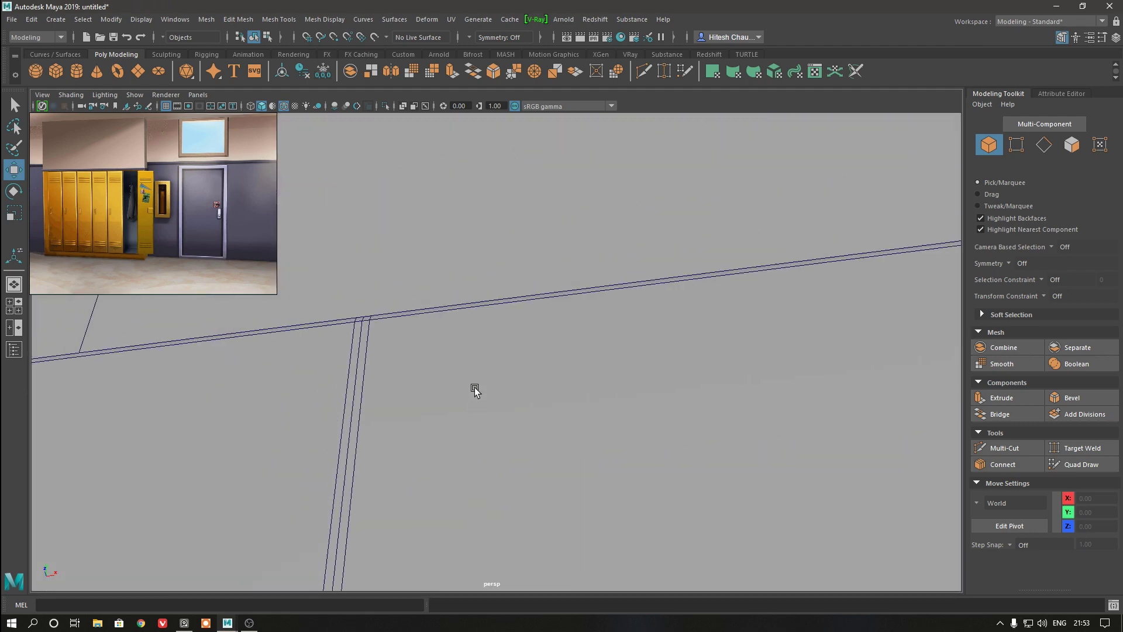
# - Zoom out to the whole wall and turn off Wireframe on Shaded
pyautogui.click(461, 472)
pyautogui.moveTo(461, 471)
pyautogui.keyDown('alt'); pyautogui.mouseDown()
pyautogui.moveTo(479, 349)
pyautogui.moveTo(470, 401)
pyautogui.moveTo(407, 381)
pyautogui.mouseUp(); pyautogui.keyUp('alt')
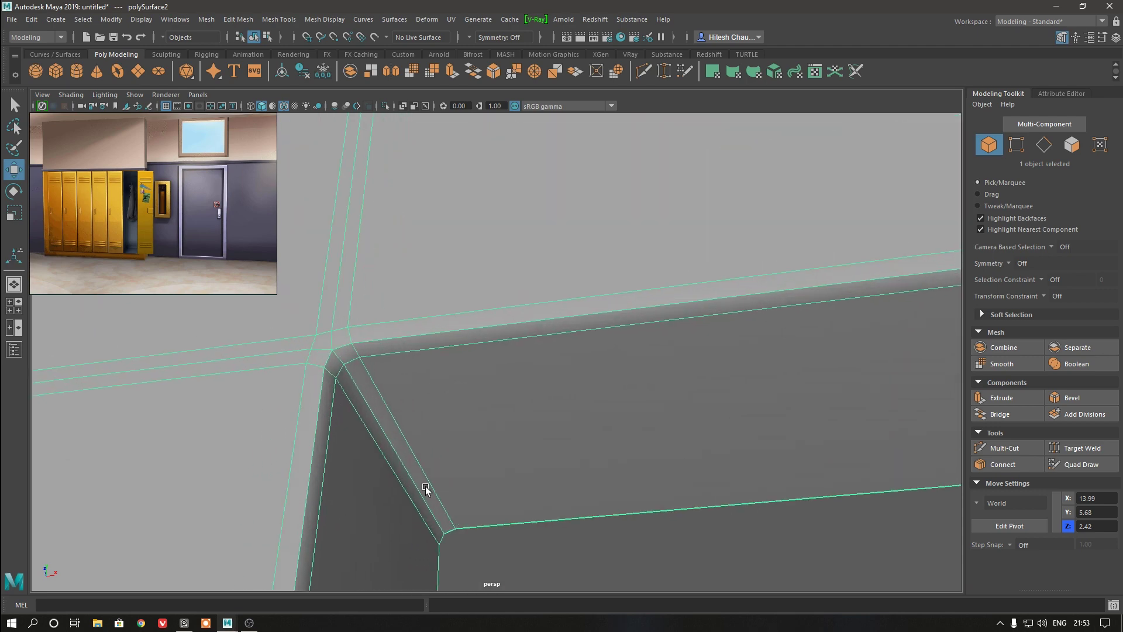
pyautogui.moveTo(425, 489)
pyautogui.keyDown('alt'); pyautogui.mouseDown()
pyautogui.moveTo(461, 151)
pyautogui.moveTo(529, 333)
pyautogui.moveTo(567, 201)
pyautogui.moveTo(618, 217)
pyautogui.mouseUp(); pyautogui.keyUp('alt')
pyautogui.click(575, 205)
pyautogui.click(285, 106)
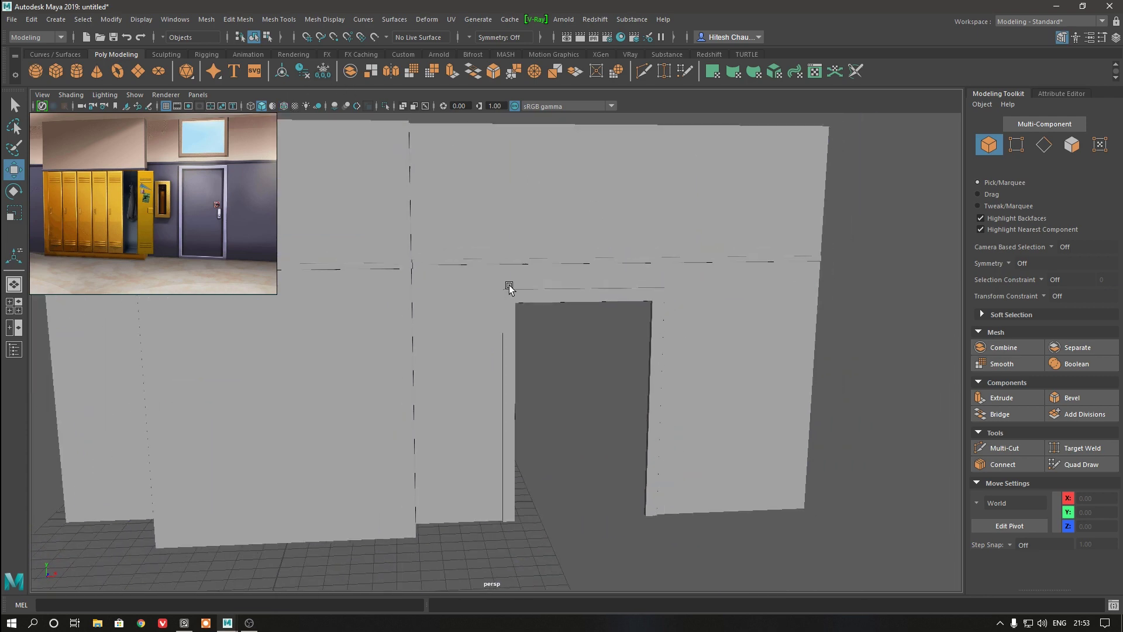
# - View the wall front-on, close up on the doorway, with the door frame selected
pyautogui.moveTo(507, 286)
pyautogui.keyDown('alt'); pyautogui.mouseDown()
pyautogui.moveTo(590, 305)
pyautogui.moveTo(582, 317)
pyautogui.moveTo(532, 275)
pyautogui.moveTo(544, 370)
pyautogui.moveTo(518, 327)
pyautogui.moveTo(501, 331)
pyautogui.moveTo(509, 378)
pyautogui.moveTo(519, 314)
pyautogui.moveTo(549, 378)
pyautogui.moveTo(529, 351)
pyautogui.moveTo(556, 358)
pyautogui.moveTo(595, 296)
pyautogui.moveTo(581, 261)
pyautogui.mouseUp(); pyautogui.keyUp('alt')
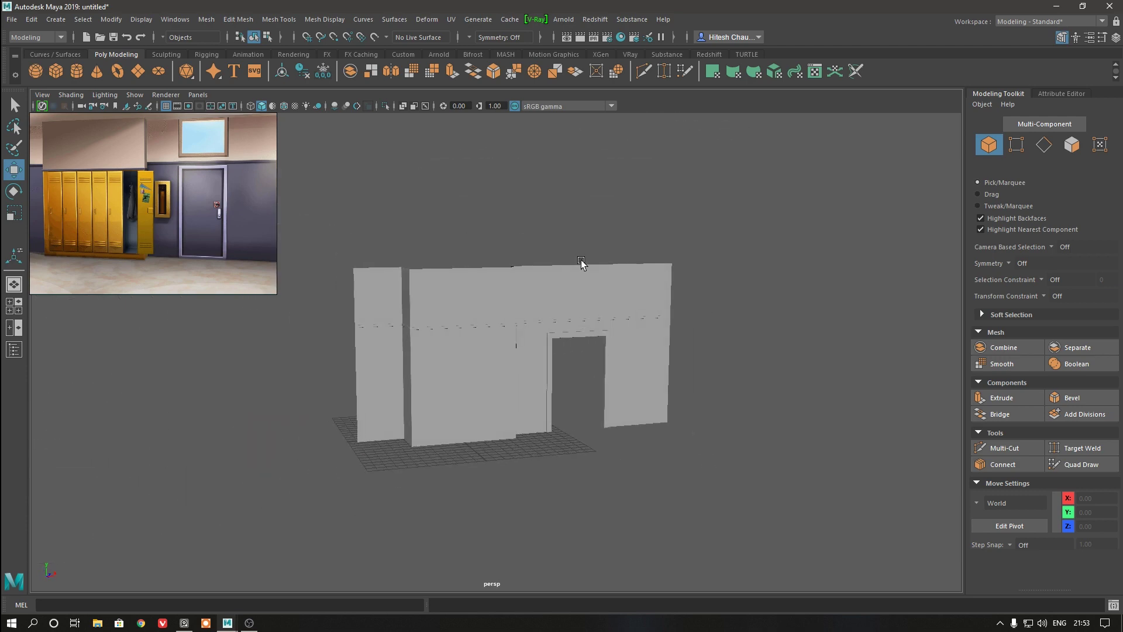
pyautogui.click(551, 386)
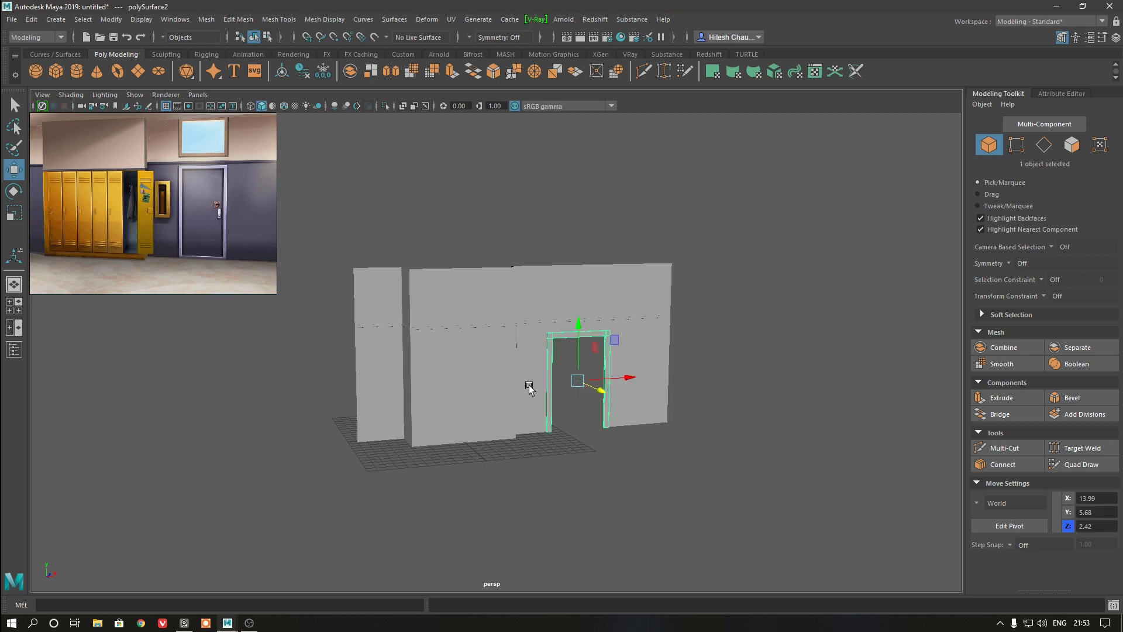
pyautogui.keyDown('alt'); pyautogui.moveTo(553, 384); pyautogui.dragTo(549, 463); pyautogui.keyUp('alt')
pyautogui.moveTo(549, 463)
pyautogui.keyDown('alt'); pyautogui.mouseDown(button='right')
pyautogui.moveTo(531, 531)
pyautogui.moveTo(563, 544)
pyautogui.mouseUp(button='right'); pyautogui.keyUp('alt')
pyautogui.click(459, 412)
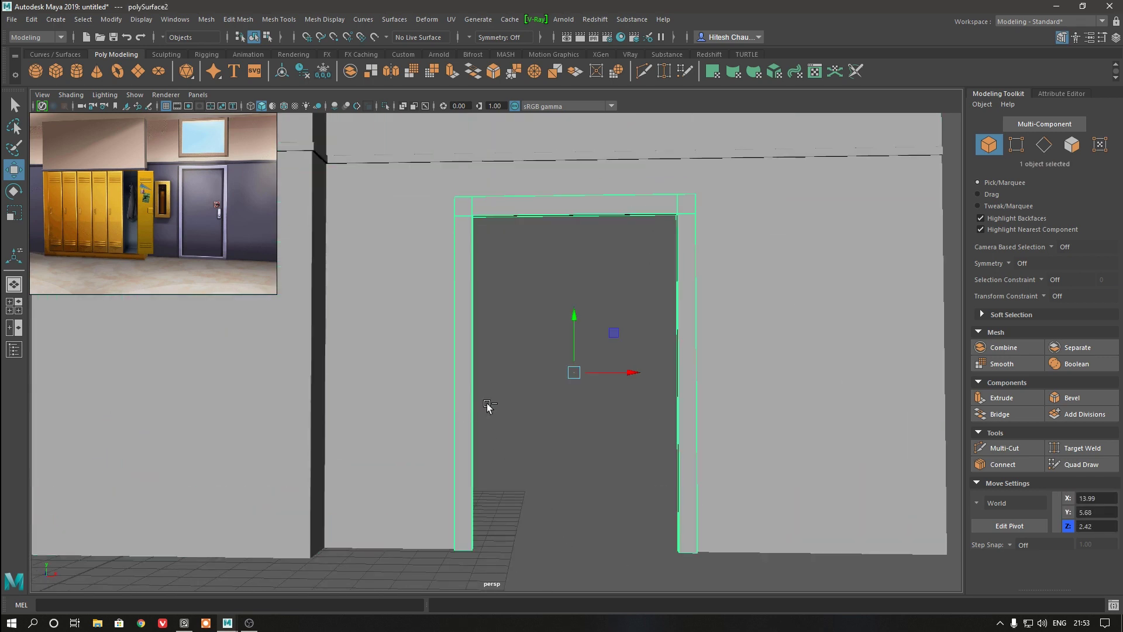
# - Hide the door frame and bridge the doorway's two side edges with a face
pyautogui.hotkey('ctrl', 'h')
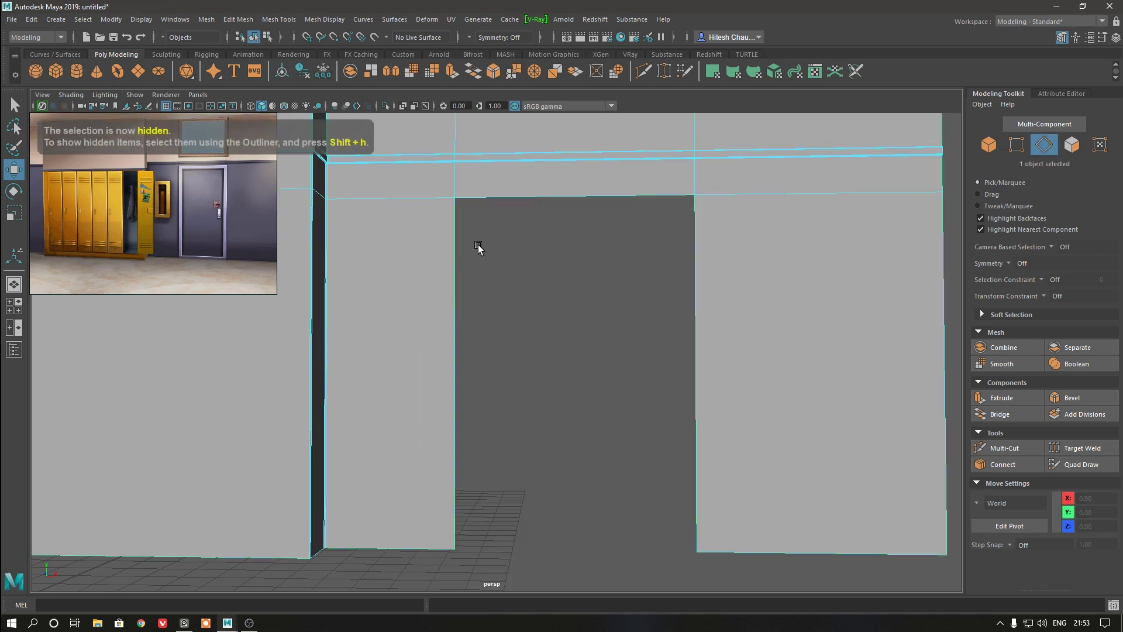
pyautogui.click(477, 245)
pyautogui.keyDown('shift'); pyautogui.click(695, 352); pyautogui.keyUp('shift')
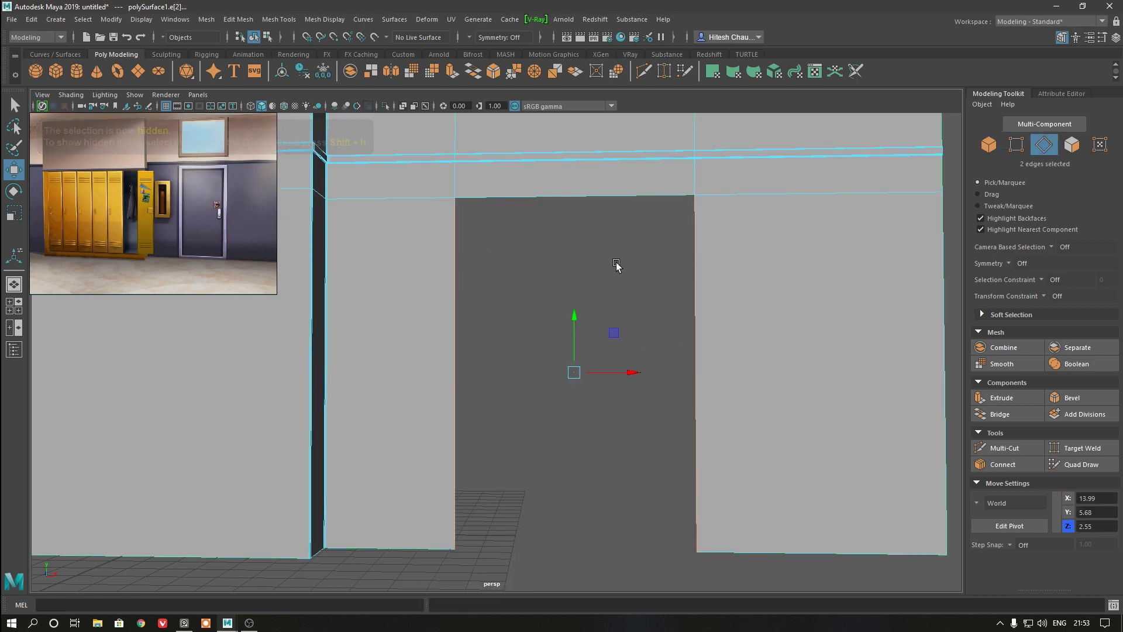
pyautogui.keyDown('shift'); pyautogui.moveTo(616, 262); pyautogui.dragTo(609, 371, button='right'); pyautogui.keyUp('shift')
pyautogui.click(605, 405)
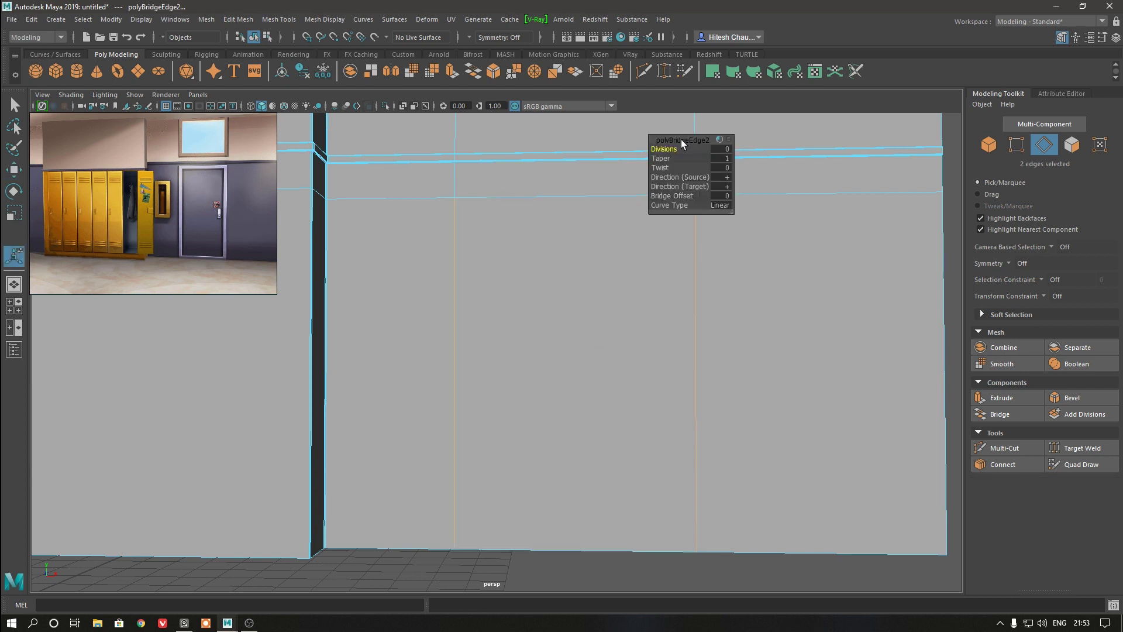
pyautogui.press('w')
# - Extract the new doorway face as a separate door panel, back in object mode
pyautogui.moveTo(615, 296); pyautogui.dragTo(615, 327, button='right')
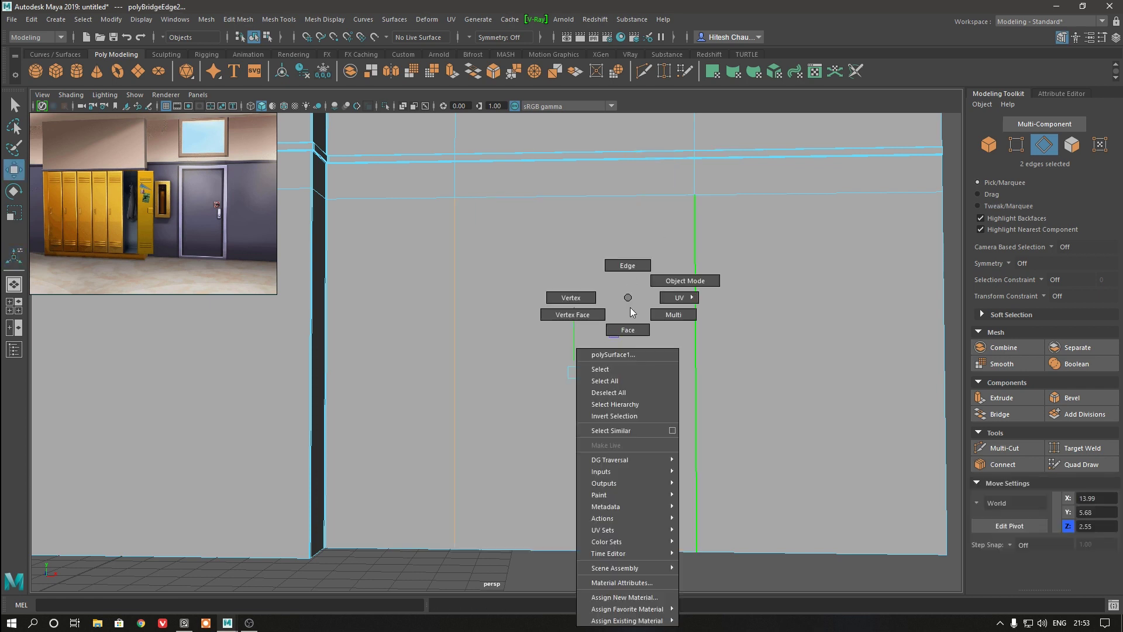
pyautogui.click(602, 289)
pyautogui.keyDown('shift'); pyautogui.rightClick(618, 253); pyautogui.keyUp('shift')
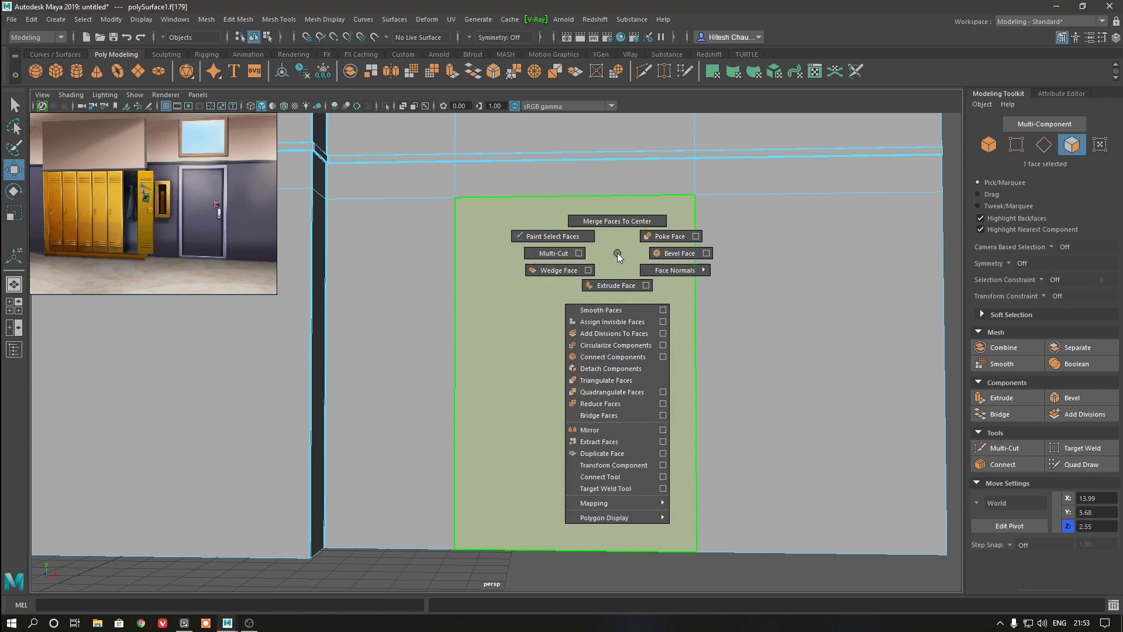
pyautogui.click(610, 441)
pyautogui.press('F8')
pyautogui.keyDown('shift'); pyautogui.rightClick(602, 296); pyautogui.keyUp('shift')
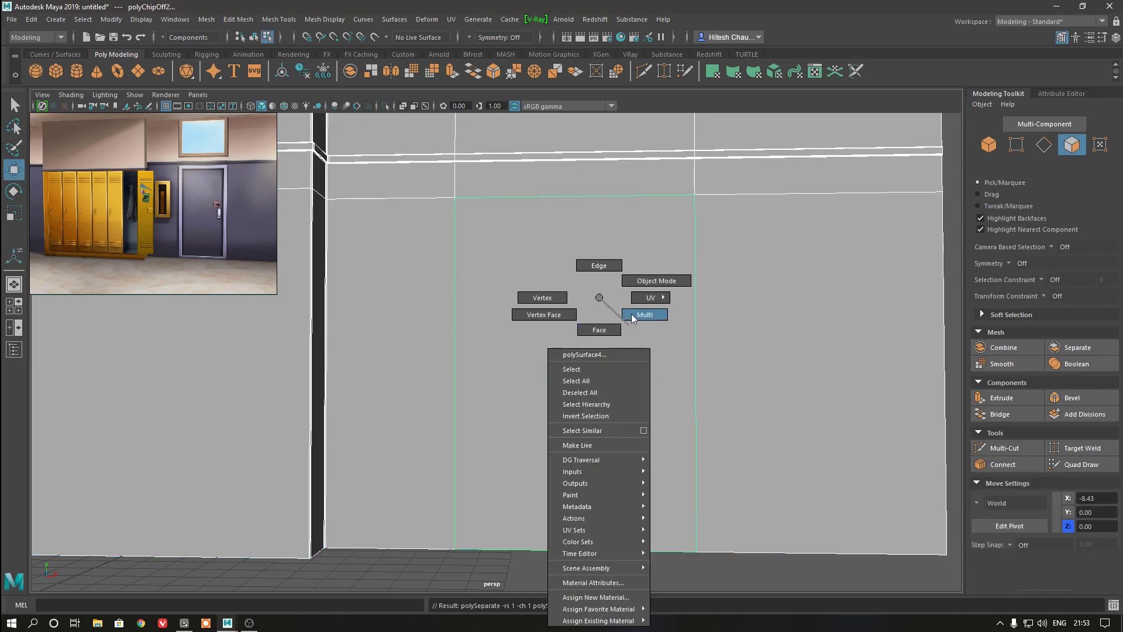
pyautogui.click(630, 301)
# - Center the pivot on the new door panel and briefly hide and reshow it
pyautogui.scroll(-5, 607, 478)
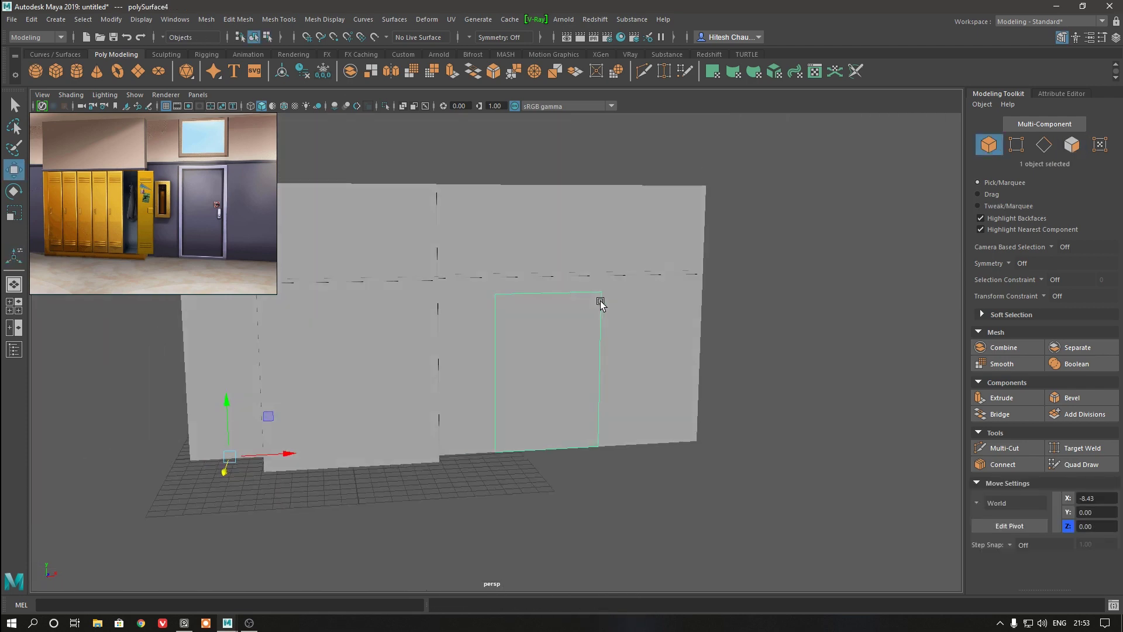
pyautogui.press('space')
pyautogui.click(492, 274)
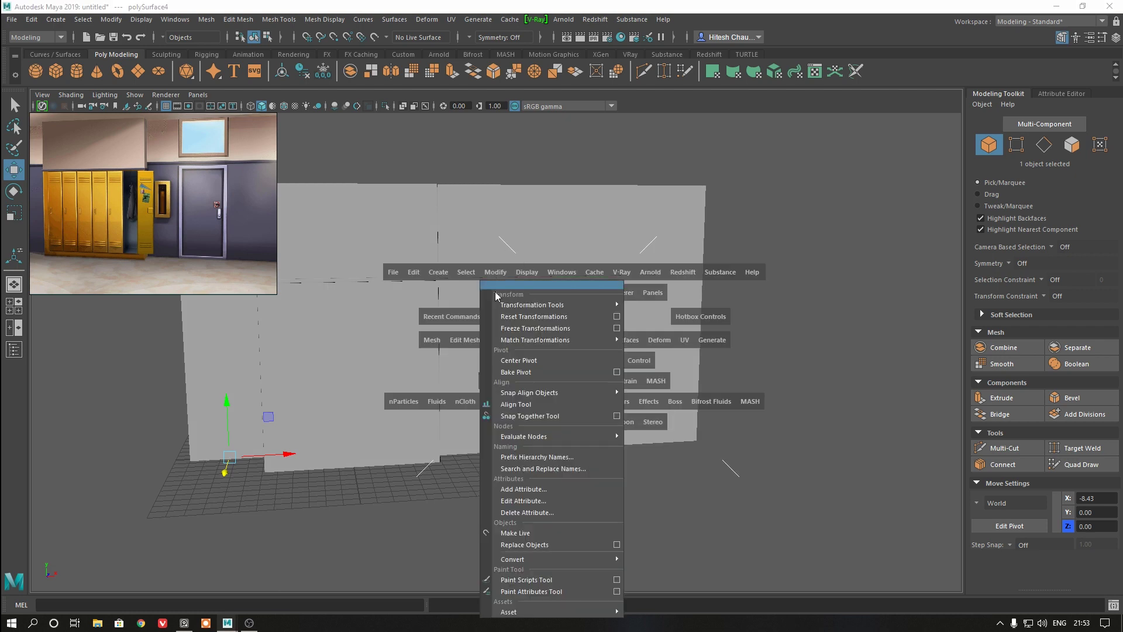
pyautogui.click(511, 361)
pyautogui.hotkey('ctrl', 'h')
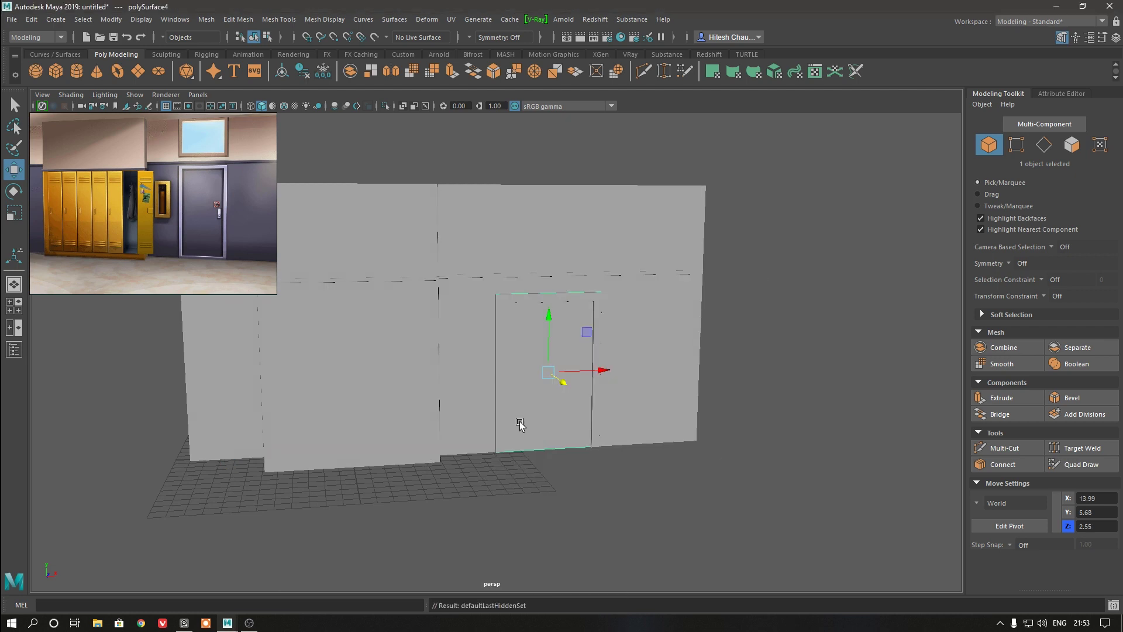
pyautogui.hotkey('shift', 'h')
# - Frame the door panel in the front view, shown in wireframe
pyautogui.press('space')
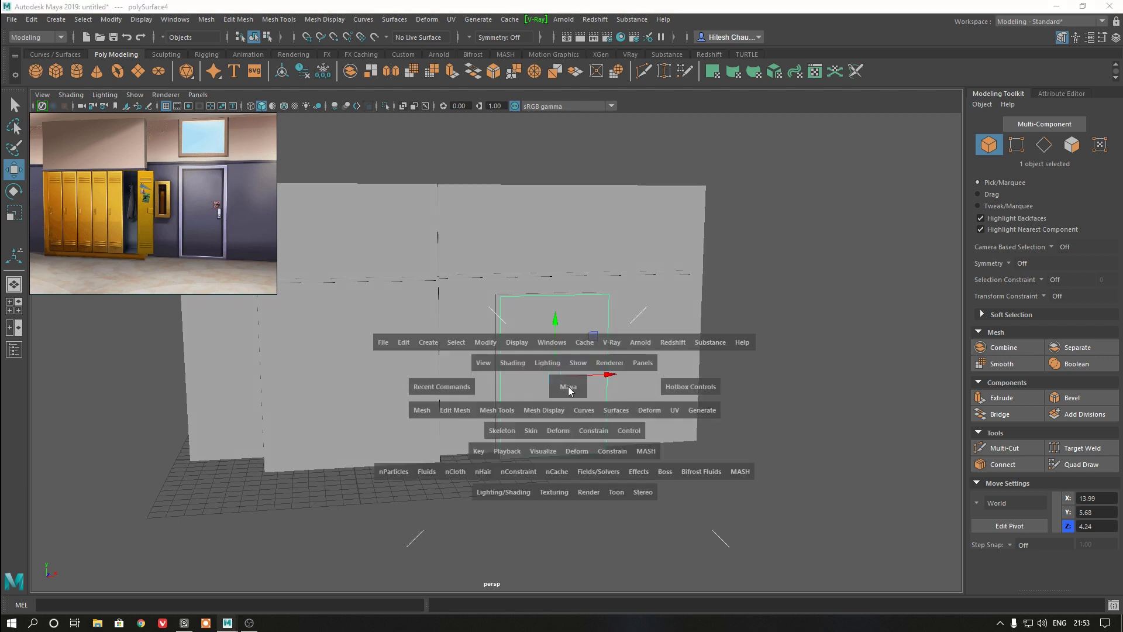
pyautogui.moveTo(572, 384); pyautogui.dragTo(552, 370)
pyautogui.keyDown('alt'); pyautogui.moveTo(553, 370); pyautogui.dragTo(501, 556, button='middle'); pyautogui.keyUp('alt')
pyautogui.keyDown('alt'); pyautogui.moveTo(501, 556); pyautogui.dragTo(320, 103, button='right'); pyautogui.keyUp('alt')
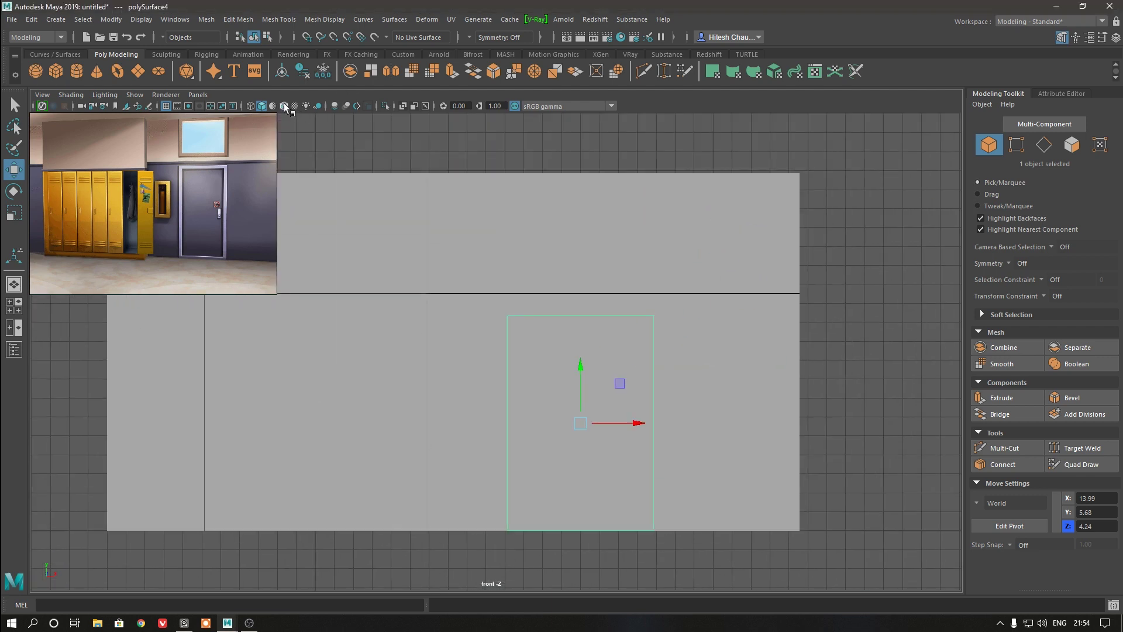
pyautogui.keyDown('alt'); pyautogui.moveTo(526, 321); pyautogui.dragTo(534, 345, button='right'); pyautogui.keyUp('alt')
pyautogui.press('4')
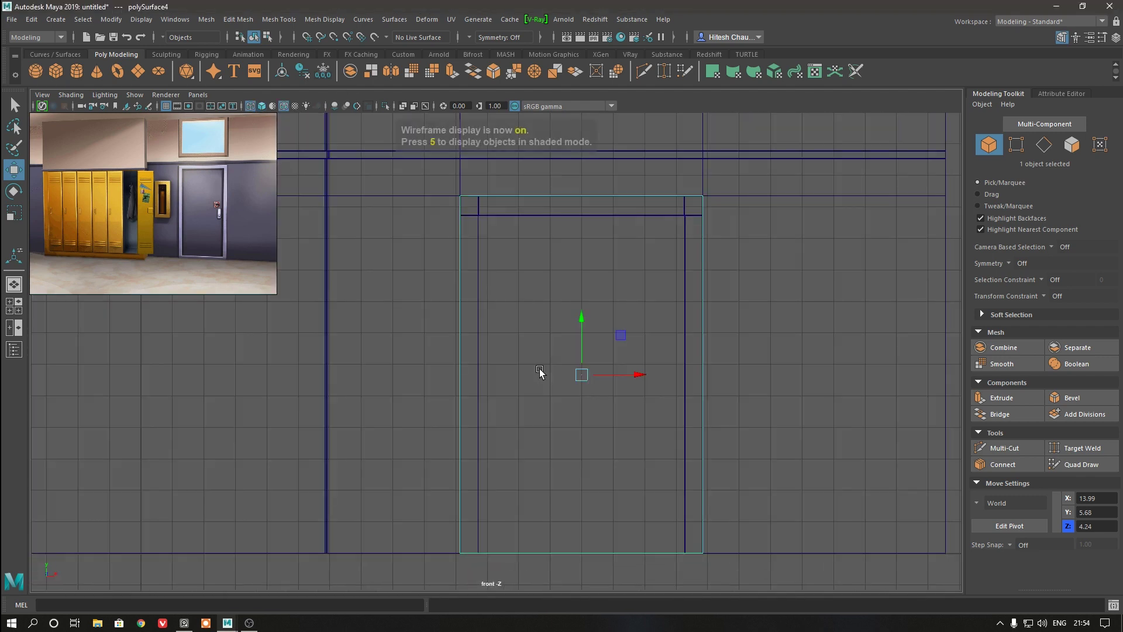
# - Pull the door plane's left side in and lower its top edge to fit inside the frame
pyautogui.press('F9')
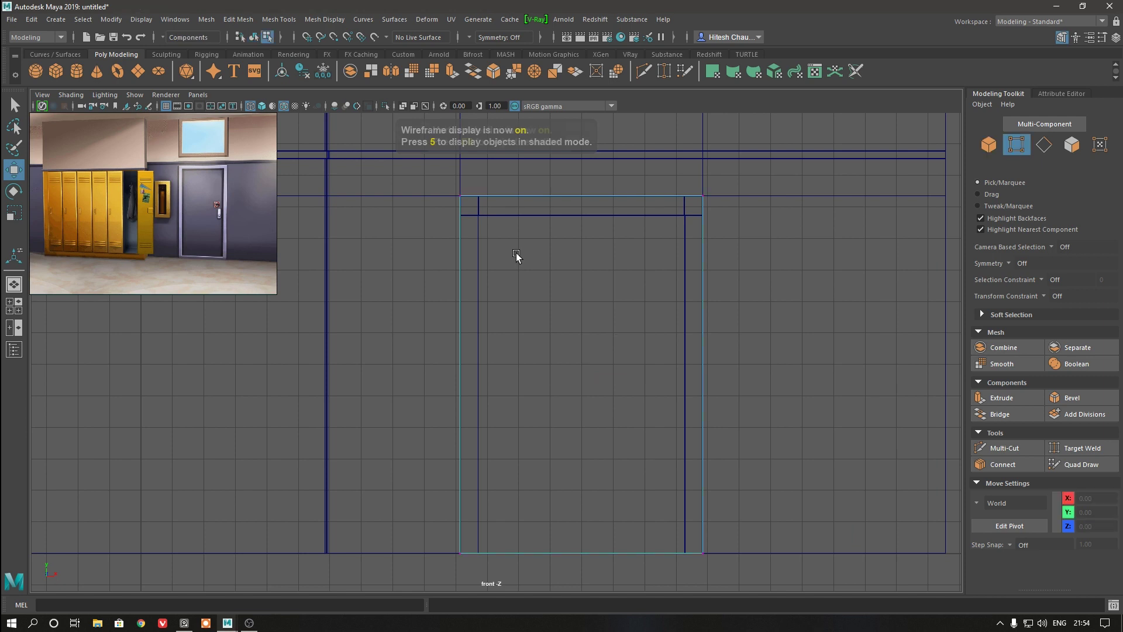
pyautogui.moveTo(430, 174); pyautogui.dragTo(514, 579)
pyautogui.press('c')
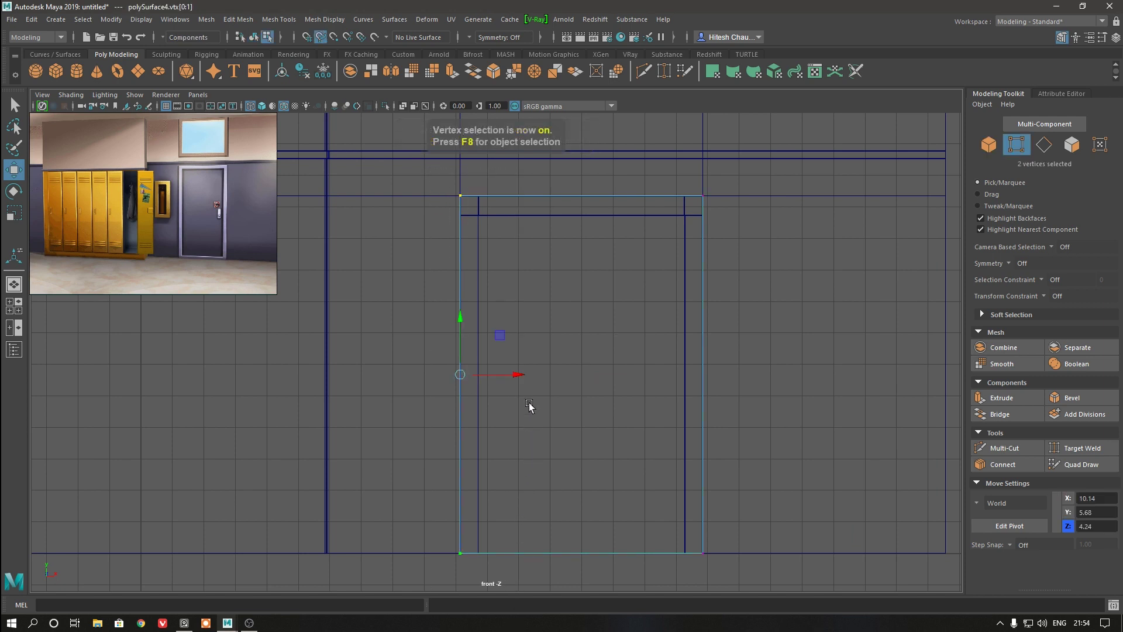
pyautogui.moveTo(521, 372); pyautogui.dragTo(595, 348)
pyautogui.moveTo(643, 205); pyautogui.dragTo(785, 543)
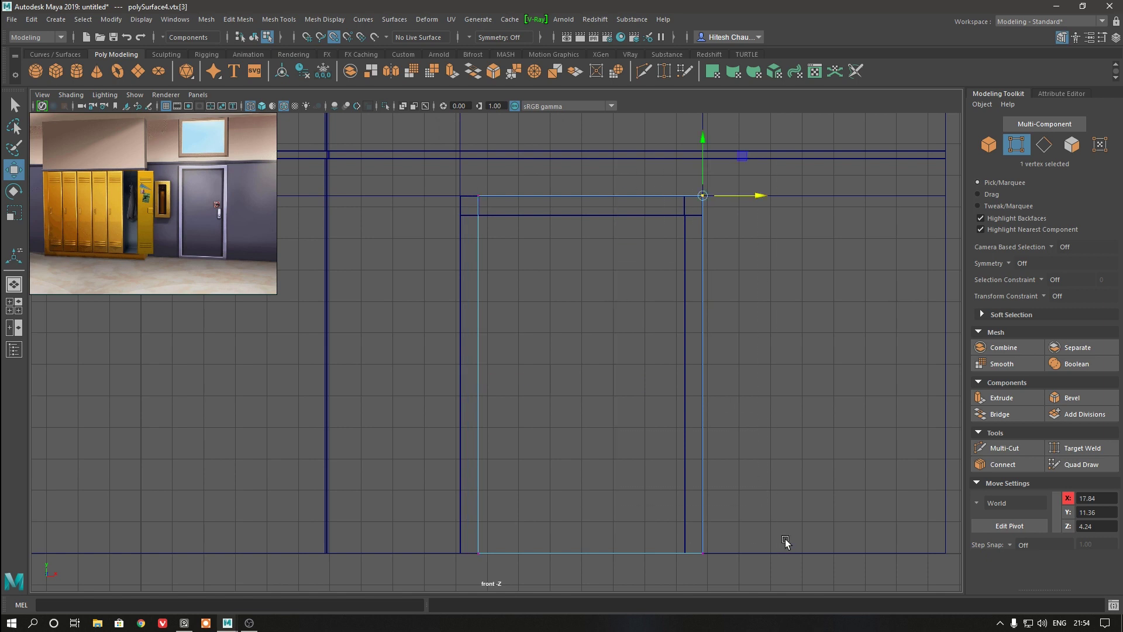
pyautogui.moveTo(646, 164); pyautogui.dragTo(810, 588)
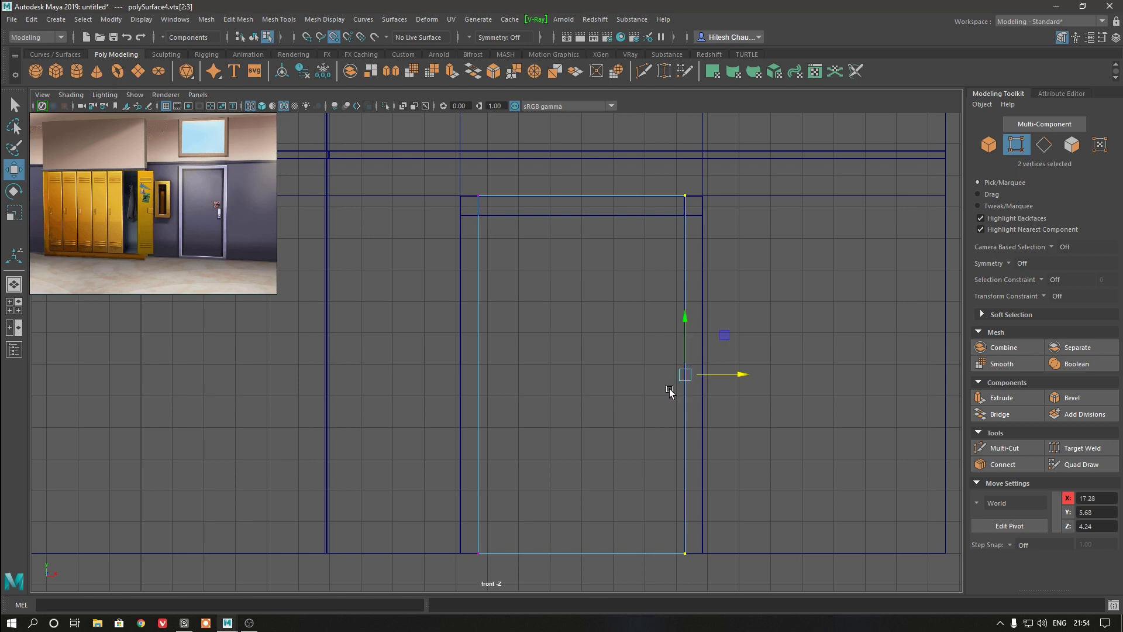
pyautogui.moveTo(460, 166); pyautogui.dragTo(696, 206)
pyautogui.moveTo(578, 138); pyautogui.dragTo(578, 249)
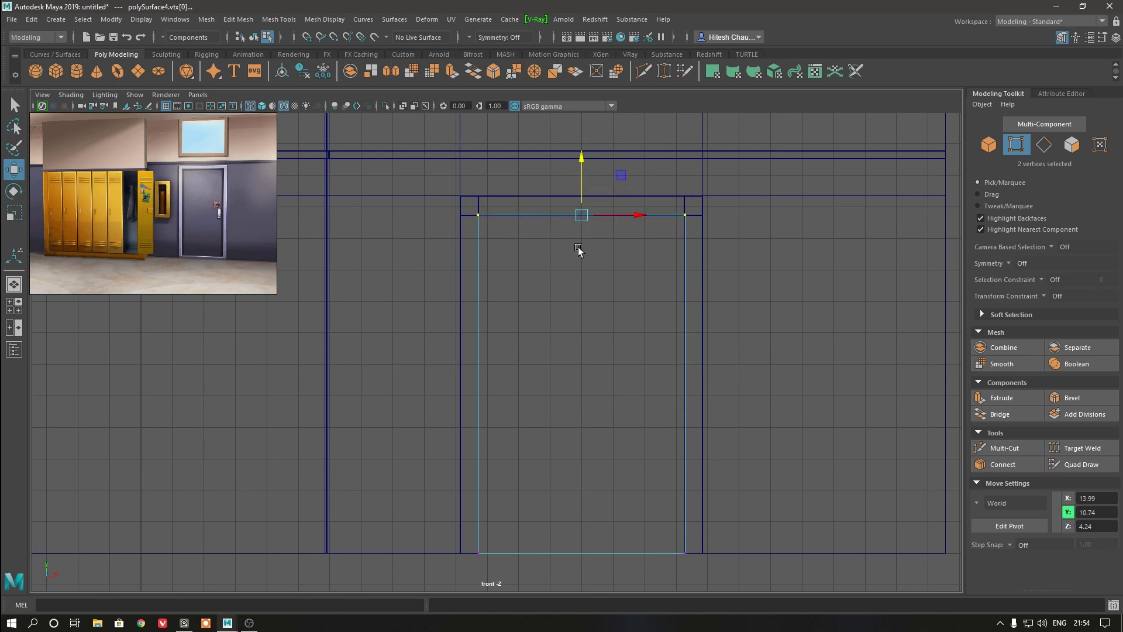
pyautogui.press('space')
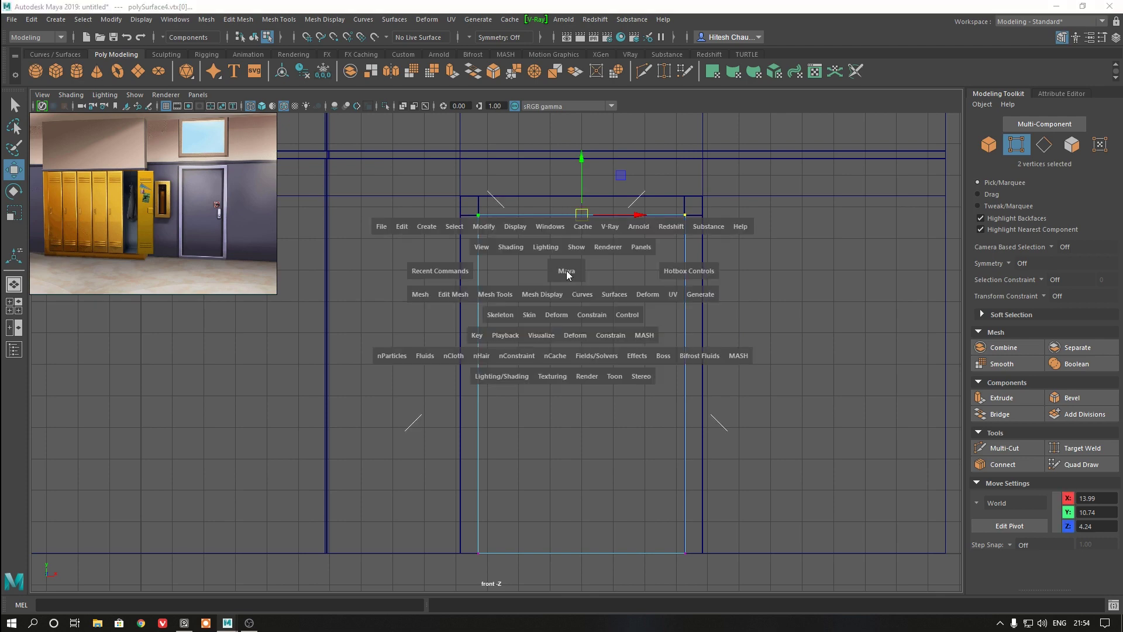
pyautogui.moveTo(566, 270); pyautogui.dragTo(669, 307)
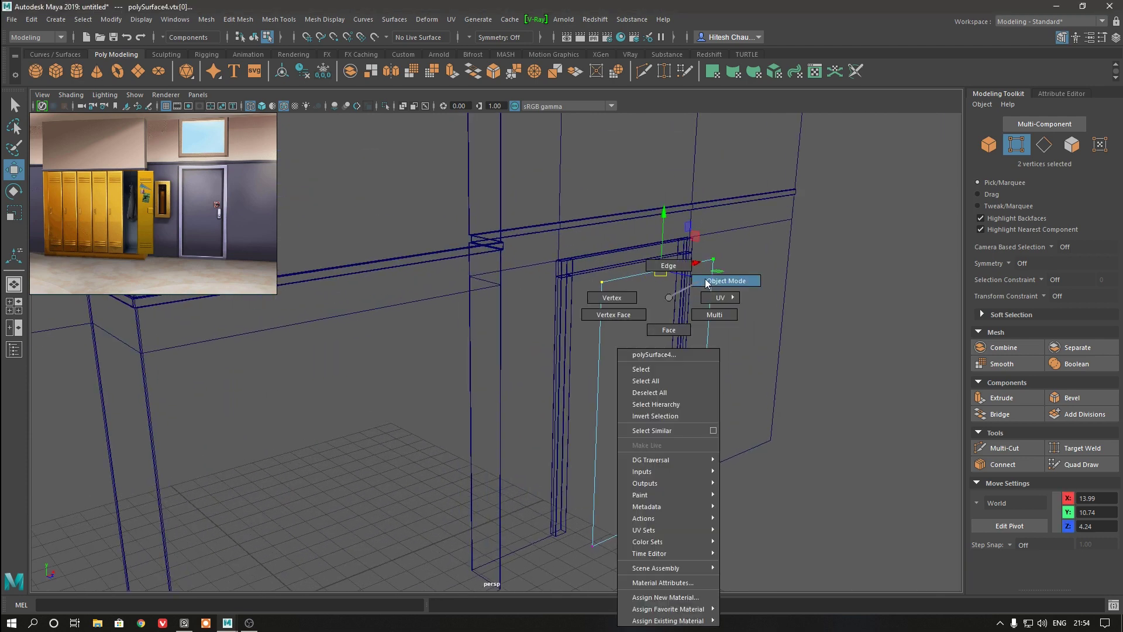
# - Extrude the door plane's face to a 0.15-unit thick panel in shaded view
pyautogui.moveTo(669, 301); pyautogui.dragTo(704, 278, button='right')
pyautogui.press('6')
pyautogui.scroll(2, 666, 386)
pyautogui.moveTo(667, 386)
pyautogui.keyDown('alt'); pyautogui.mouseDown()
pyautogui.moveTo(567, 381)
pyautogui.moveTo(589, 388)
pyautogui.moveTo(602, 351)
pyautogui.moveTo(632, 359)
pyautogui.mouseUp(); pyautogui.keyUp('alt')
pyautogui.hotkey('ctrl', 'e')
pyautogui.keyDown('alt'); pyautogui.moveTo(617, 280); pyautogui.dragTo(655, 257); pyautogui.keyUp('alt')
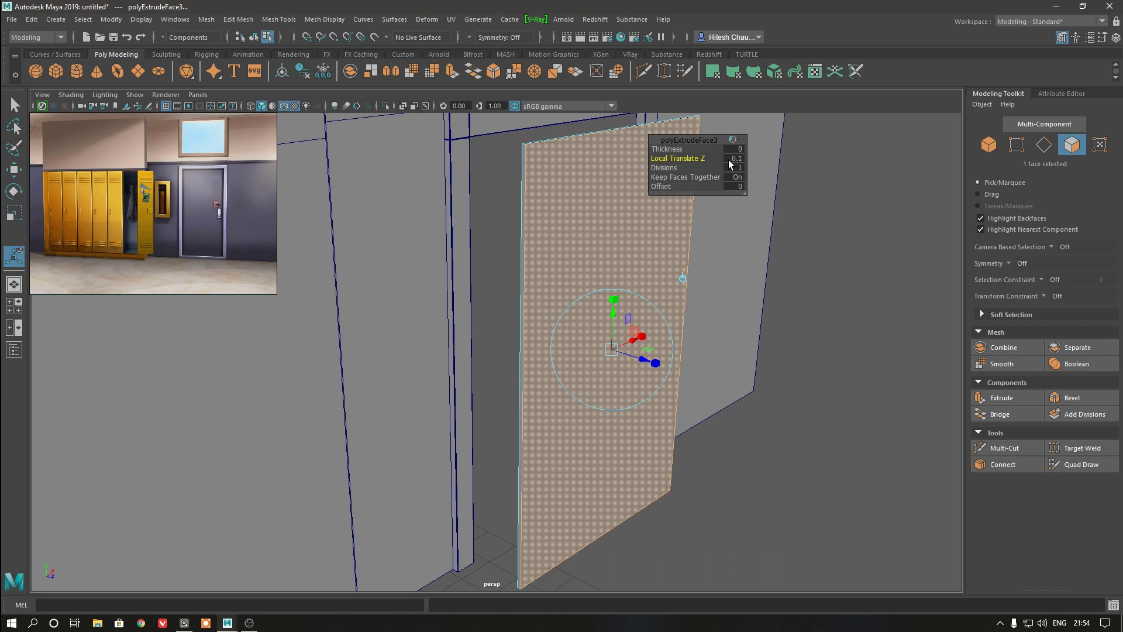
pyautogui.write('5')
pyautogui.press('Return')
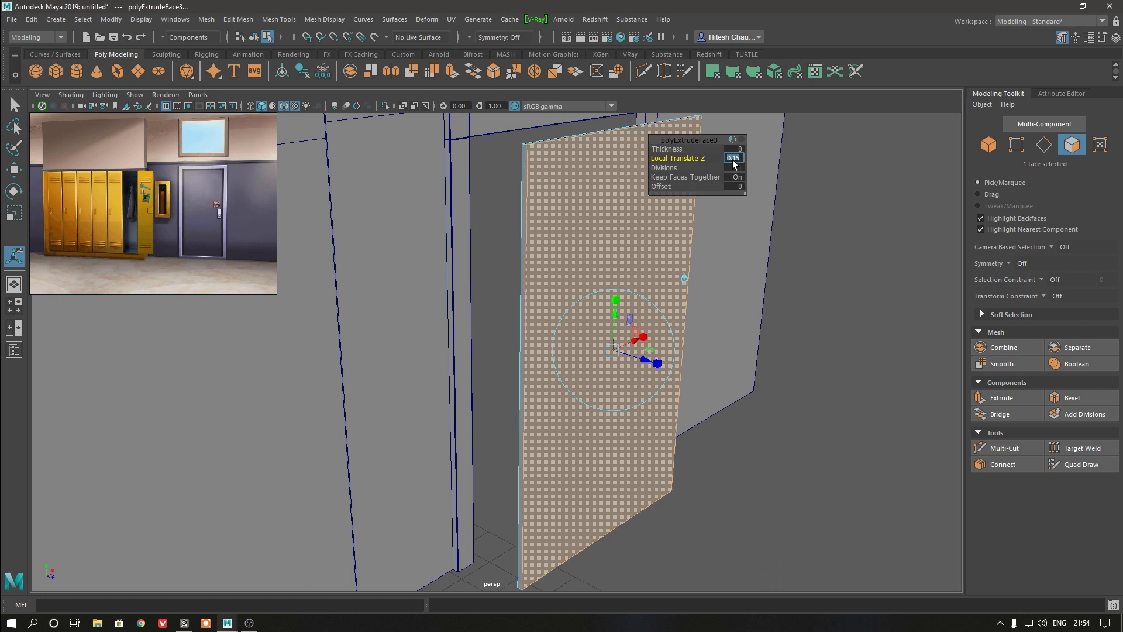
# - Switch to the Move tool, orbit around the door, and enter edge selection mode
pyautogui.press('w')
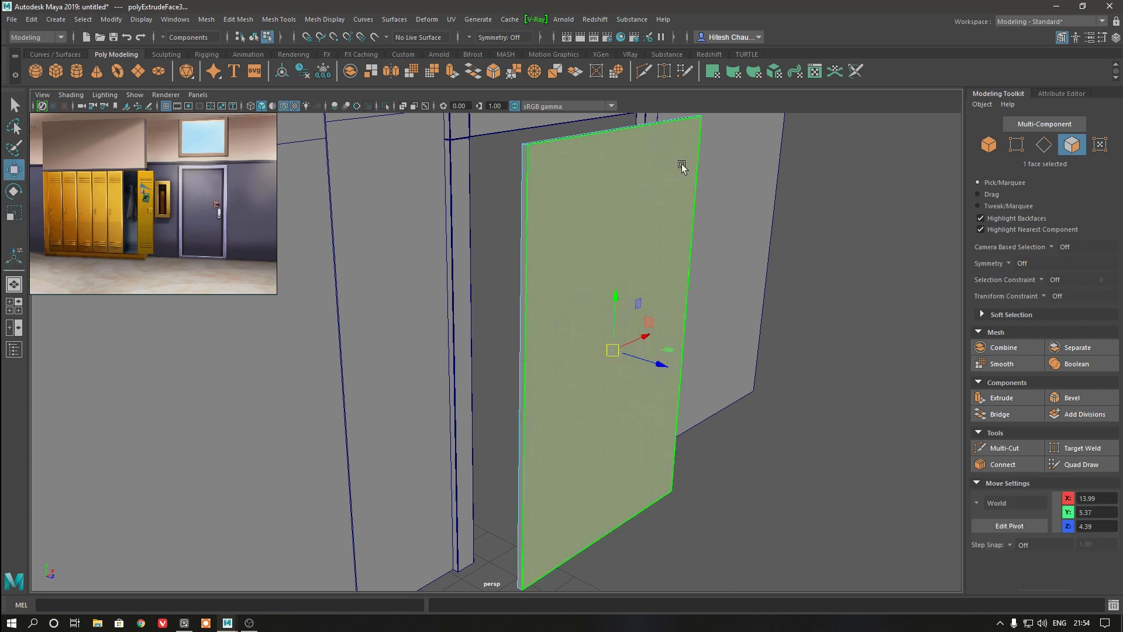
pyautogui.moveTo(573, 213); pyautogui.dragTo(634, 195, button='right')
pyautogui.keyDown('alt'); pyautogui.moveTo(624, 220); pyautogui.dragTo(616, 252); pyautogui.keyUp('alt')
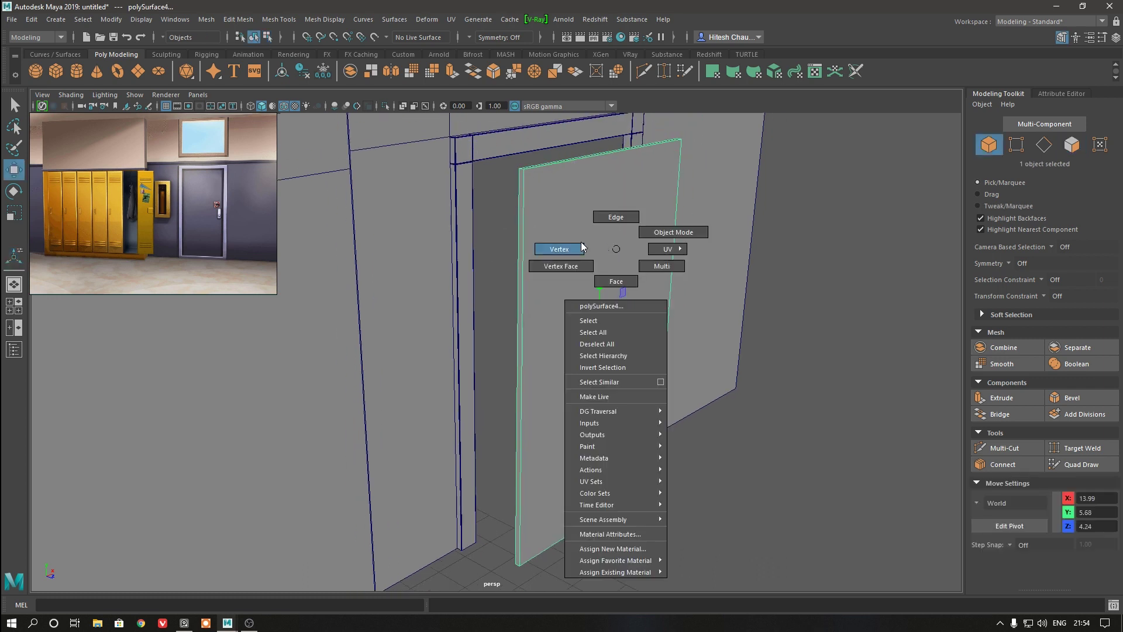
pyautogui.moveTo(616, 252); pyautogui.dragTo(555, 251, button='right')
pyautogui.keyDown('alt'); pyautogui.moveTo(579, 359); pyautogui.dragTo(509, 220); pyautogui.keyUp('alt')
pyautogui.moveTo(526, 206); pyautogui.dragTo(526, 178, button='right')
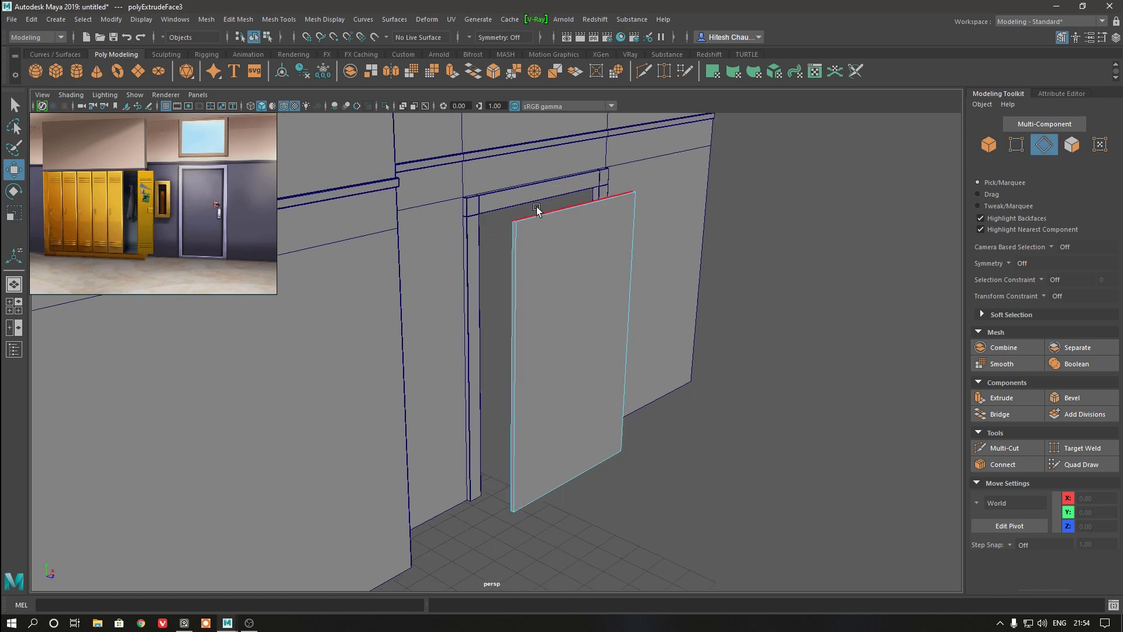
# - Bevel the door panel's edge loop with fraction 0.25 and 3 segments
pyautogui.doubleClick(562, 208)
pyautogui.scroll(5, 644, 351)
pyautogui.scroll(-3, 609, 284)
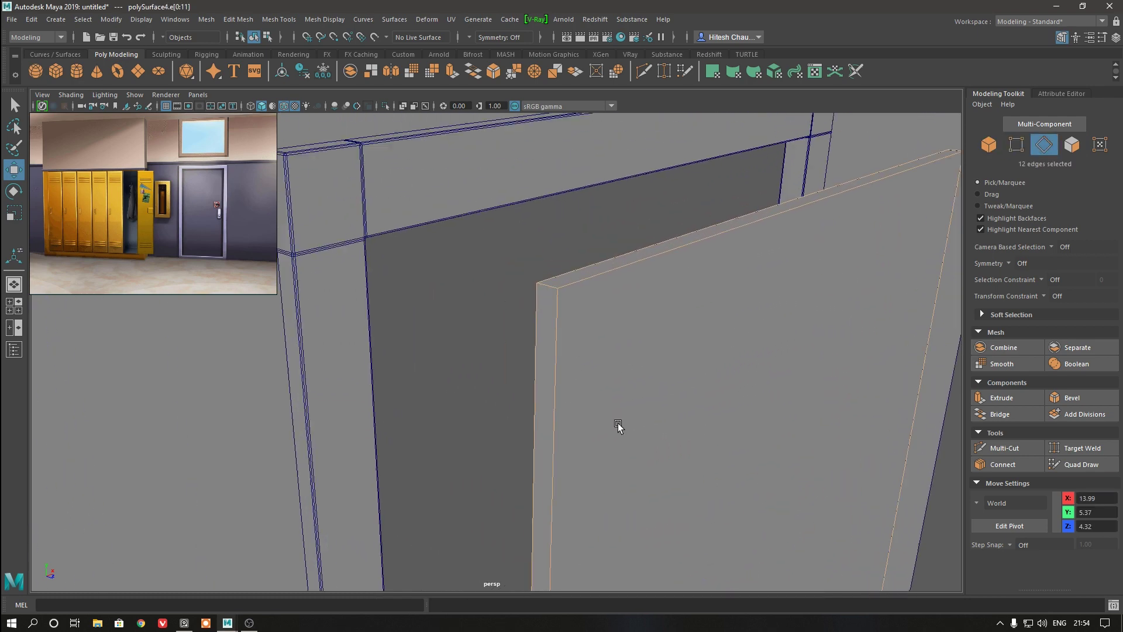
pyautogui.keyDown('alt'); pyautogui.moveTo(617, 423); pyautogui.dragTo(600, 283); pyautogui.keyUp('alt')
pyautogui.keyDown('shift'); pyautogui.moveTo(599, 282); pyautogui.dragTo(627, 275, button='right'); pyautogui.keyUp('shift')
pyautogui.keyDown('alt'); pyautogui.moveTo(626, 275); pyautogui.dragTo(650, 228); pyautogui.keyUp('alt')
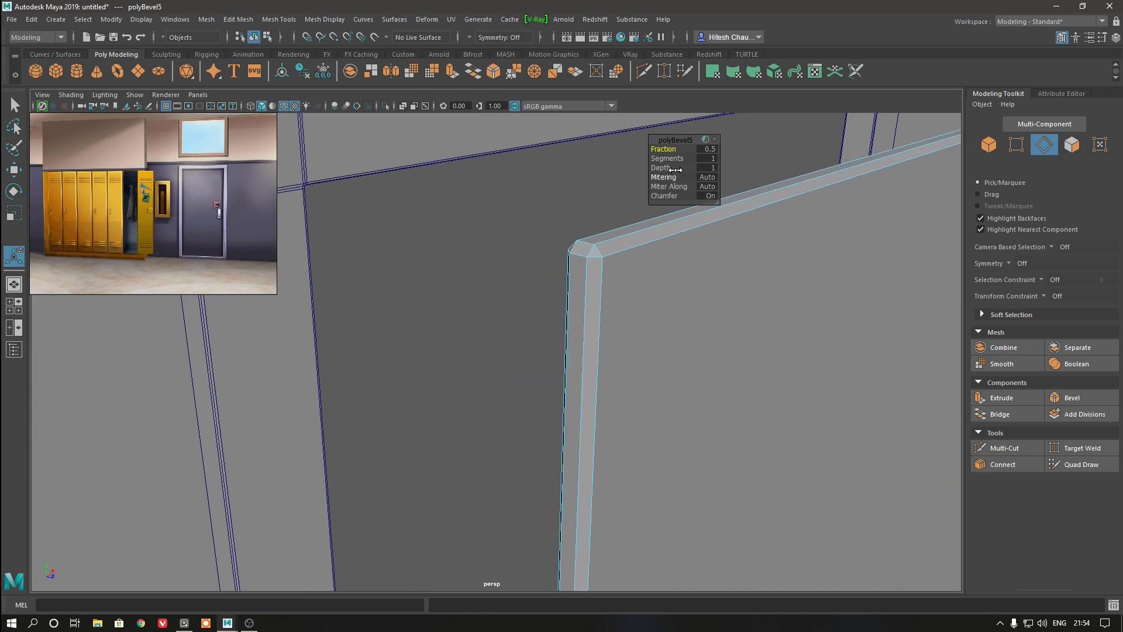
pyautogui.moveTo(669, 149); pyautogui.dragTo(655, 149)
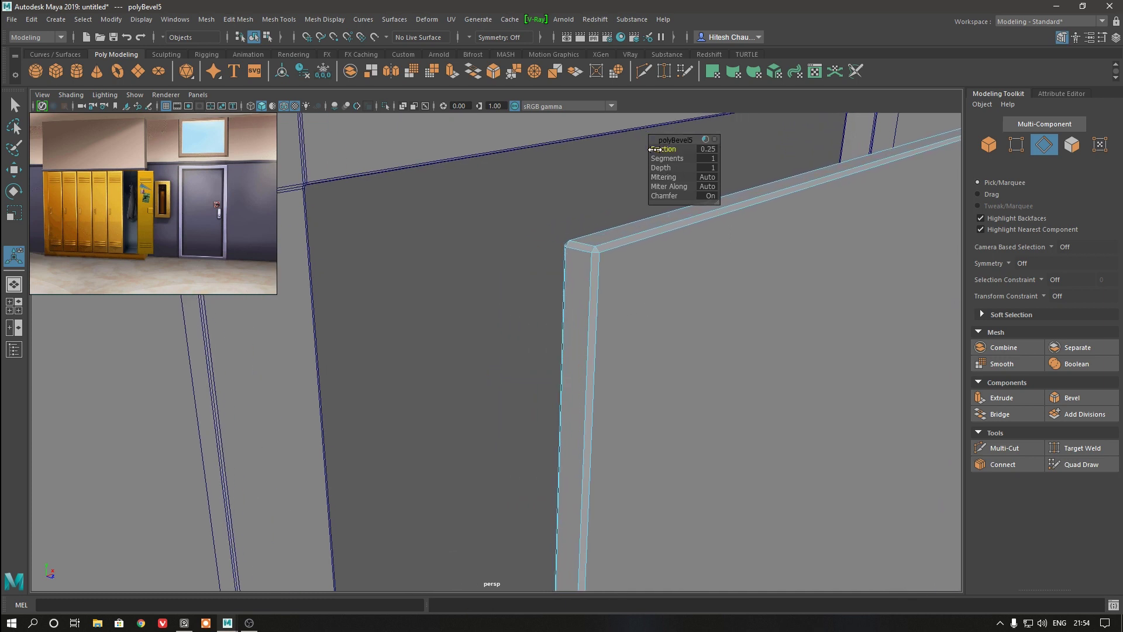
pyautogui.write('3')
pyautogui.press('Return')
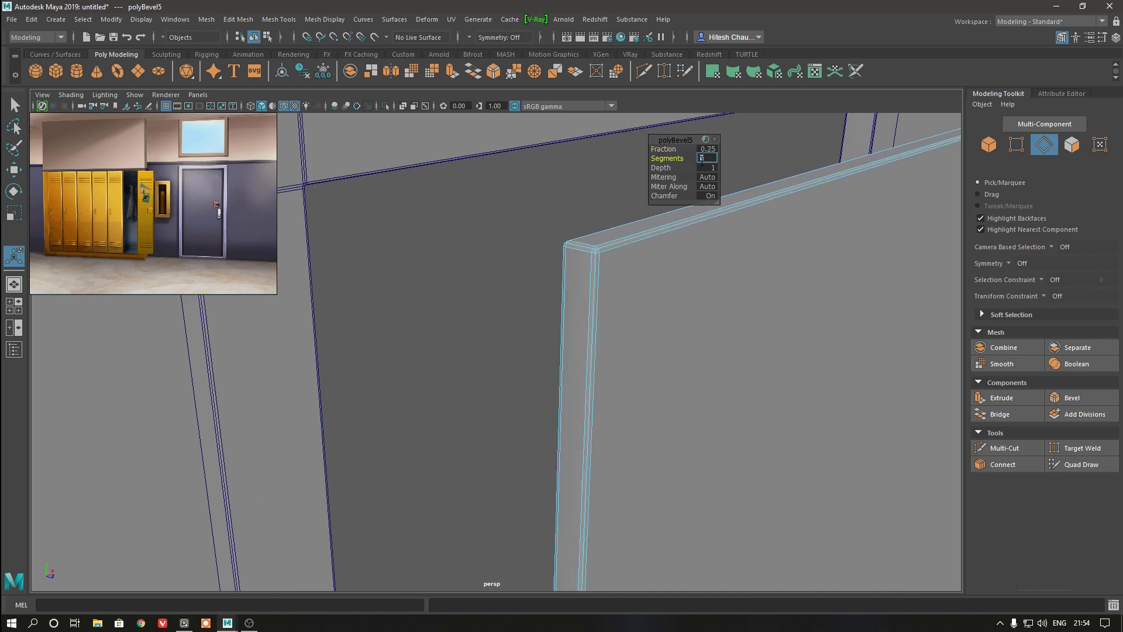
# - Return to object mode and slide the door panel back into the doorway at Z 2.51
pyautogui.press('w')
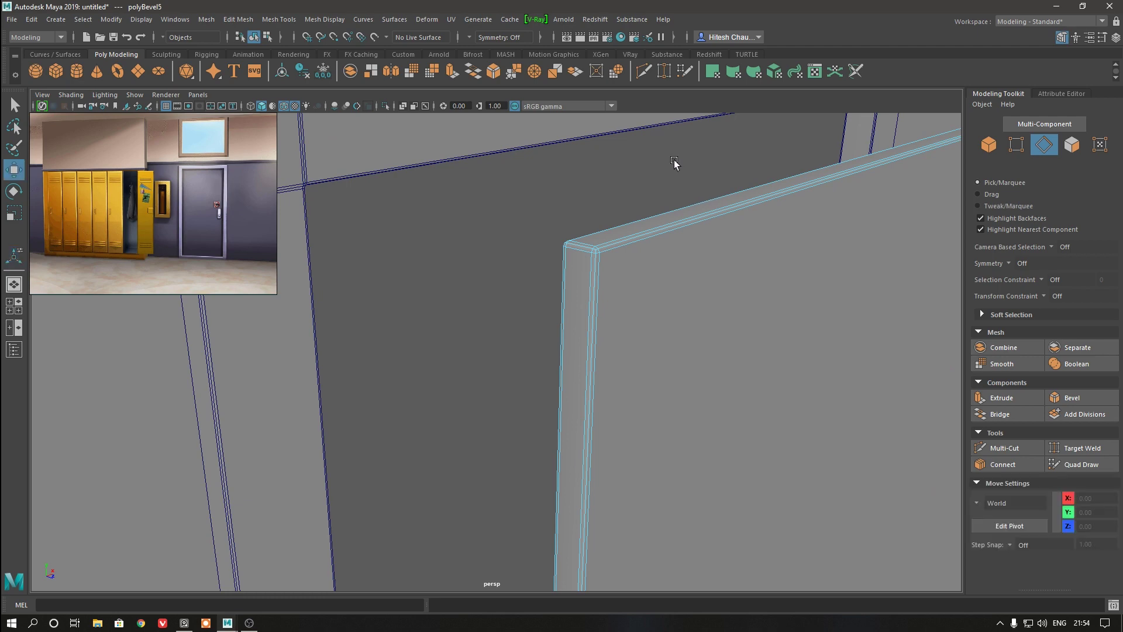
pyautogui.moveTo(673, 163); pyautogui.dragTo(684, 148, button='right')
pyautogui.scroll(-5, 720, 286)
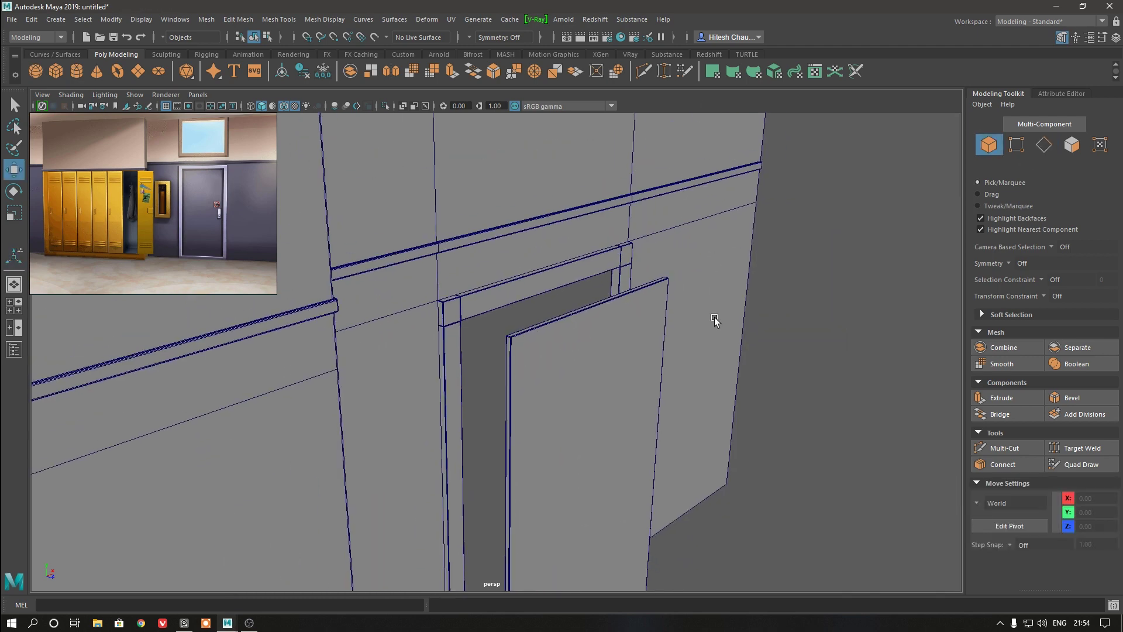
pyautogui.click(546, 486)
pyautogui.scroll(2, 663, 418)
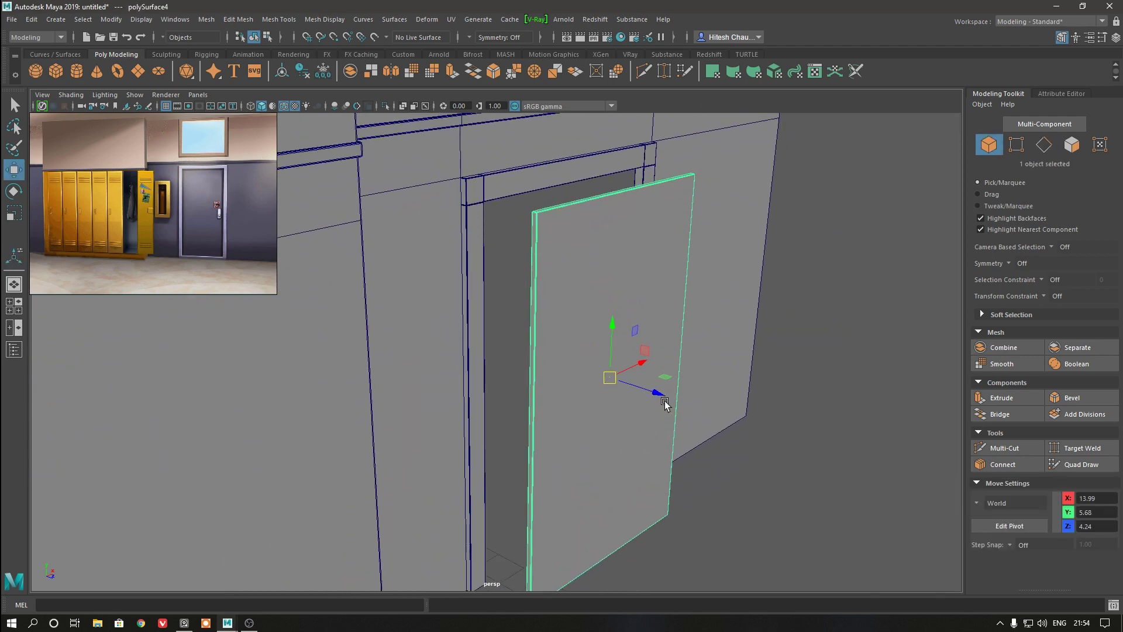
pyautogui.moveTo(664, 402)
pyautogui.mouseDown()
pyautogui.moveTo(605, 382)
pyautogui.moveTo(635, 390)
pyautogui.mouseUp()
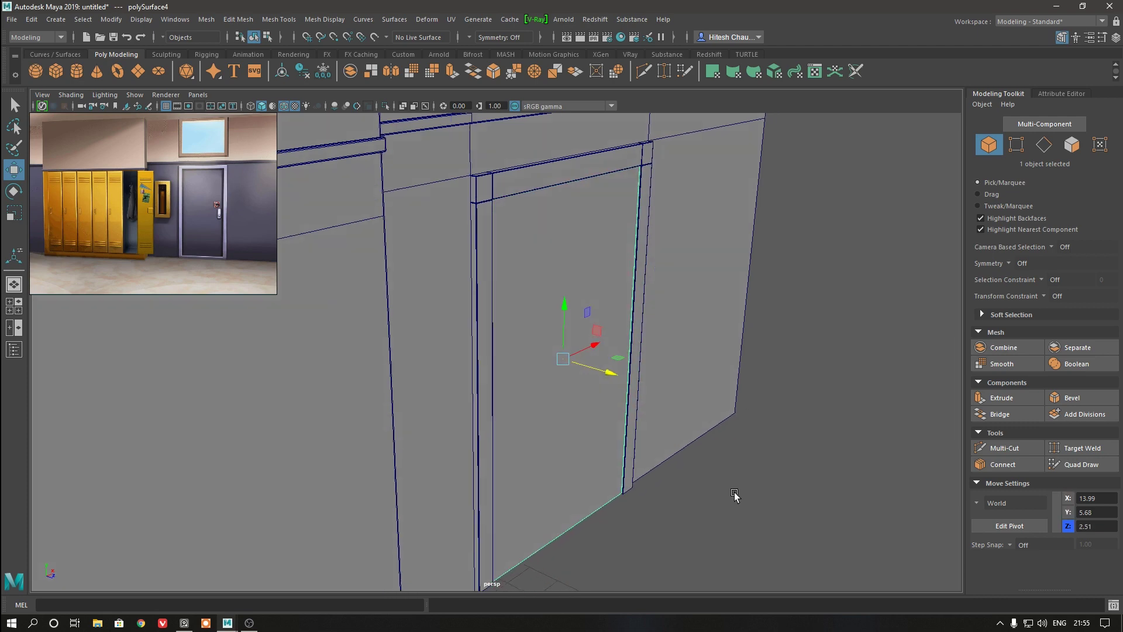
# - Orbit around to inspect the door seated in its frame, then deselect it
pyautogui.scroll(5, 760, 497)
pyautogui.scroll(3, 799, 517)
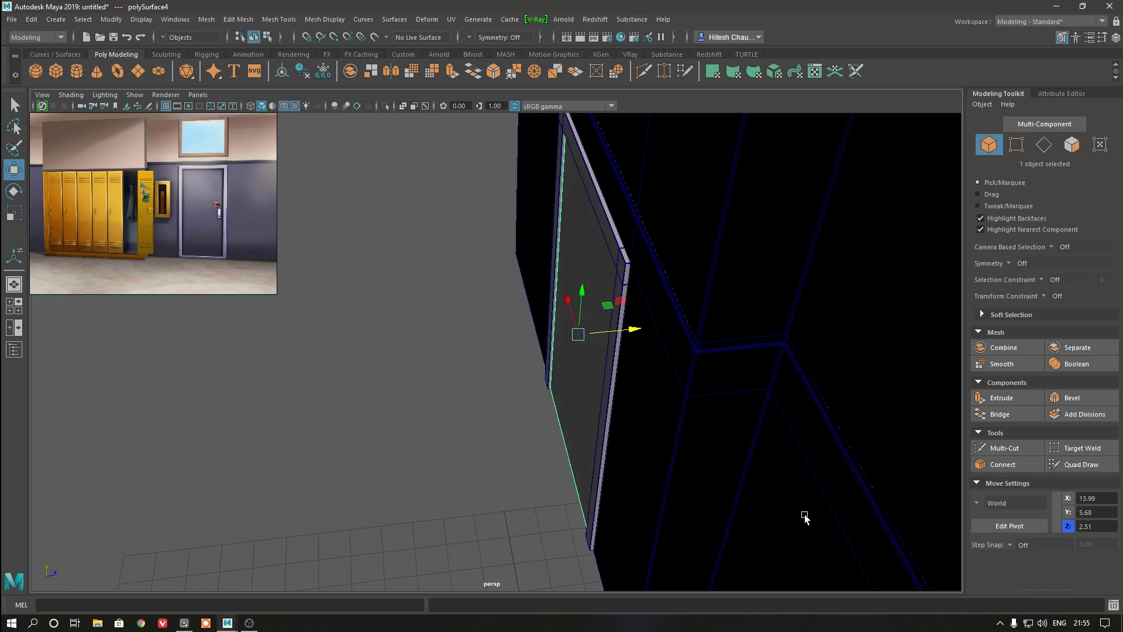
pyautogui.moveTo(799, 517)
pyautogui.keyDown('alt'); pyautogui.mouseDown()
pyautogui.moveTo(760, 431)
pyautogui.moveTo(688, 433)
pyautogui.mouseUp(); pyautogui.keyUp('alt')
pyautogui.scroll(2, 690, 404)
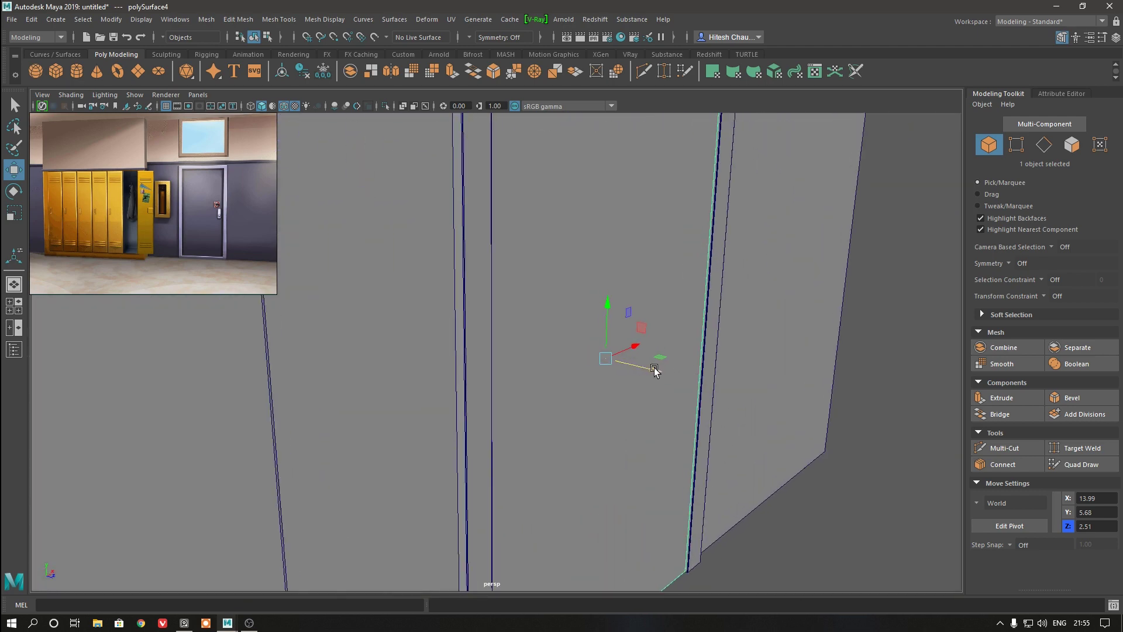
pyautogui.moveTo(654, 370); pyautogui.dragTo(653, 370)
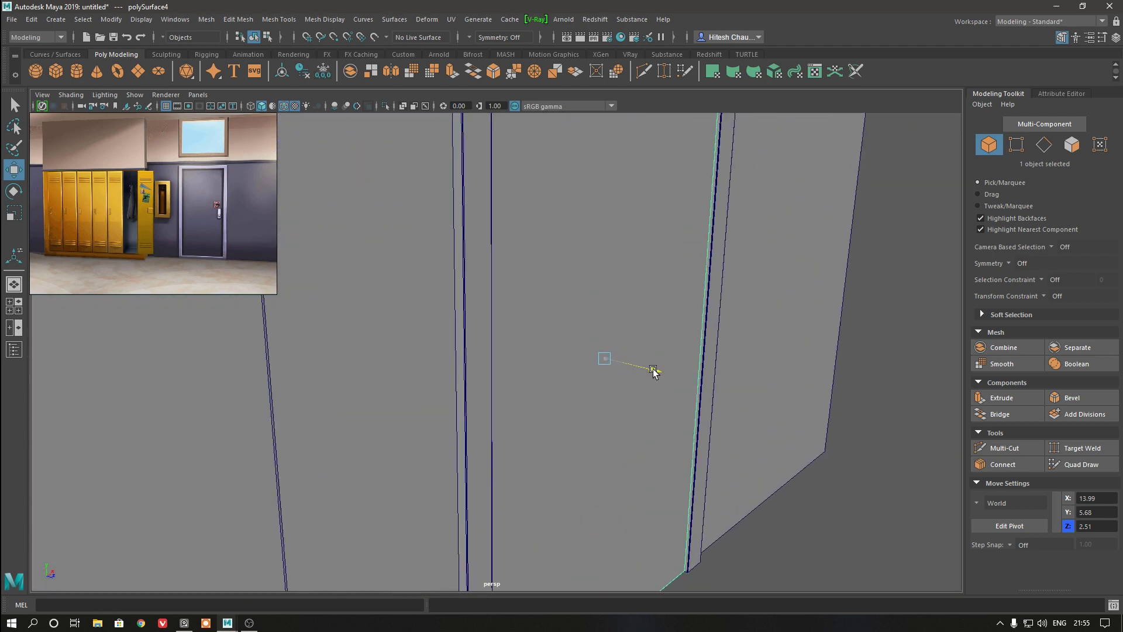
pyautogui.keyDown('alt'); pyautogui.moveTo(620, 412); pyautogui.dragTo(685, 422); pyautogui.keyUp('alt')
pyautogui.scroll(-5, 686, 422)
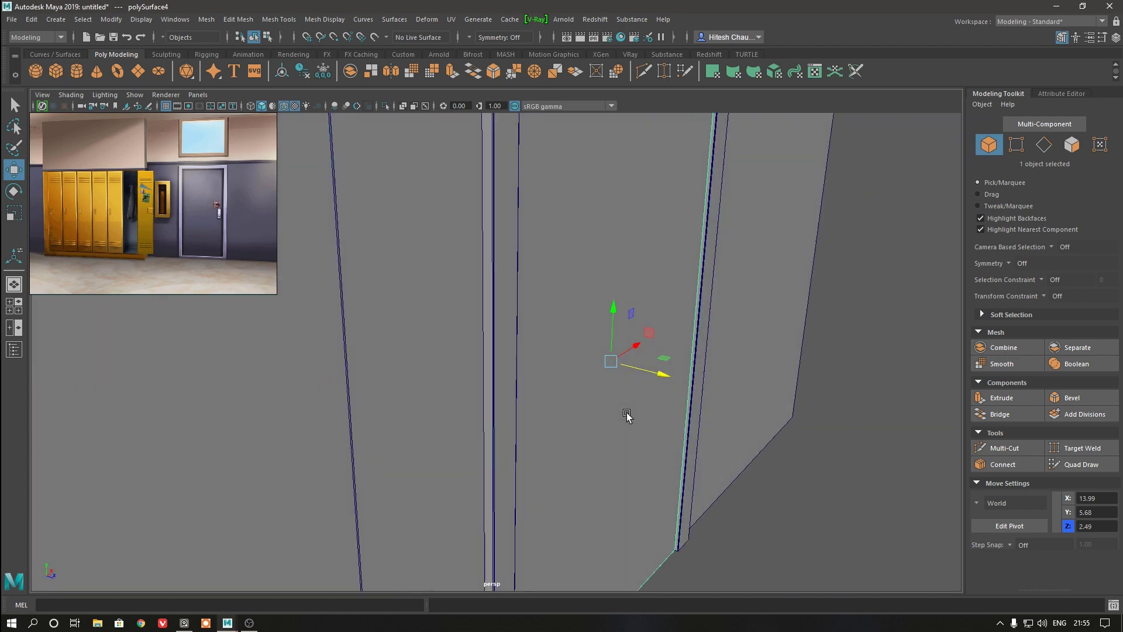
pyautogui.click(852, 376)
pyautogui.keyDown('alt'); pyautogui.moveTo(852, 376); pyautogui.dragTo(807, 331); pyautogui.keyUp('alt')
pyautogui.scroll(2, 711, 329)
pyautogui.scroll(-2, 712, 330)
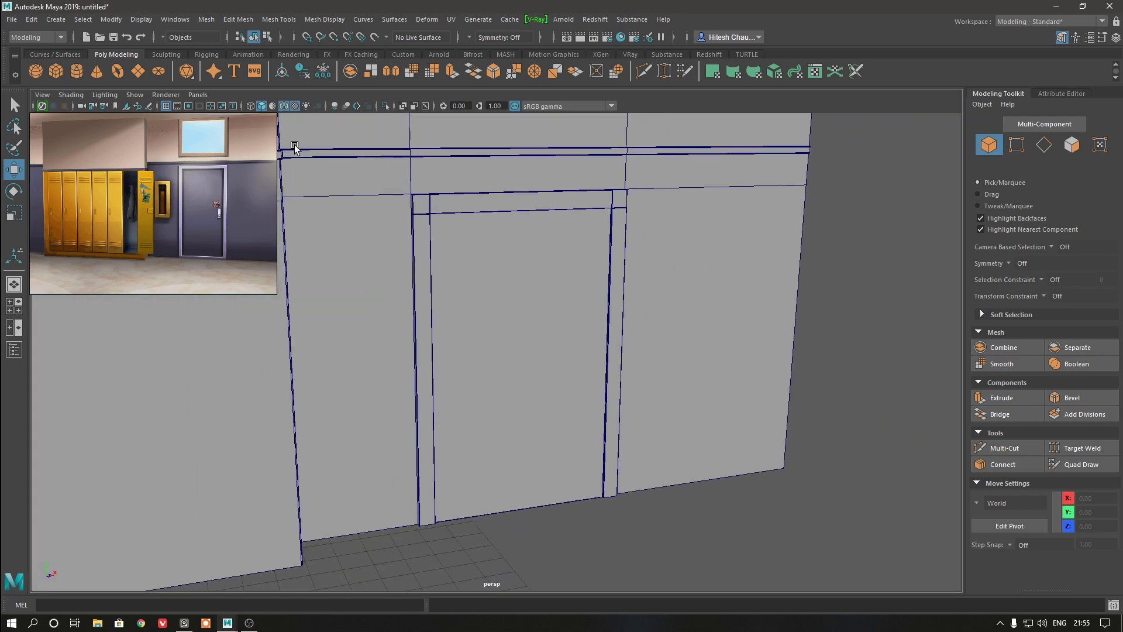
# - Turn off Wireframe on Shaded, select the wall, and view it straight on
pyautogui.click(284, 105)
pyautogui.moveTo(449, 333)
pyautogui.keyDown('alt'); pyautogui.mouseDown()
pyautogui.moveTo(402, 231)
pyautogui.moveTo(339, 243)
pyautogui.moveTo(399, 252)
pyautogui.moveTo(500, 297)
pyautogui.moveTo(542, 259)
pyautogui.moveTo(651, 272)
pyautogui.moveTo(659, 260)
pyautogui.moveTo(660, 319)
pyautogui.moveTo(587, 414)
pyautogui.moveTo(597, 444)
pyautogui.moveTo(466, 421)
pyautogui.moveTo(528, 410)
pyautogui.mouseUp(); pyautogui.keyUp('alt')
pyautogui.click(527, 293)
pyautogui.keyDown('alt'); pyautogui.moveTo(527, 293); pyautogui.dragTo(602, 374); pyautogui.keyUp('alt')
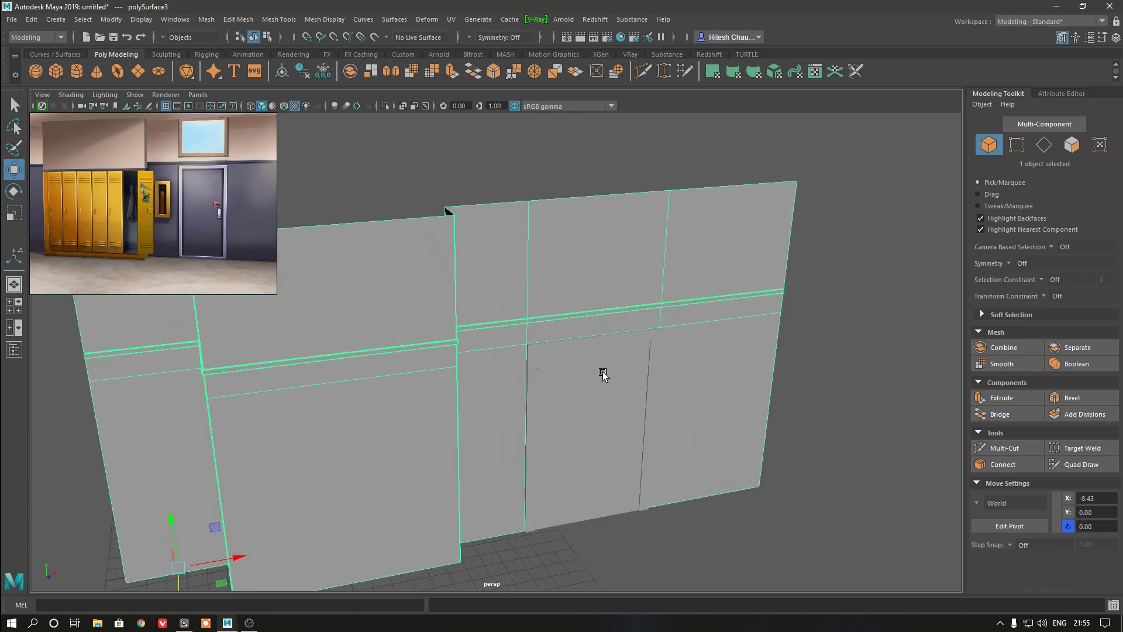
pyautogui.keyDown('alt'); pyautogui.moveTo(602, 374); pyautogui.dragTo(561, 465, button='right'); pyautogui.keyUp('alt')
pyautogui.moveTo(561, 465)
pyautogui.keyDown('alt'); pyautogui.mouseDown()
pyautogui.moveTo(549, 461)
pyautogui.moveTo(556, 381)
pyautogui.moveTo(545, 381)
pyautogui.moveTo(557, 434)
pyautogui.moveTo(536, 326)
pyautogui.moveTo(565, 336)
pyautogui.mouseUp(); pyautogui.keyUp('alt')
# - Inset the upper wall face above the doorway, extrude it into a recess, and extract it
pyautogui.rightClick(565, 336)
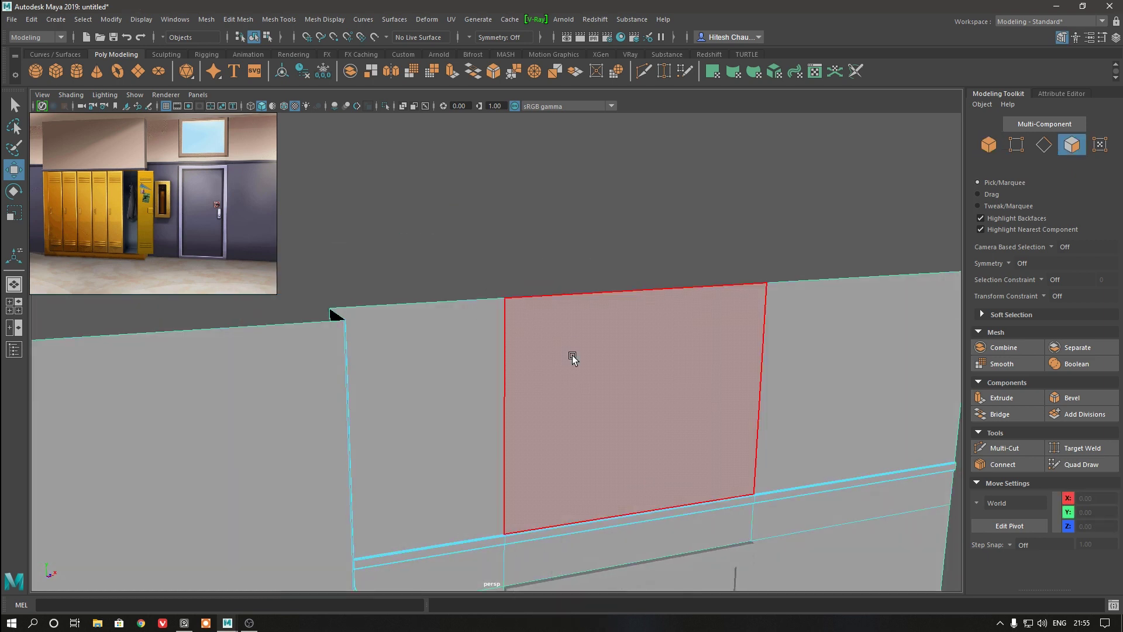
pyautogui.click(602, 384)
pyautogui.press('r')
pyautogui.hotkey('ctrl', 'e')
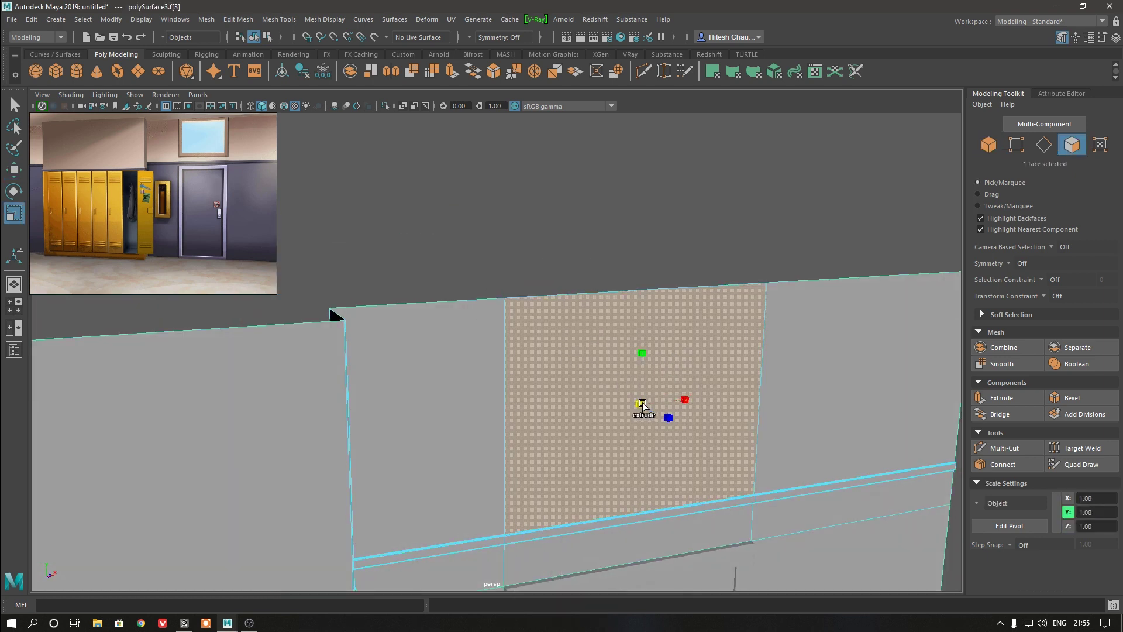
pyautogui.moveTo(641, 404)
pyautogui.mouseDown()
pyautogui.moveTo(580, 422)
pyautogui.moveTo(620, 471)
pyautogui.mouseUp()
pyautogui.hotkey('ctrl', 'e')
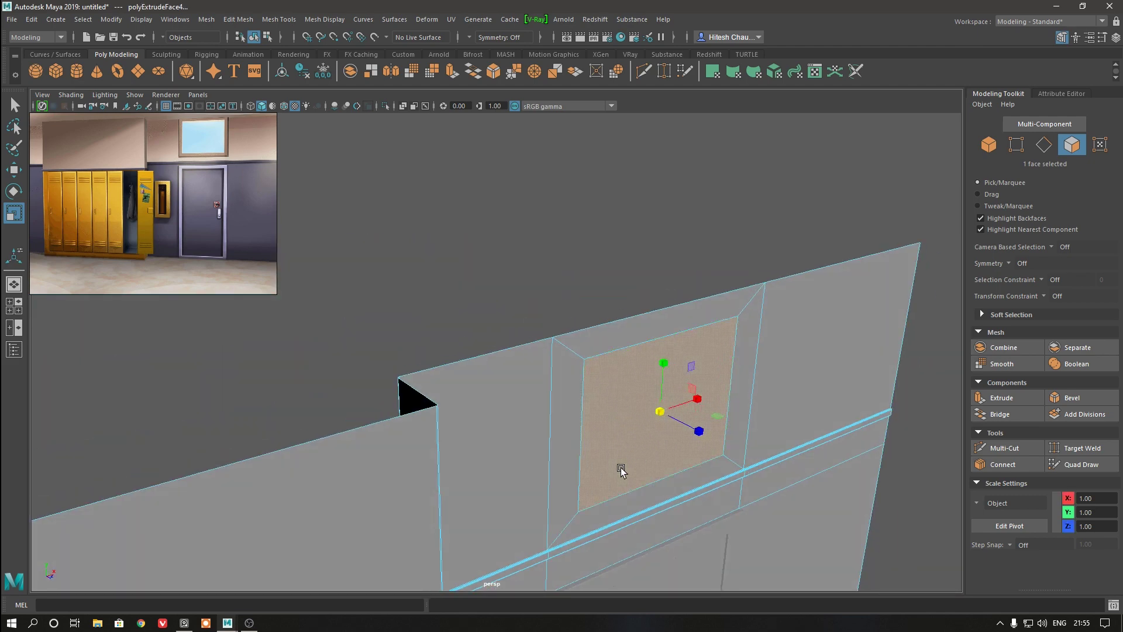
pyautogui.press('w')
pyautogui.keyDown('shift'); pyautogui.moveTo(642, 409); pyautogui.dragTo(640, 550, button='right'); pyautogui.keyUp('shift')
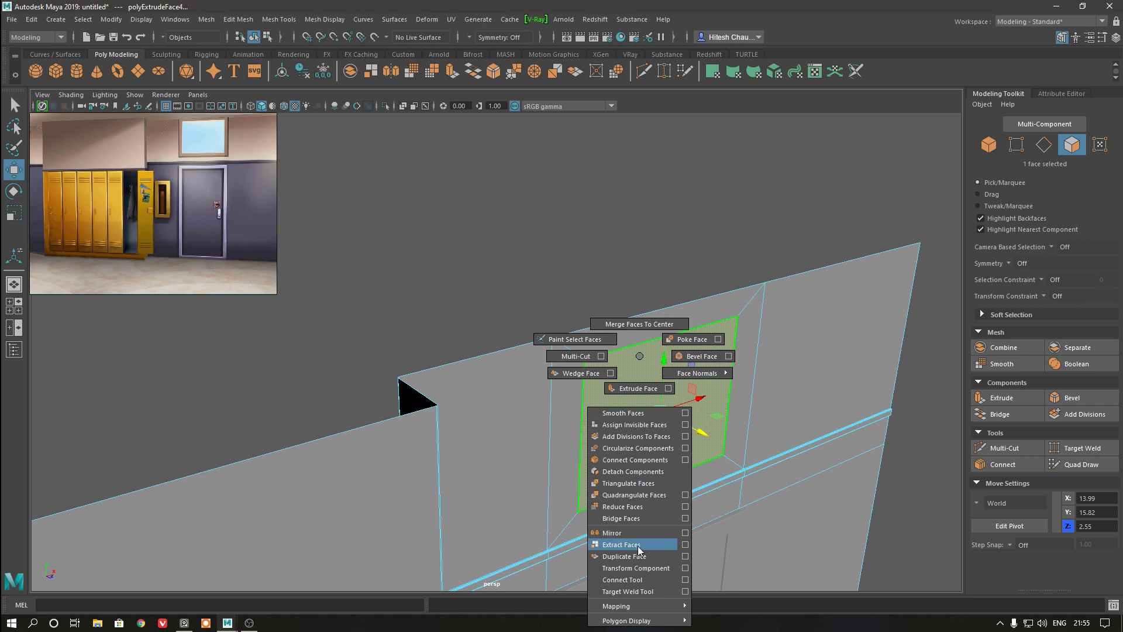
pyautogui.moveTo(595, 241); pyautogui.dragTo(628, 242, button='right')
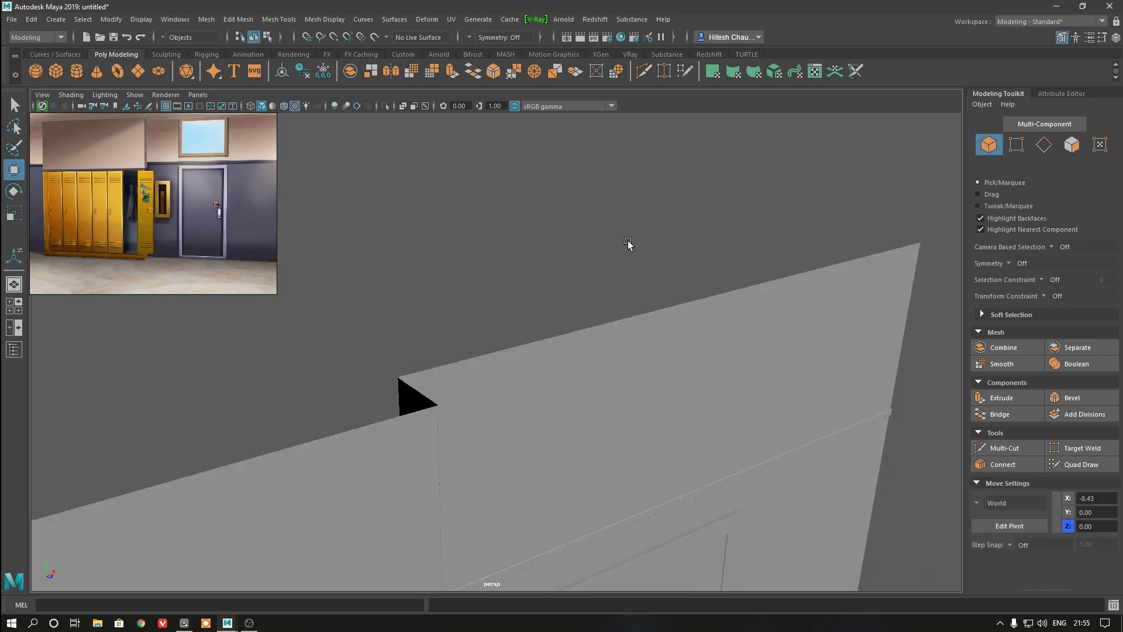
# - Center the extracted window face's pivot, restore wireframe, and move it back into the recess at Z 2.63
pyautogui.click(644, 402)
pyautogui.press('space')
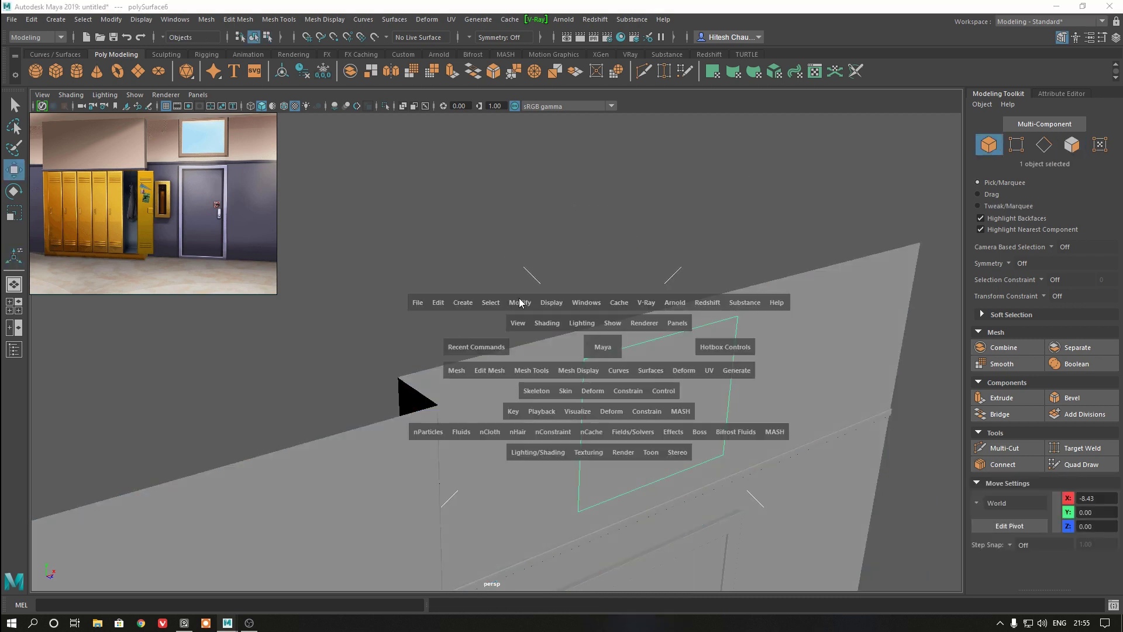
pyautogui.moveTo(519, 303); pyautogui.dragTo(536, 380)
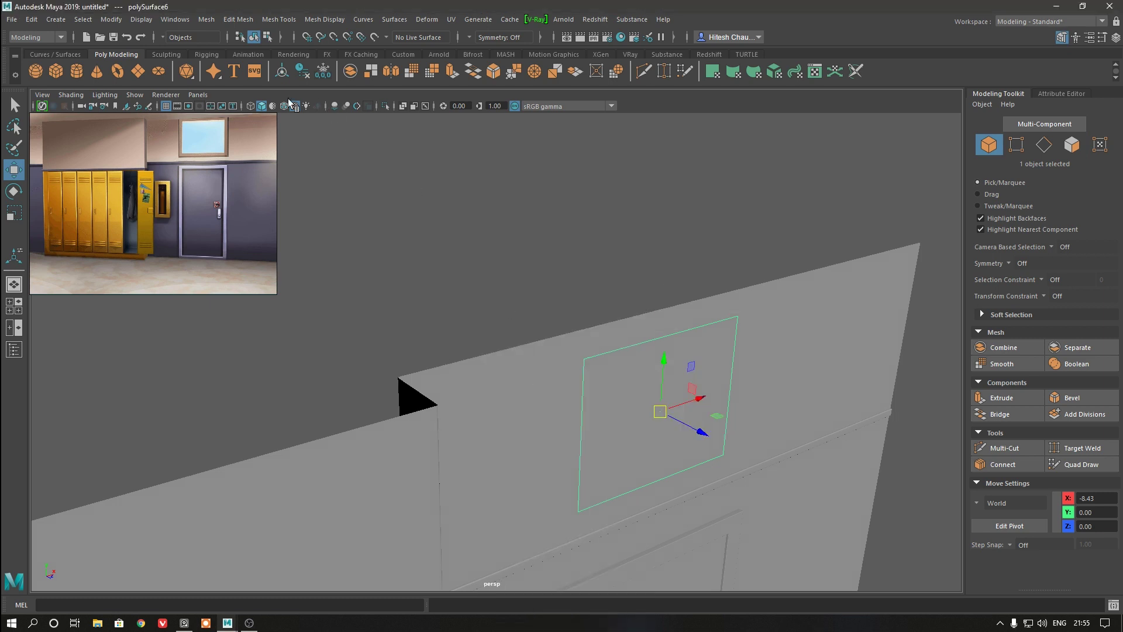
pyautogui.click(284, 106)
pyautogui.moveTo(444, 328)
pyautogui.keyDown('alt'); pyautogui.mouseDown()
pyautogui.moveTo(638, 316)
pyautogui.moveTo(706, 375)
pyautogui.mouseUp(); pyautogui.keyUp('alt')
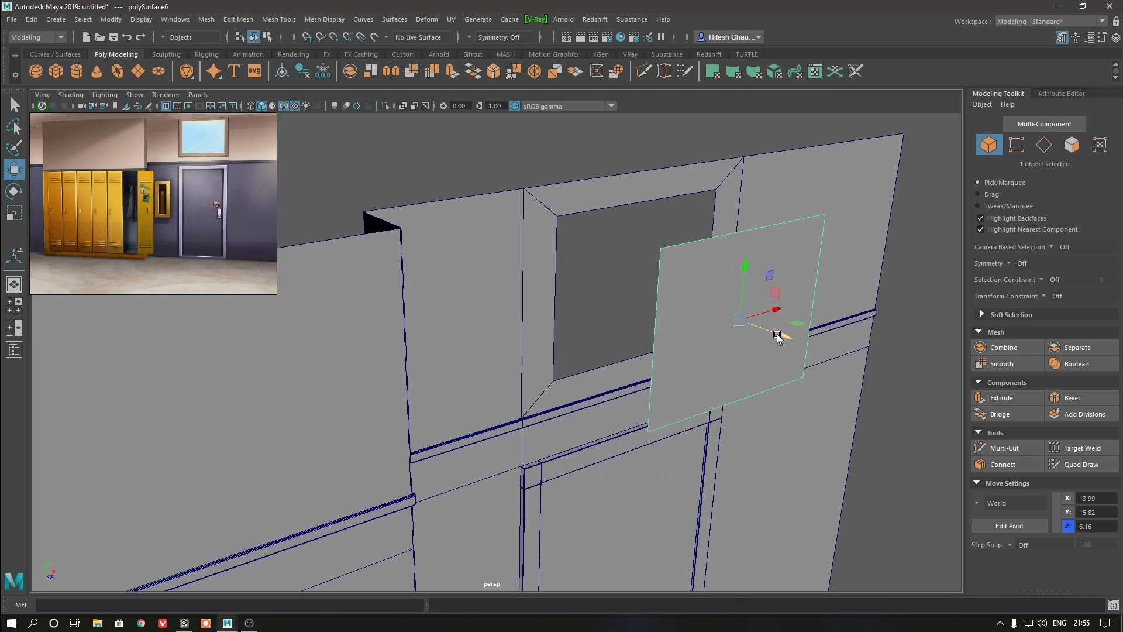
pyautogui.moveTo(776, 336); pyautogui.dragTo(665, 288)
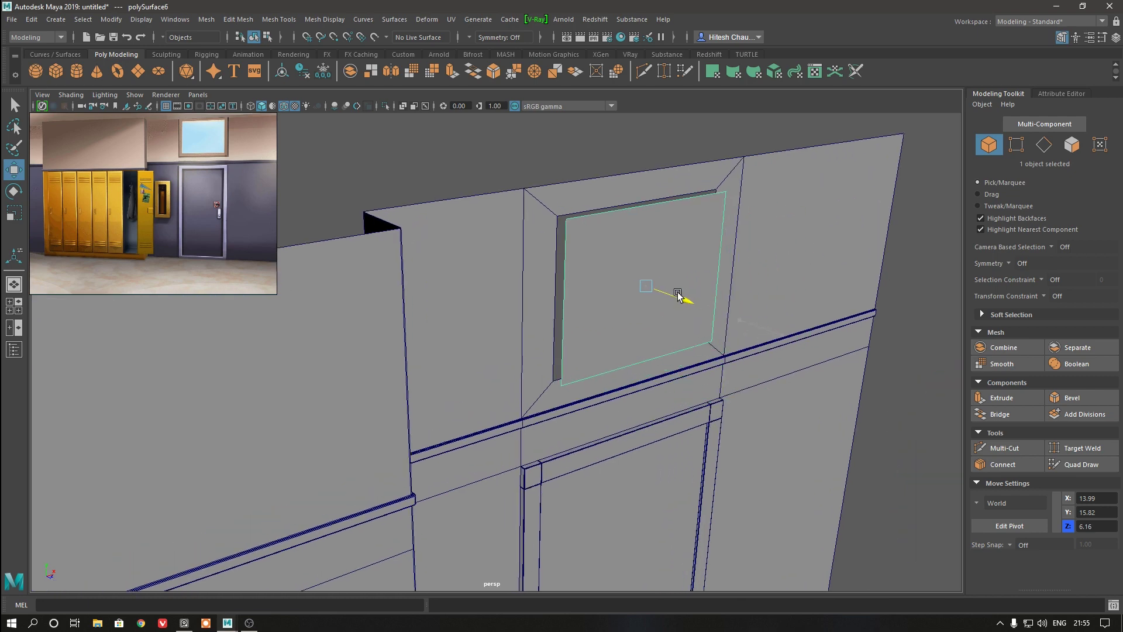
pyautogui.scroll(2, 670, 301)
pyautogui.scroll(2, 666, 311)
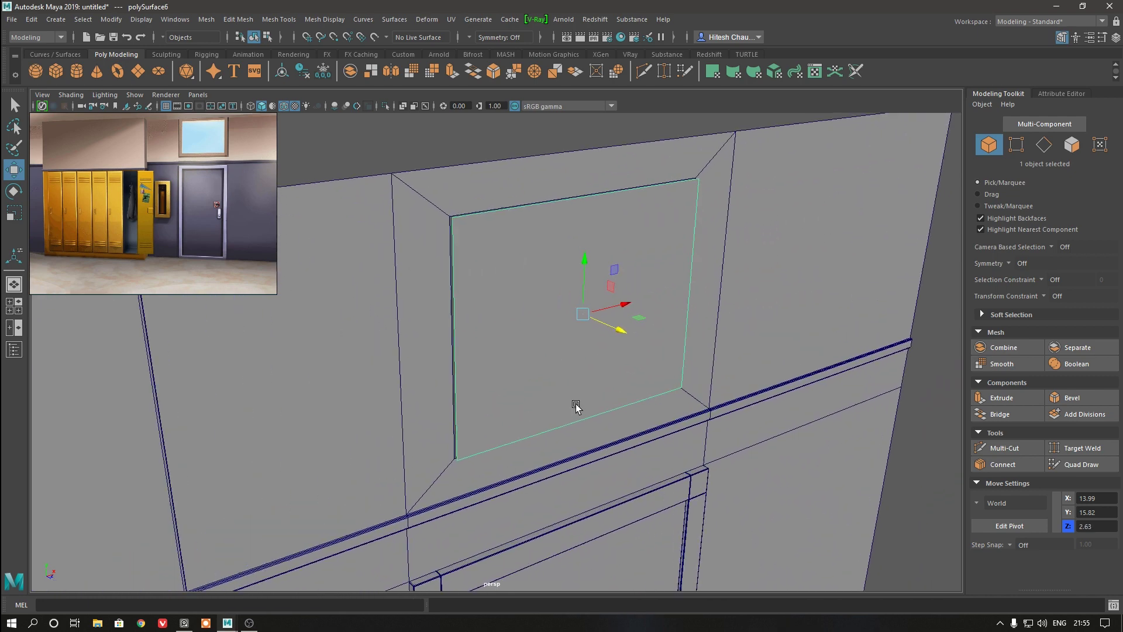
pyautogui.rightClick(572, 289)
# - Inset the window panel's face into a border and delete the centre face
pyautogui.click(572, 322)
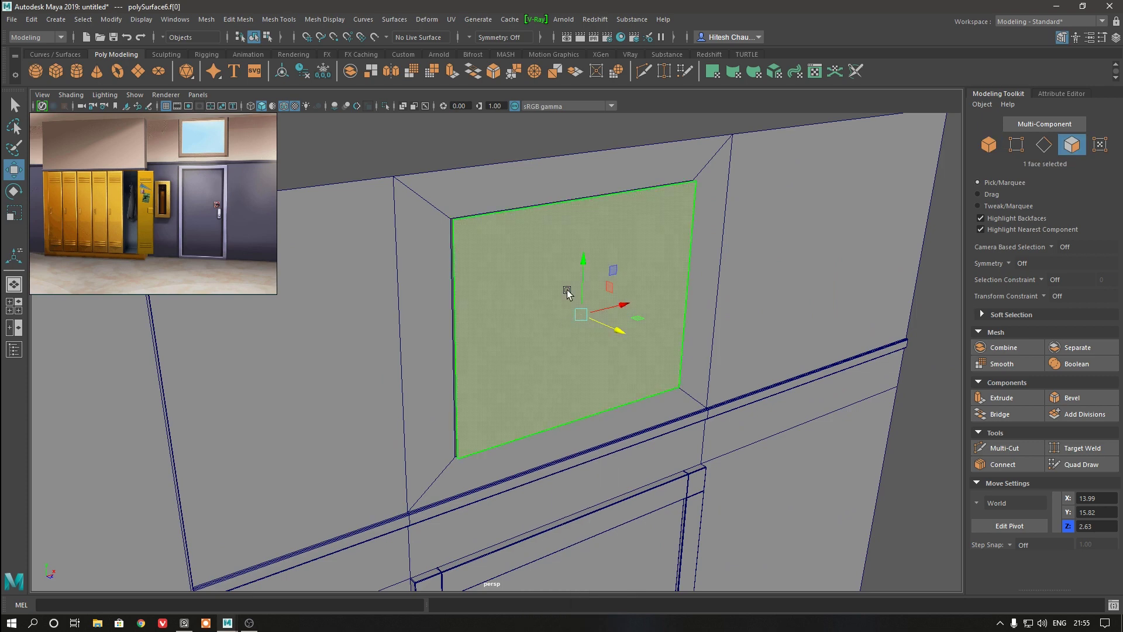
pyautogui.press('r')
pyautogui.moveTo(579, 315)
pyautogui.keyDown('shift'); pyautogui.mouseDown()
pyautogui.moveTo(525, 291)
pyautogui.moveTo(550, 300)
pyautogui.mouseUp(); pyautogui.keyUp('shift')
pyautogui.press('w')
pyautogui.press('r')
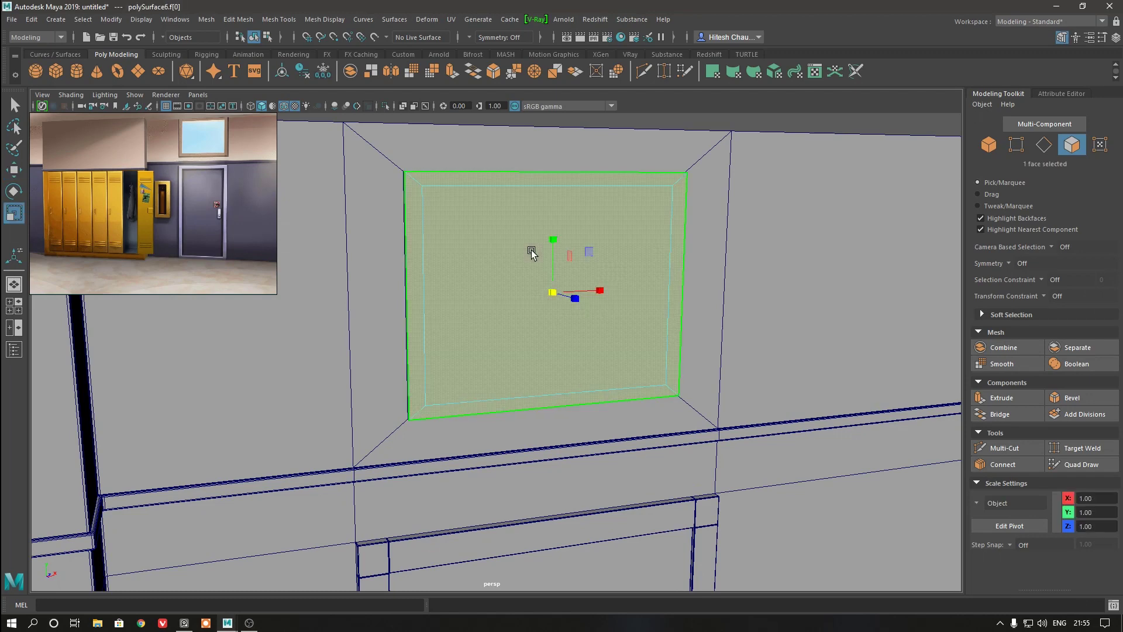
pyautogui.press('Delete')
# - Extrude the four frame faces with a thickness of 0.1
pyautogui.rightClick(524, 233)
pyautogui.click(547, 212)
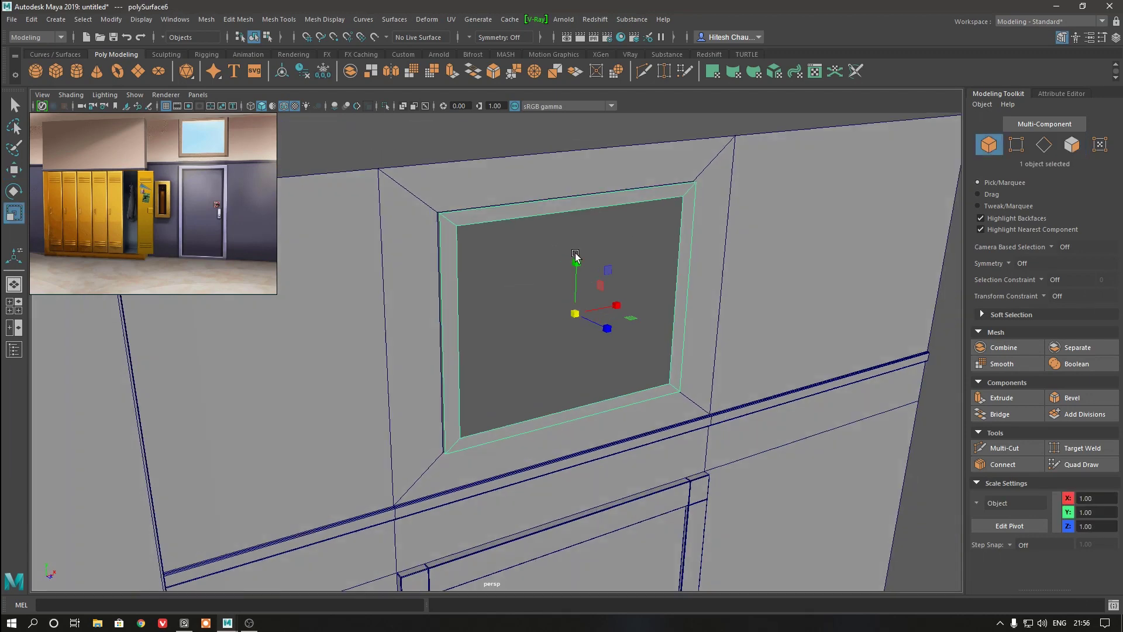
pyautogui.keyDown('alt'); pyautogui.moveTo(547, 212); pyautogui.dragTo(591, 286); pyautogui.keyUp('alt')
pyautogui.press('w')
pyautogui.hotkey('ctrl', 'e')
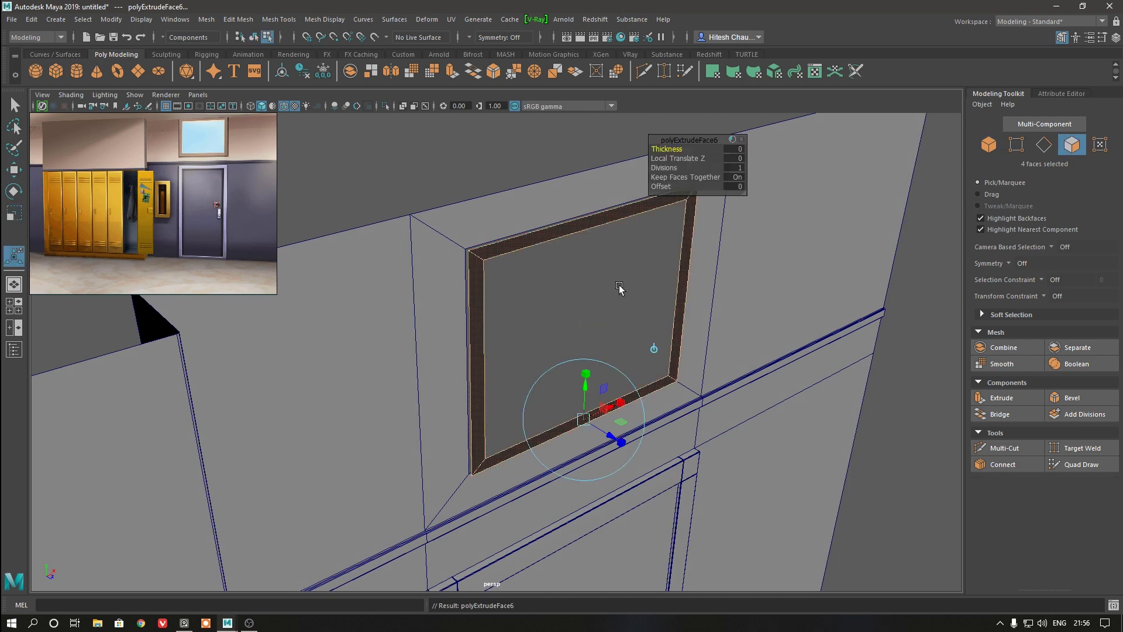
pyautogui.moveTo(667, 149); pyautogui.dragTo(693, 150)
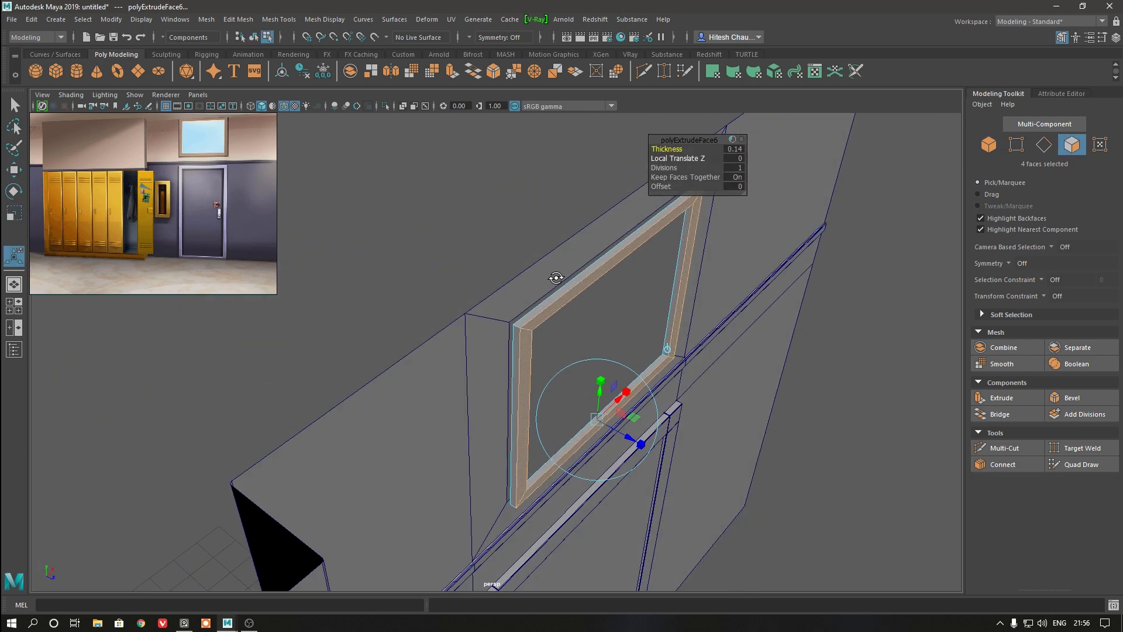
pyautogui.moveTo(555, 275)
pyautogui.keyDown('alt'); pyautogui.mouseDown()
pyautogui.moveTo(537, 244)
pyautogui.moveTo(566, 306)
pyautogui.mouseUp(); pyautogui.keyUp('alt')
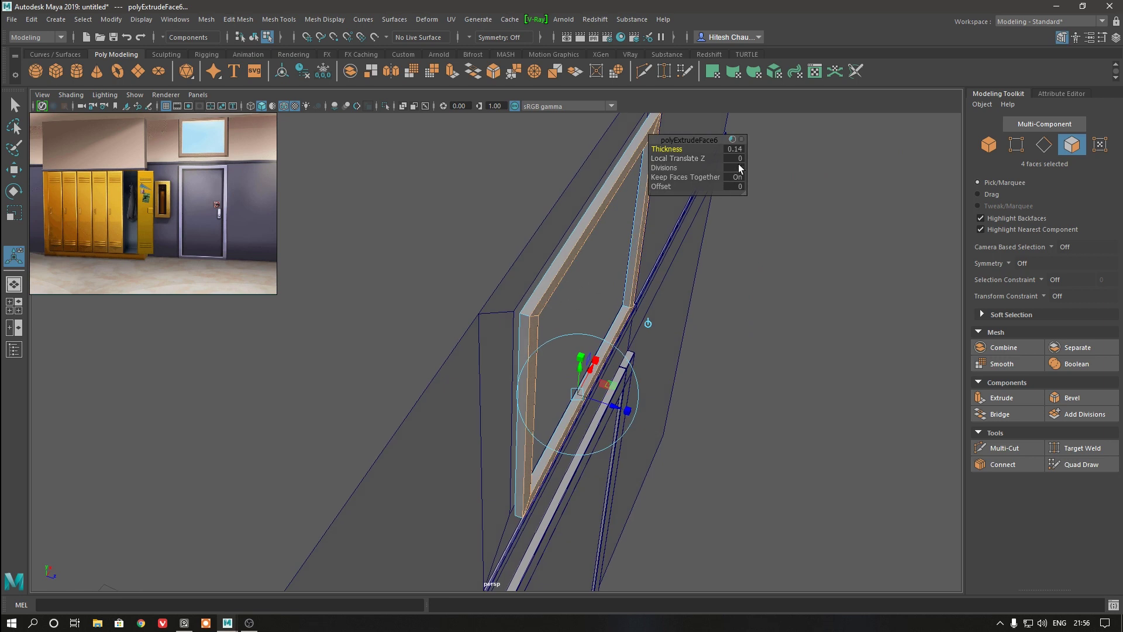
pyautogui.write('.1')
pyautogui.press('Return')
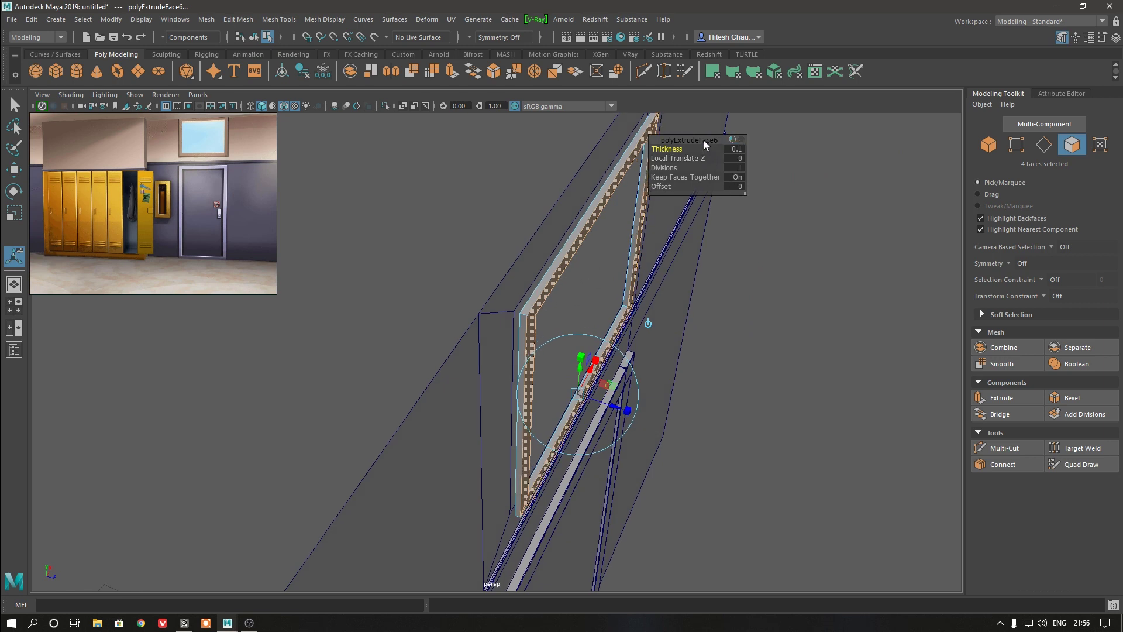
# - Switch to edge mode and select the window frame's edges
pyautogui.press('w')
pyautogui.rightClick(602, 209)
pyautogui.click(601, 173)
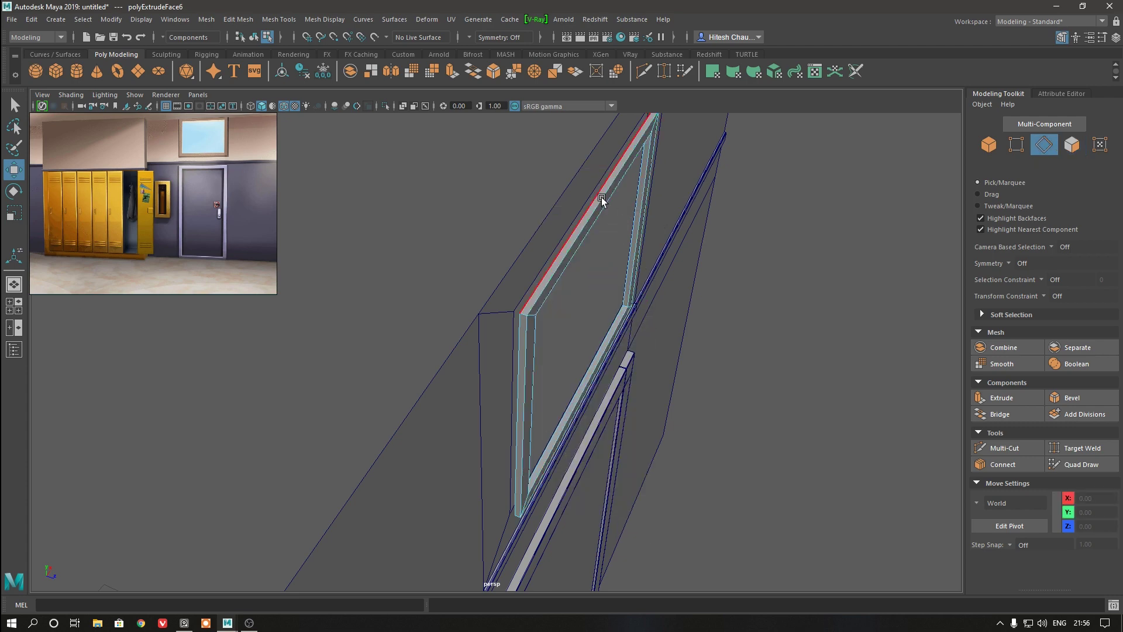
pyautogui.keyDown('alt'); pyautogui.moveTo(602, 196); pyautogui.dragTo(445, 195); pyautogui.keyUp('alt')
pyautogui.moveTo(668, 370)
pyautogui.keyDown('alt'); pyautogui.mouseDown()
pyautogui.moveTo(622, 326)
pyautogui.moveTo(664, 314)
pyautogui.moveTo(656, 406)
pyautogui.mouseUp(); pyautogui.keyUp('alt')
pyautogui.scroll(3, 643, 439)
# - Bevel the frame edges with fraction 0.14 and 2 segments
pyautogui.keyDown('alt'); pyautogui.moveTo(629, 468); pyautogui.dragTo(534, 270); pyautogui.keyUp('alt')
pyautogui.keyDown('shift'); pyautogui.moveTo(534, 271); pyautogui.dragTo(570, 269, button='right'); pyautogui.keyUp('shift')
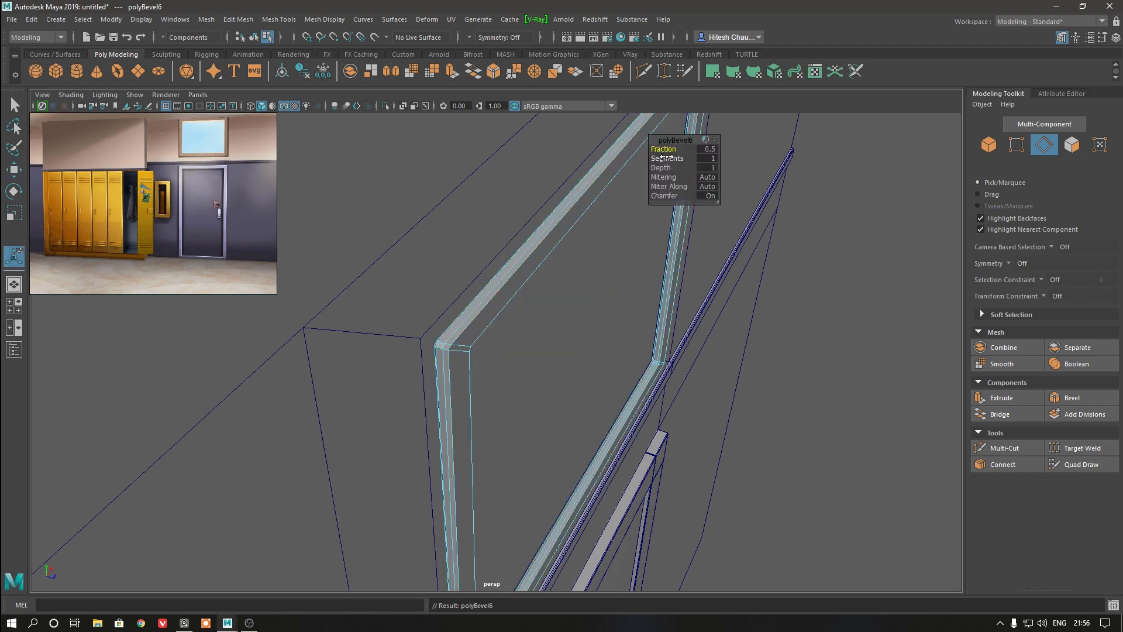
pyautogui.scroll(3, 665, 157)
pyautogui.scroll(3, 669, 147)
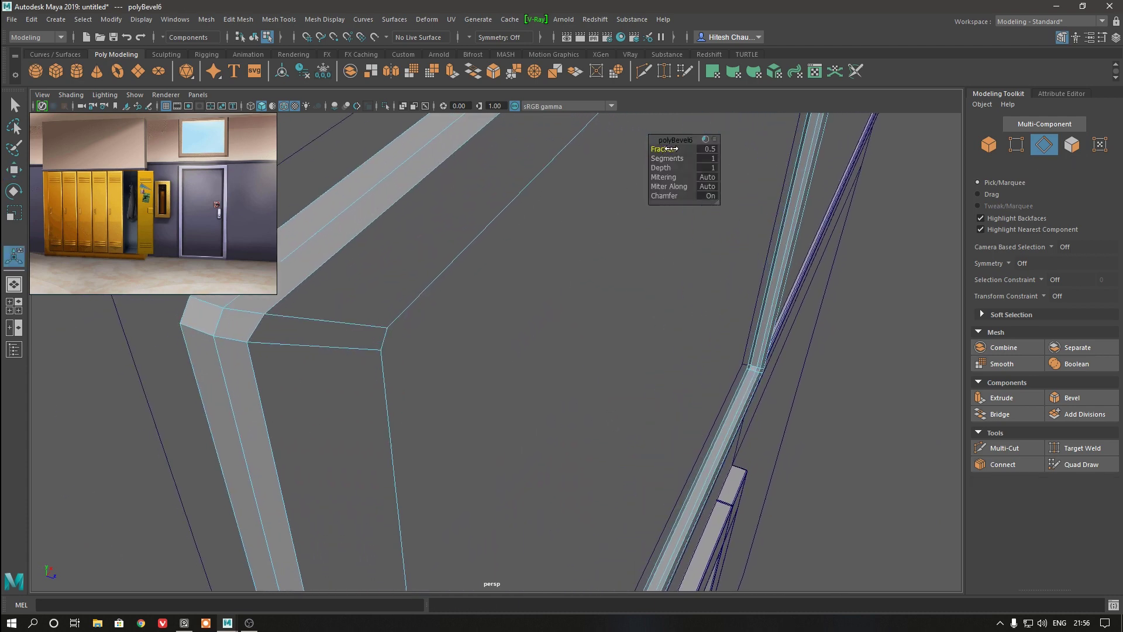
pyautogui.moveTo(672, 149); pyautogui.dragTo(653, 152)
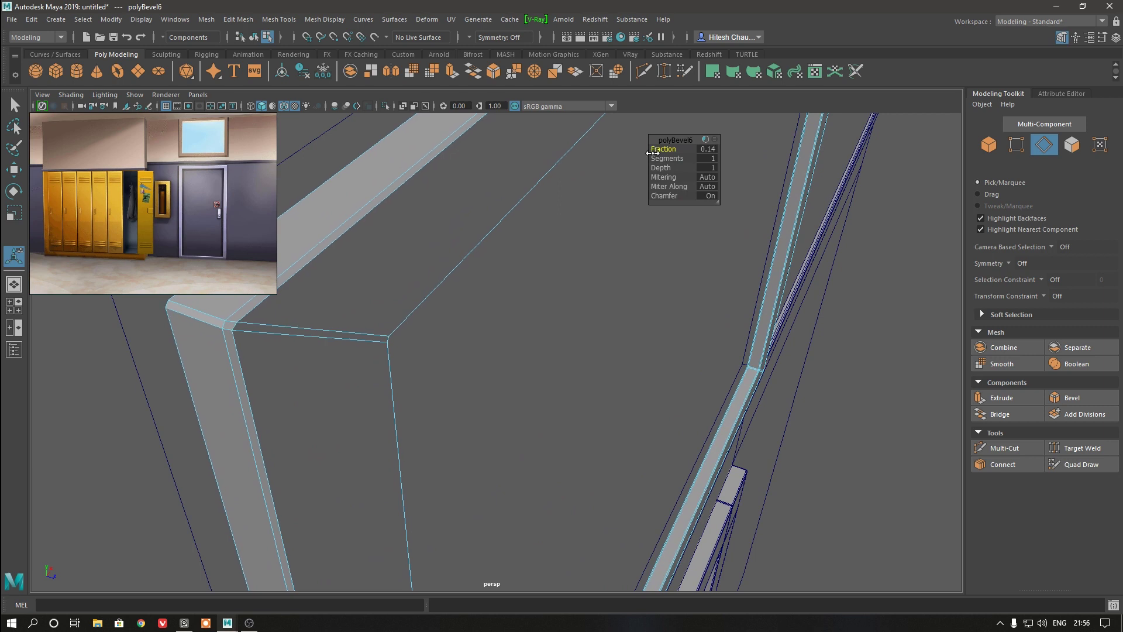
pyautogui.click(709, 158)
pyautogui.write('2')
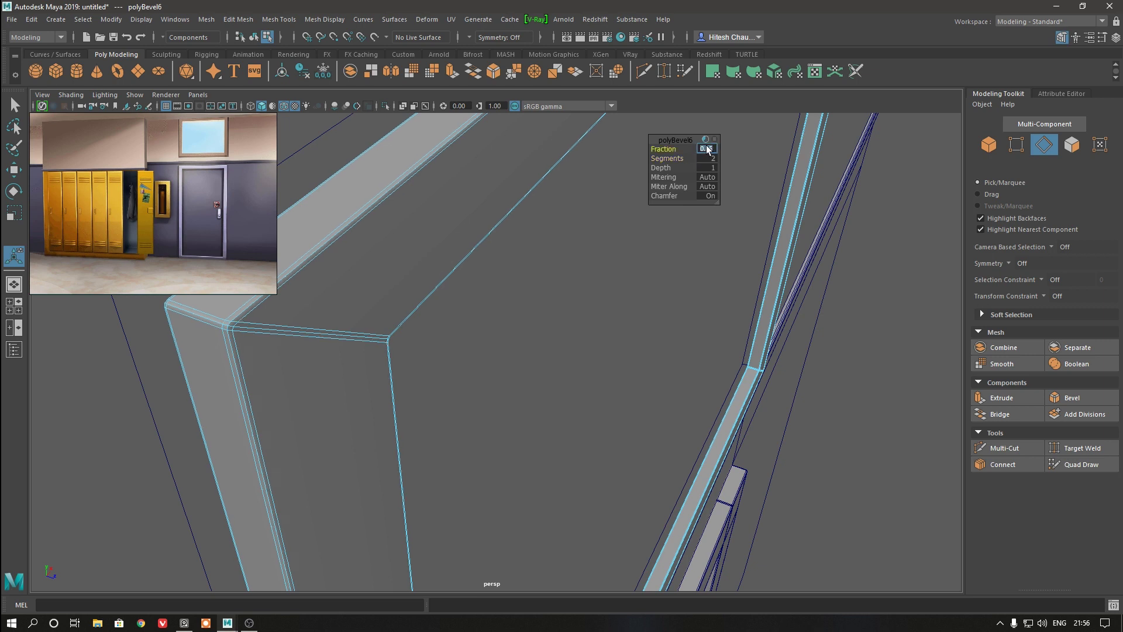
# - Nudge the window frame sideways, undo the nudge, and deselect the frame
pyautogui.moveTo(564, 170); pyautogui.dragTo(604, 183, button='right')
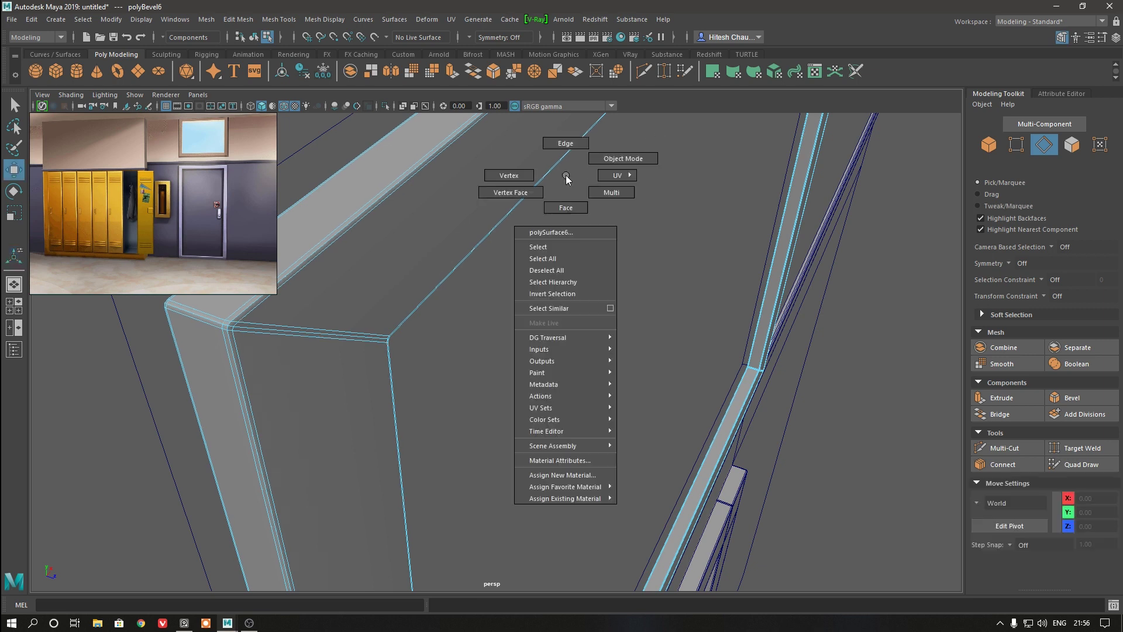
pyautogui.press('w')
pyautogui.scroll(-5, 628, 310)
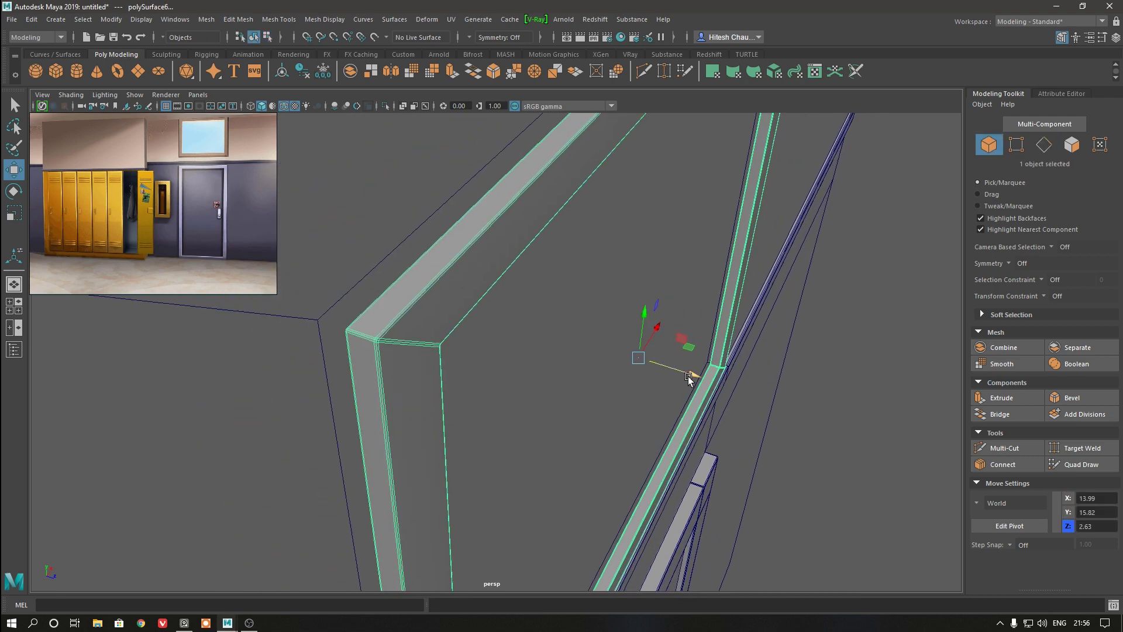
pyautogui.moveTo(688, 379); pyautogui.dragTo(664, 380)
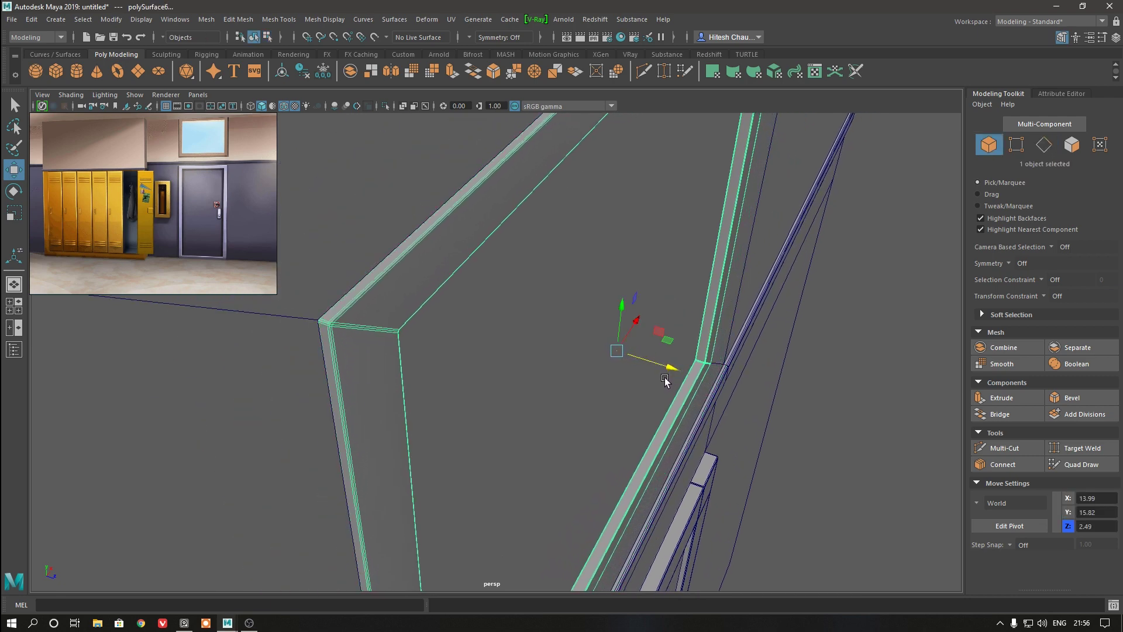
pyautogui.hotkey('ctrl', 'z')
pyautogui.hotkey('ctrl', 'z')
pyautogui.hotkey('ctrl', 'z')
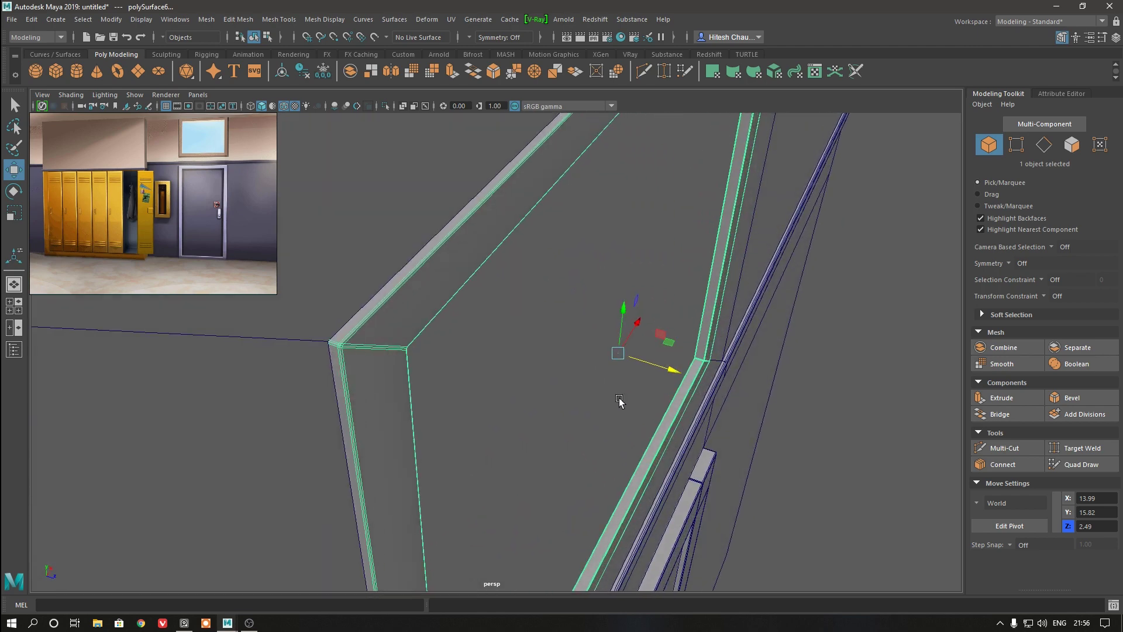
pyautogui.click(863, 396)
# - Move the flat window plane along Z and X into the frame, near Z 2.26
pyautogui.scroll(-3, 863, 396)
pyautogui.moveTo(707, 296)
pyautogui.keyDown('alt'); pyautogui.mouseDown()
pyautogui.moveTo(623, 272)
pyautogui.moveTo(579, 349)
pyautogui.mouseUp(); pyautogui.keyUp('alt')
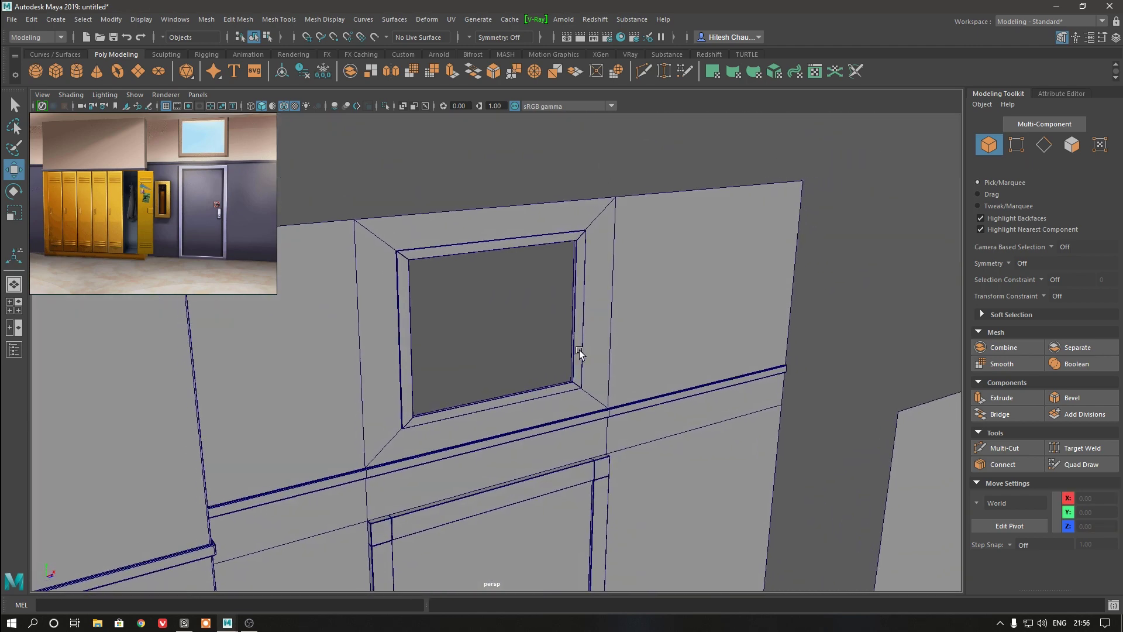
pyautogui.click(893, 454)
pyautogui.keyDown('alt'); pyautogui.moveTo(842, 476); pyautogui.dragTo(606, 379); pyautogui.keyUp('alt')
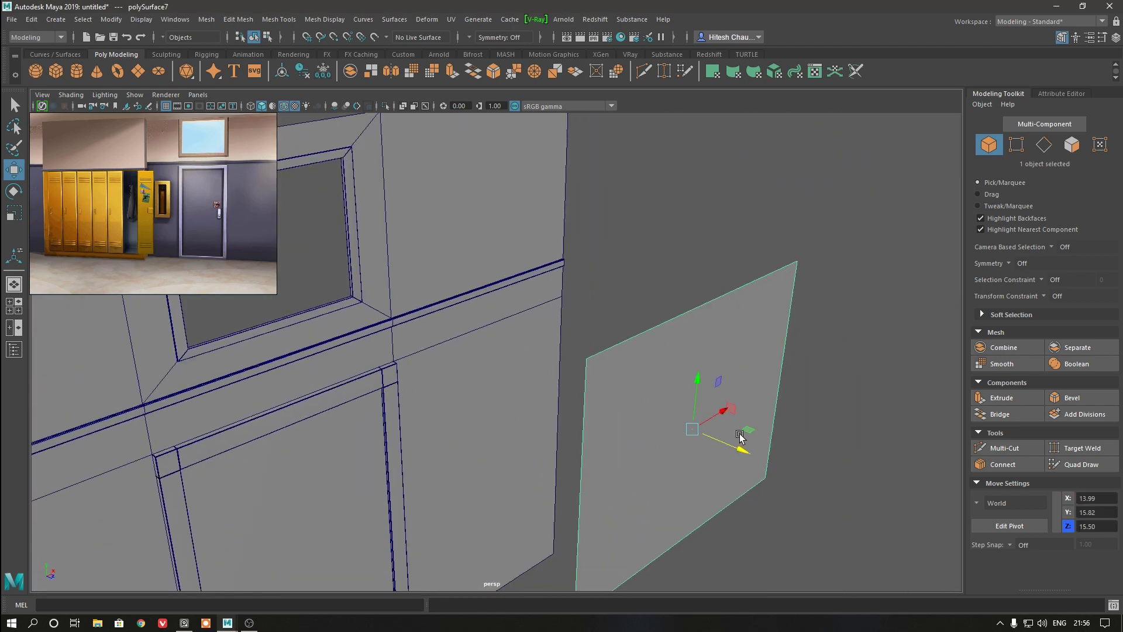
pyautogui.moveTo(741, 436); pyautogui.dragTo(286, 246)
pyautogui.moveTo(268, 300)
pyautogui.keyDown('alt'); pyautogui.mouseDown()
pyautogui.moveTo(347, 332)
pyautogui.moveTo(471, 261)
pyautogui.moveTo(470, 415)
pyautogui.mouseUp(); pyautogui.keyUp('alt')
pyautogui.moveTo(460, 356); pyautogui.dragTo(495, 376)
pyautogui.press('space')
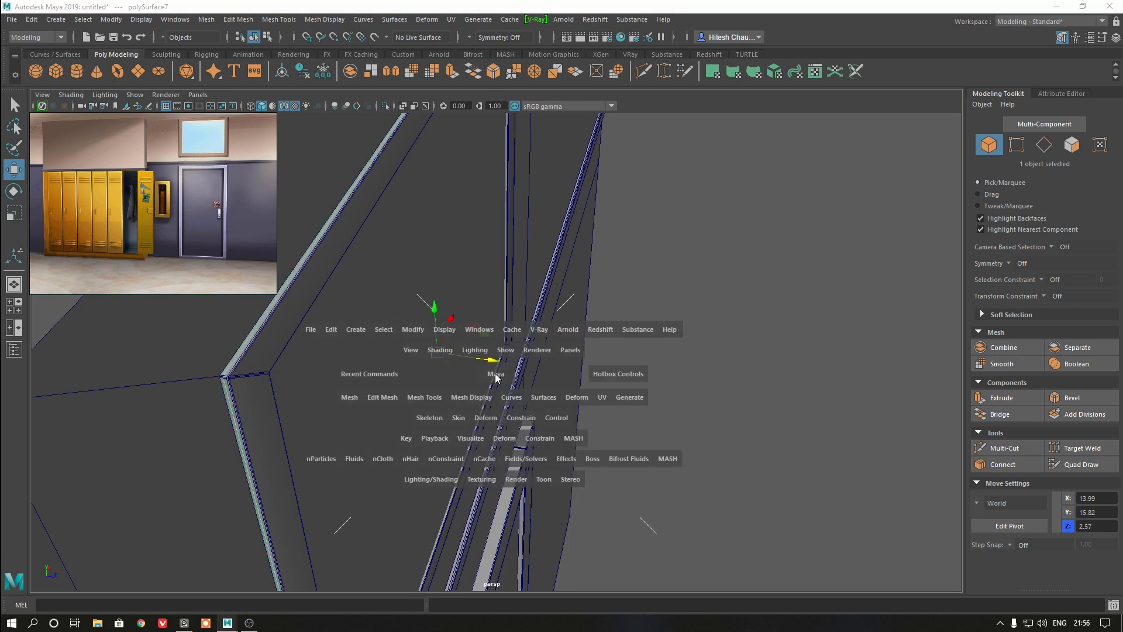
# - In front view, lower the pane's top vertices to meet the window frame
pyautogui.click(496, 377)
pyautogui.moveTo(495, 378); pyautogui.dragTo(495, 392)
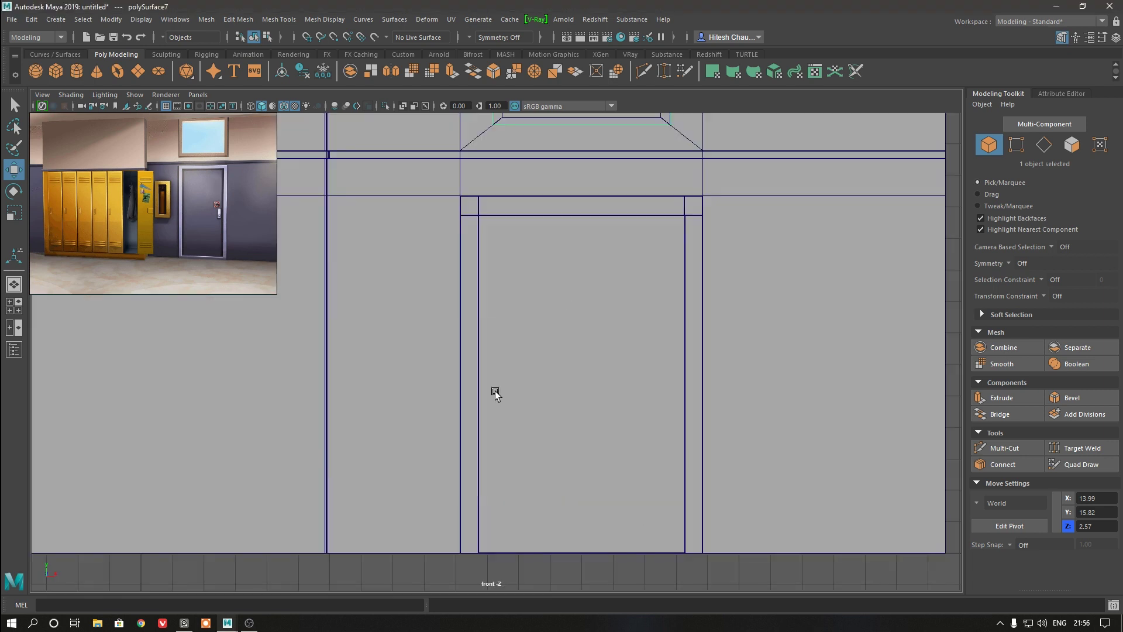
pyautogui.keyDown('alt'); pyautogui.moveTo(532, 215); pyautogui.dragTo(543, 297, button='middle'); pyautogui.keyUp('alt')
pyautogui.scroll(2, 454, 293)
pyautogui.scroll(3, 465, 289)
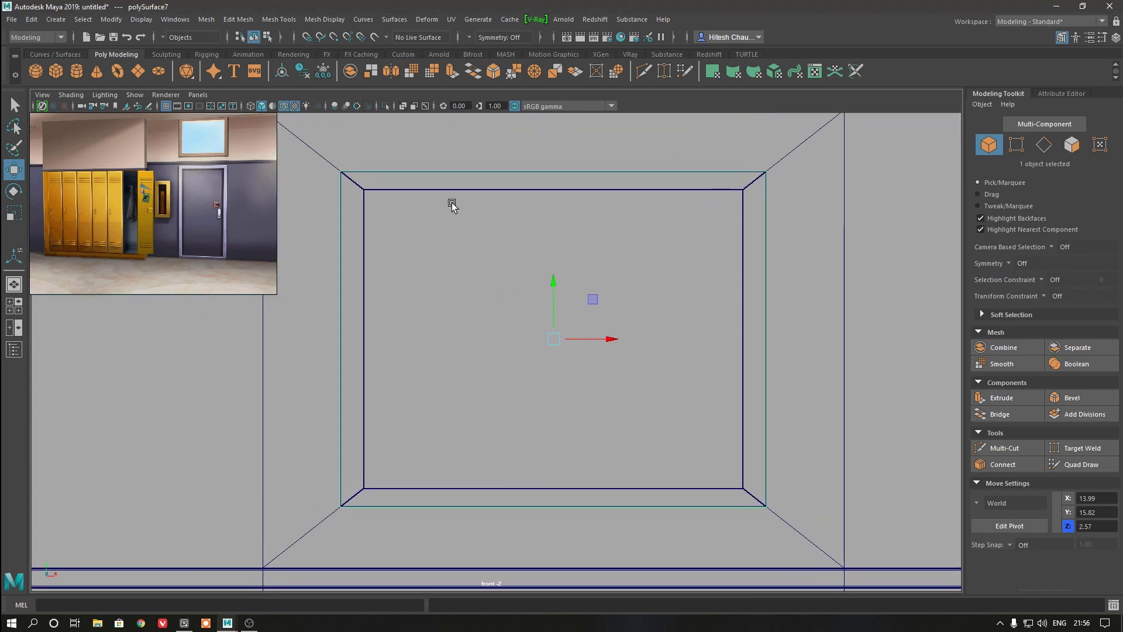
pyautogui.press('F9')
pyautogui.moveTo(318, 150); pyautogui.dragTo(819, 196)
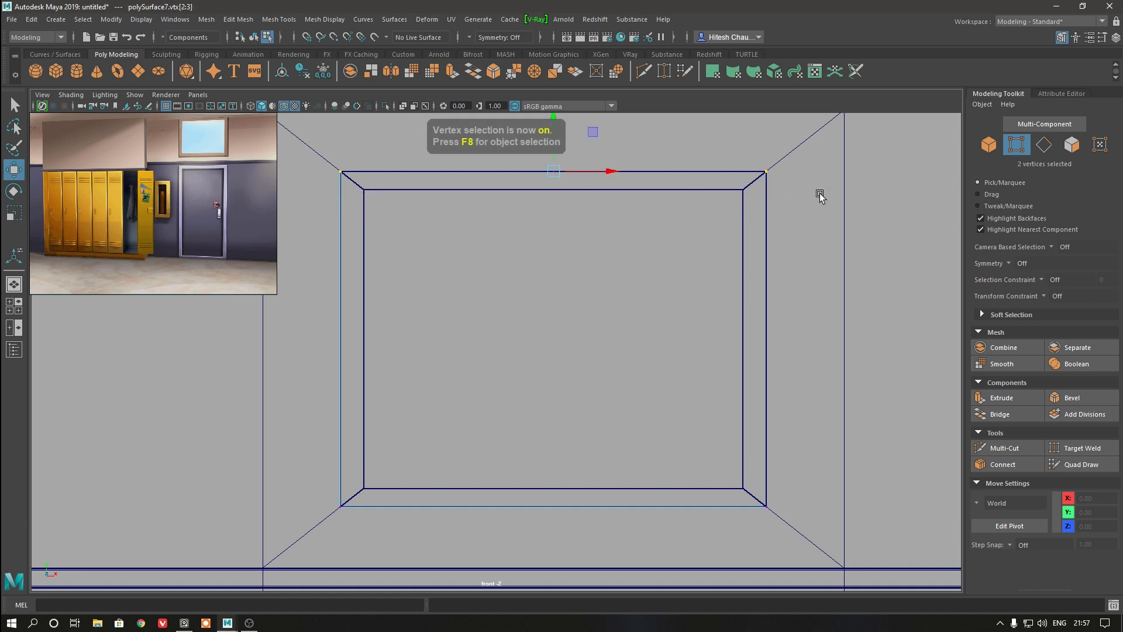
pyautogui.keyDown('alt'); pyautogui.moveTo(580, 182); pyautogui.dragTo(576, 262, button='middle'); pyautogui.keyUp('alt')
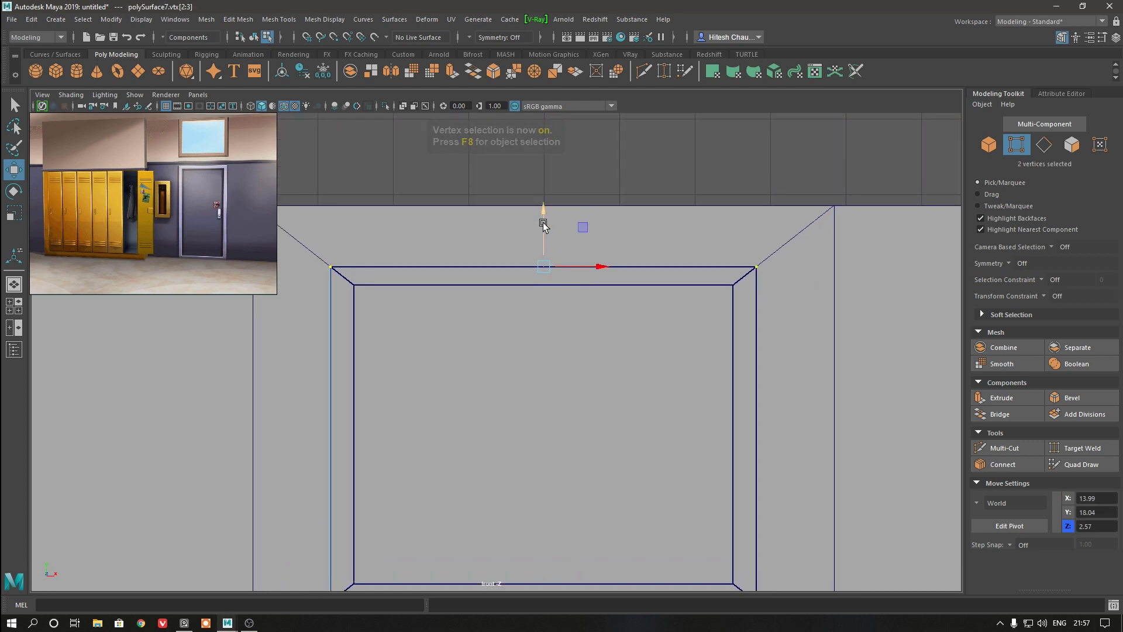
pyautogui.keyDown('alt'); pyautogui.moveTo(538, 220); pyautogui.dragTo(546, 208, button='middle'); pyautogui.keyUp('alt')
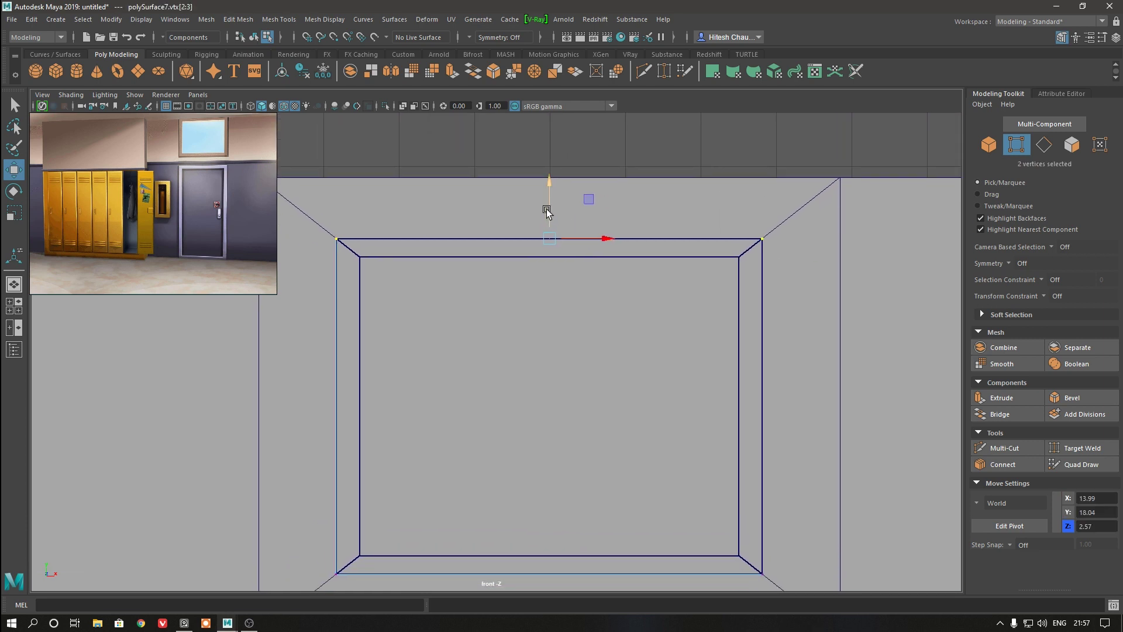
pyautogui.moveTo(550, 198); pyautogui.dragTo(460, 250)
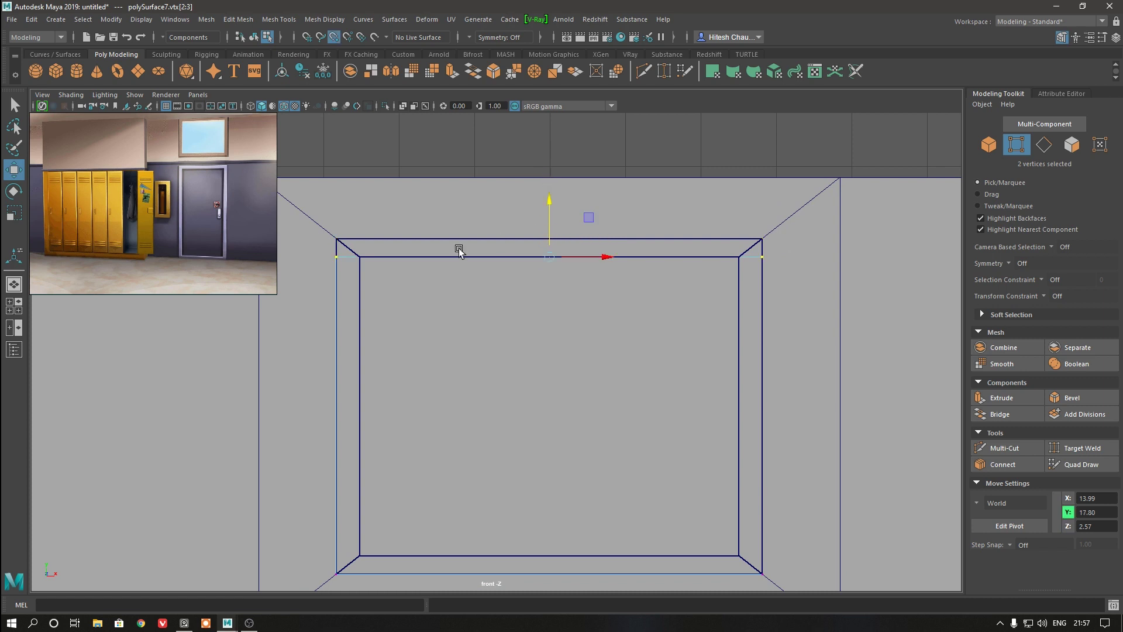
# - Move the pane's left, right and bottom vertices to fit the frame opening
pyautogui.moveTo(319, 234); pyautogui.dragTo(366, 582)
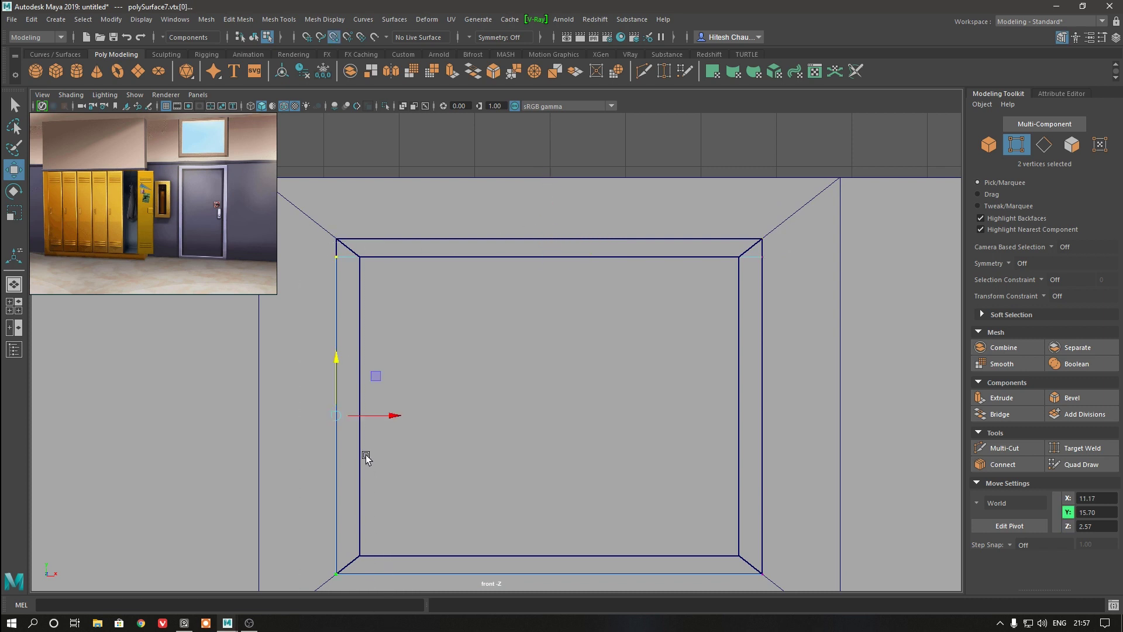
pyautogui.click(389, 419)
pyautogui.moveTo(665, 197); pyautogui.dragTo(854, 585)
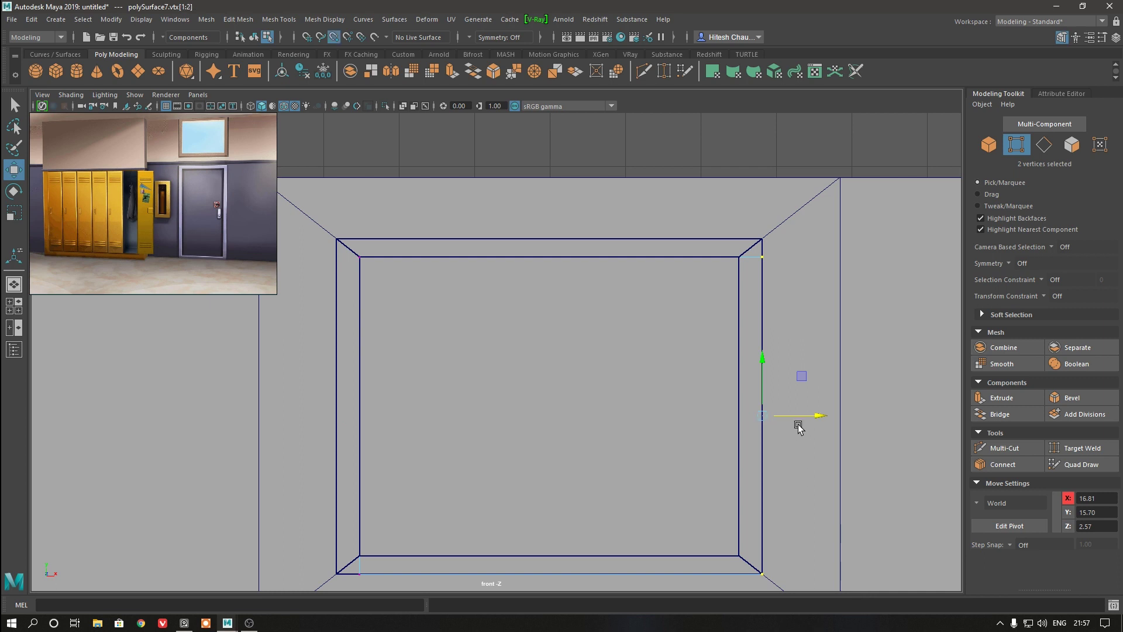
pyautogui.moveTo(606, 586); pyautogui.dragTo(332, 582)
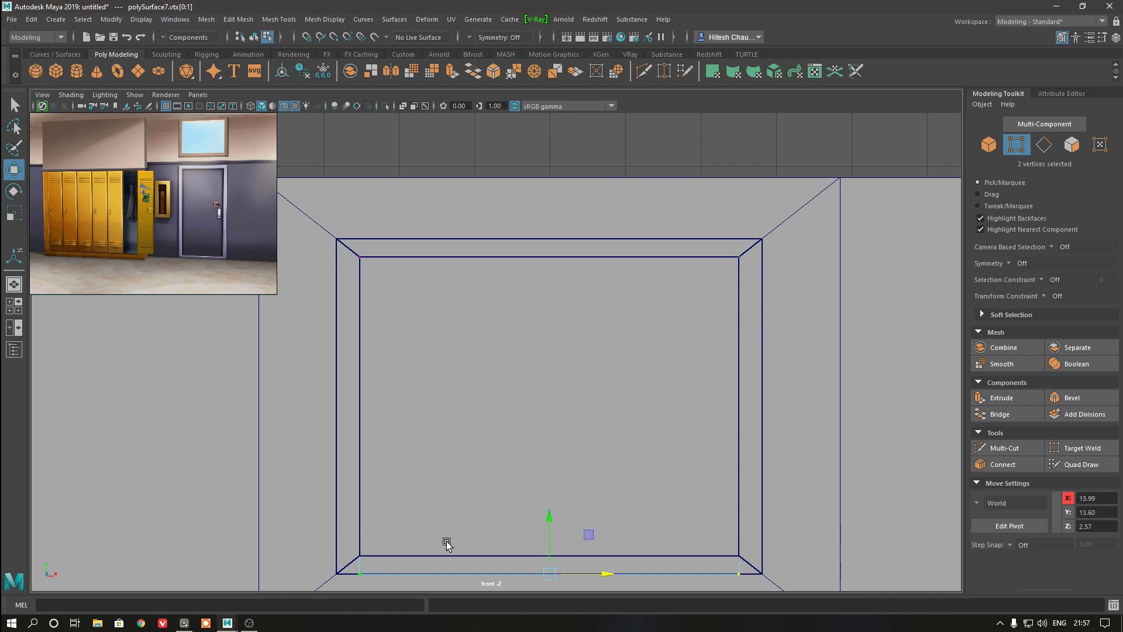
pyautogui.moveTo(552, 517); pyautogui.dragTo(550, 489)
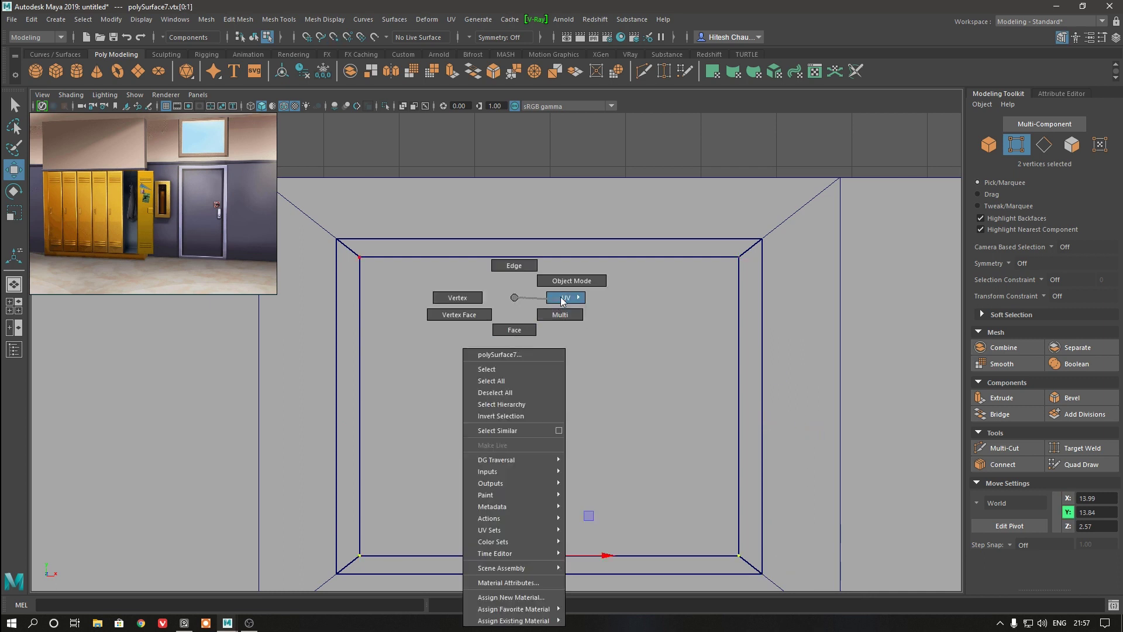
# - Return to object mode and a near-front perspective view of the wall
pyautogui.moveTo(514, 342); pyautogui.dragTo(566, 298, button='right')
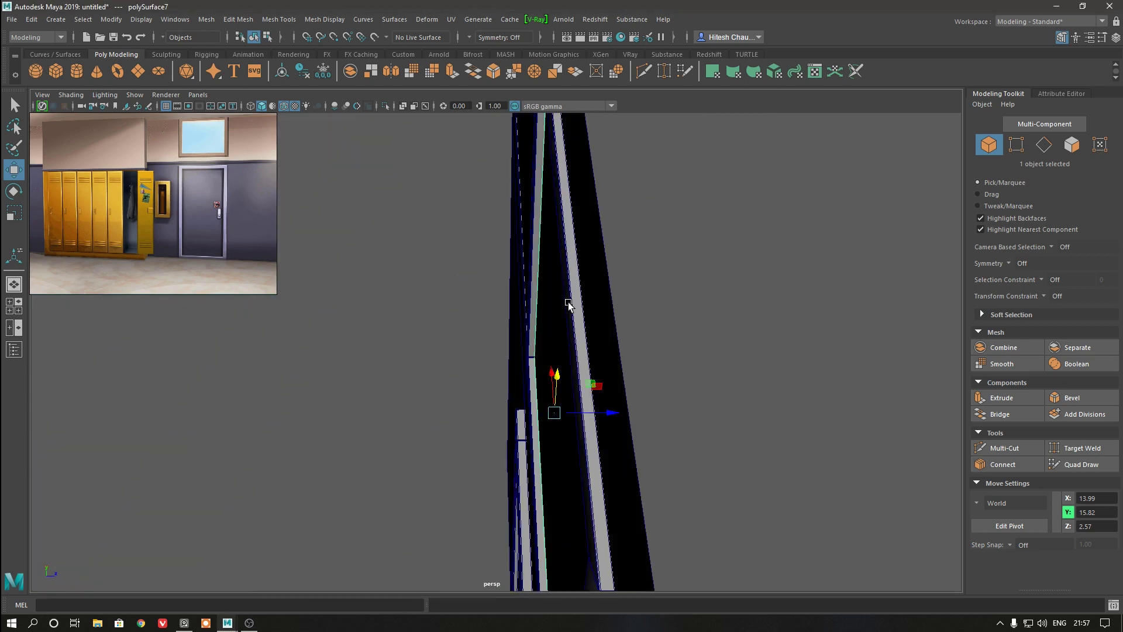
pyautogui.moveTo(568, 304)
pyautogui.keyDown('alt'); pyautogui.mouseDown()
pyautogui.moveTo(615, 344)
pyautogui.moveTo(577, 351)
pyautogui.mouseUp(); pyautogui.keyUp('alt')
pyautogui.moveTo(667, 321)
pyautogui.keyDown('alt'); pyautogui.mouseDown()
pyautogui.moveTo(616, 244)
pyautogui.moveTo(497, 261)
pyautogui.moveTo(476, 218)
pyautogui.moveTo(607, 244)
pyautogui.moveTo(579, 230)
pyautogui.moveTo(566, 238)
pyautogui.moveTo(623, 234)
pyautogui.mouseUp(); pyautogui.keyUp('alt')
pyautogui.scroll(-2, 632, 226)
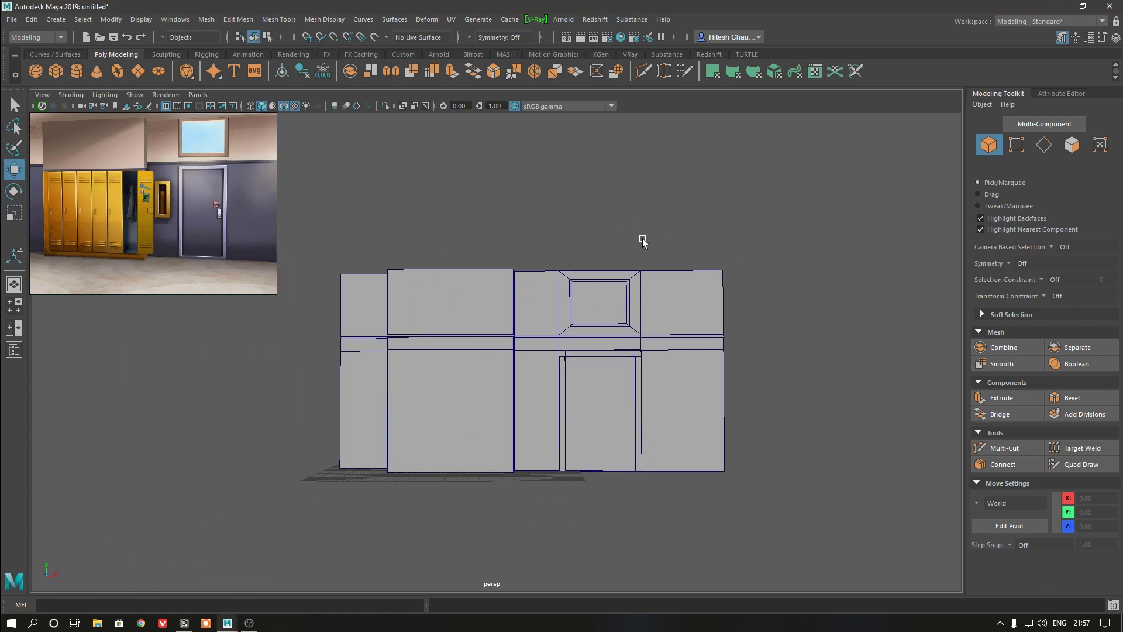